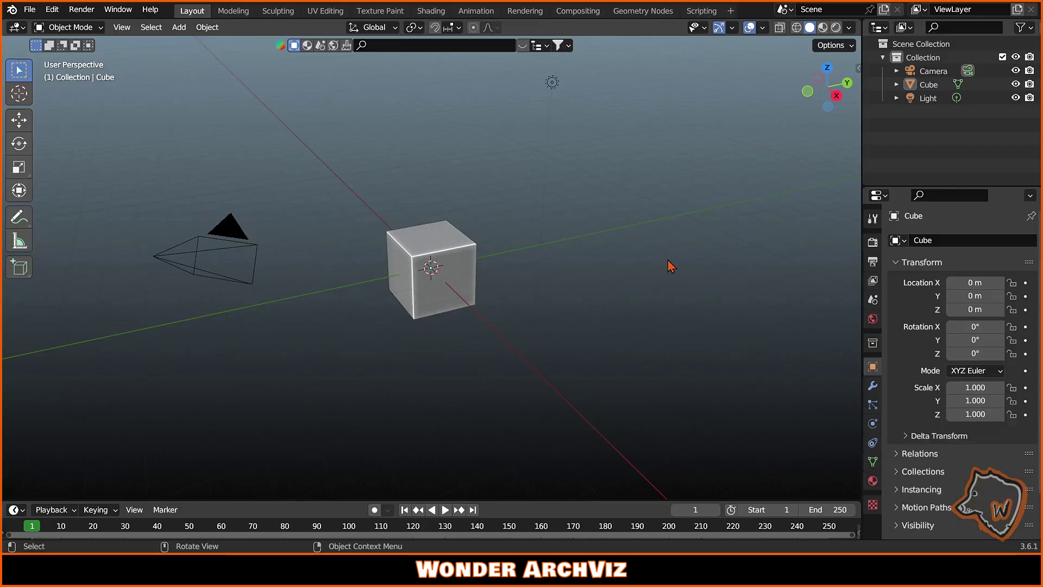
# Delete the default cube, camera and light from the scene
pyautogui.press('a')
pyautogui.press('x')
pyautogui.click(667, 261)
# Add an Archipack kitchen from the Create tab using the Euronorm preset
pyautogui.click(858, 68)
pyautogui.click(854, 139)
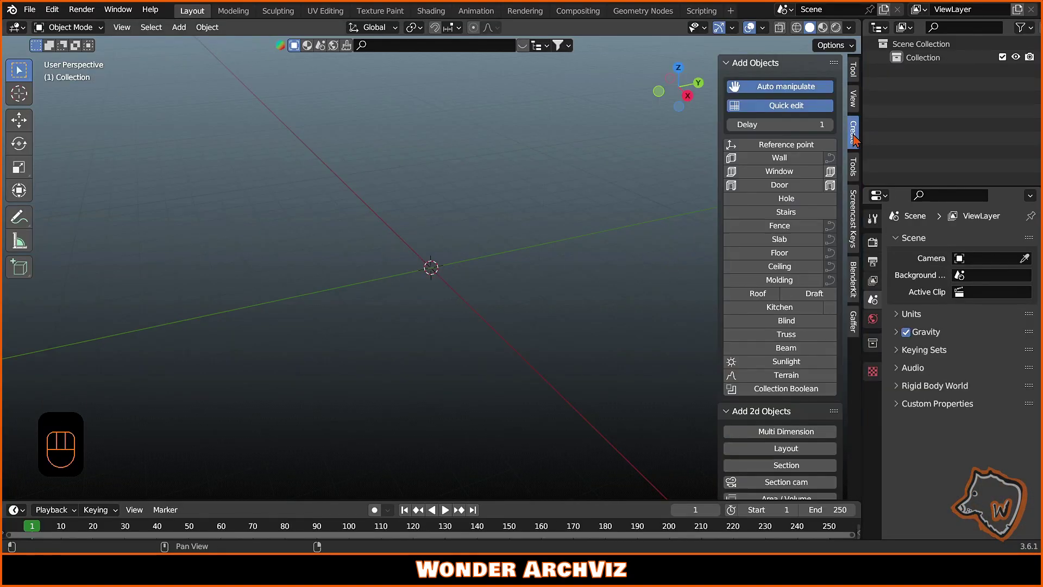
pyautogui.click(763, 308)
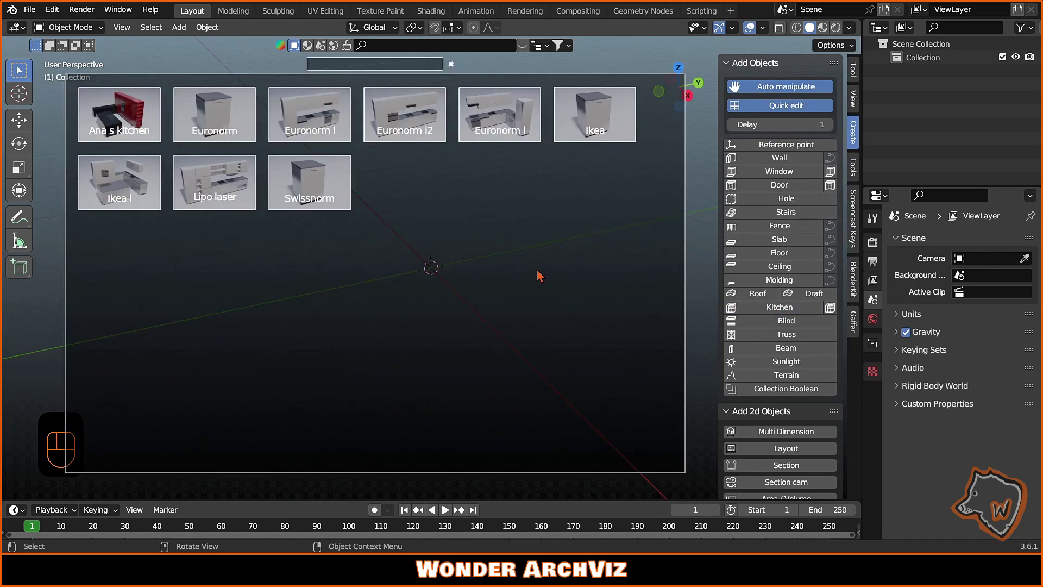
pyautogui.click(215, 116)
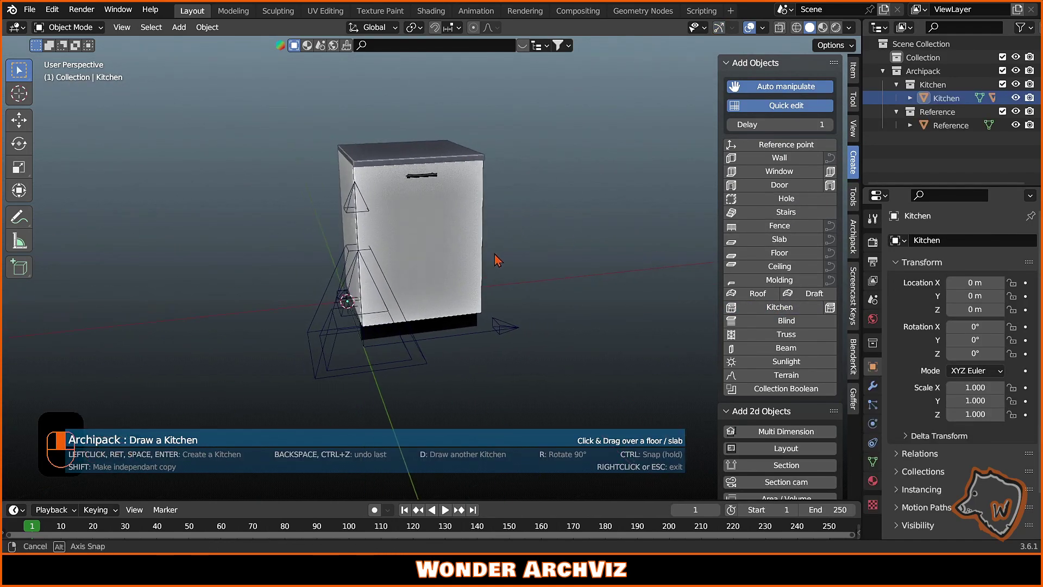
# Set Baseboard Sink to 0.02 m and change the Handle from T pipe bar to None
pyautogui.moveTo(718, 174); pyautogui.dragTo(635, 174)
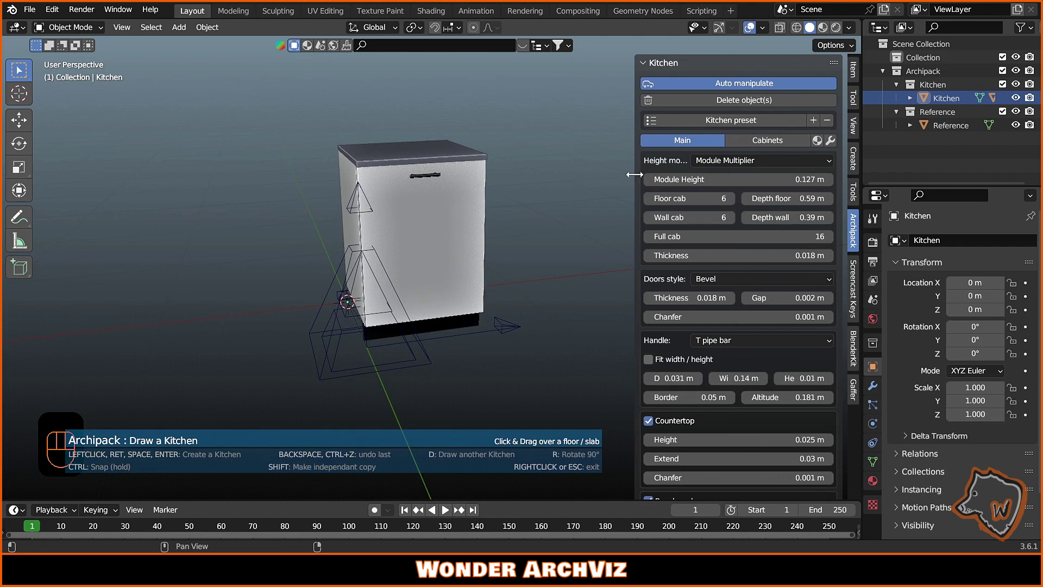
pyautogui.press('KP_Decimal')
pyautogui.scroll(-3, 648, 313)
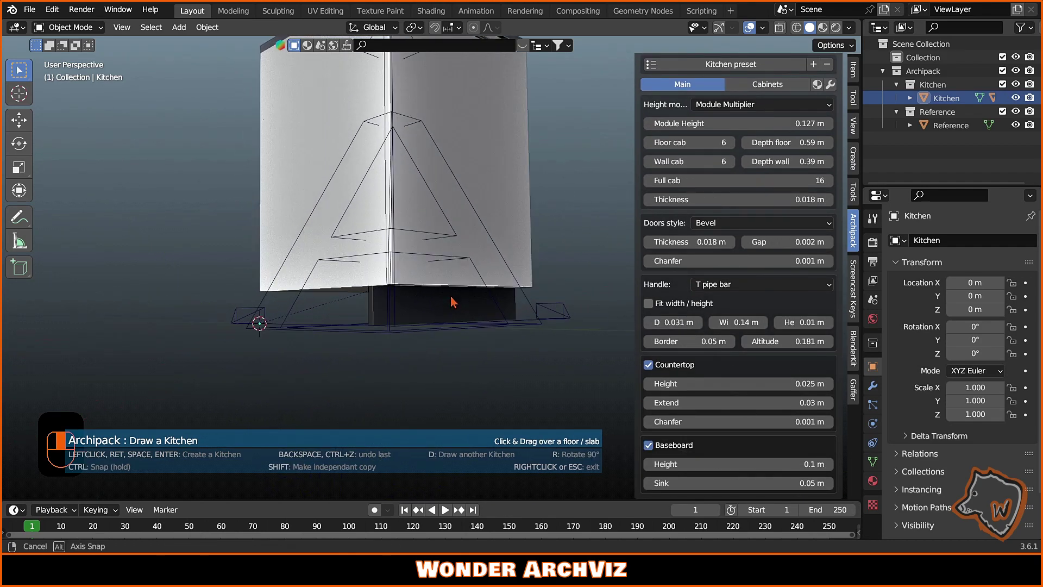
pyautogui.moveTo(456, 302); pyautogui.dragTo(473, 307)
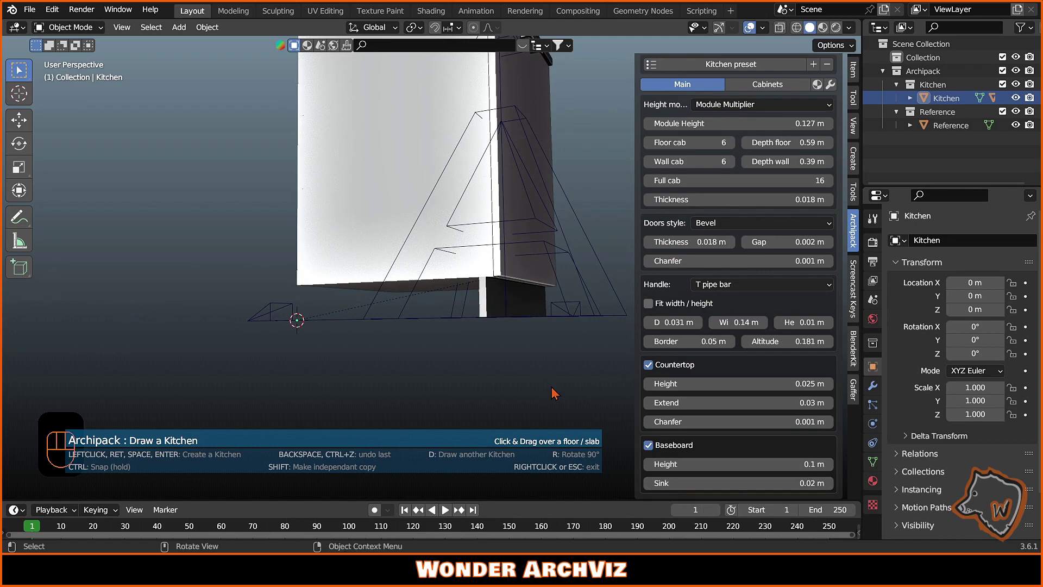
pyautogui.moveTo(569, 222); pyautogui.dragTo(520, 267, button='middle')
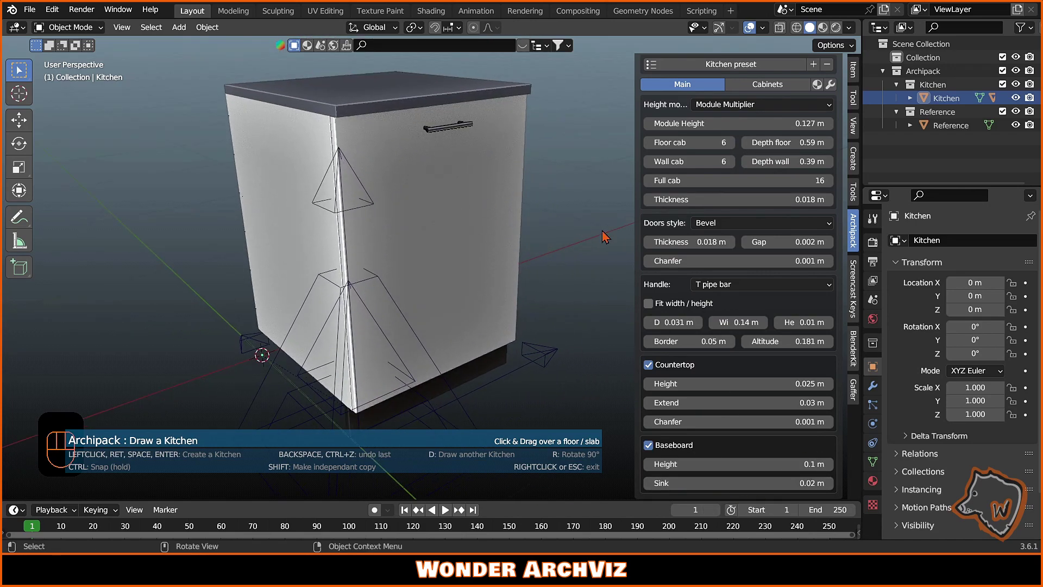
pyautogui.click(782, 286)
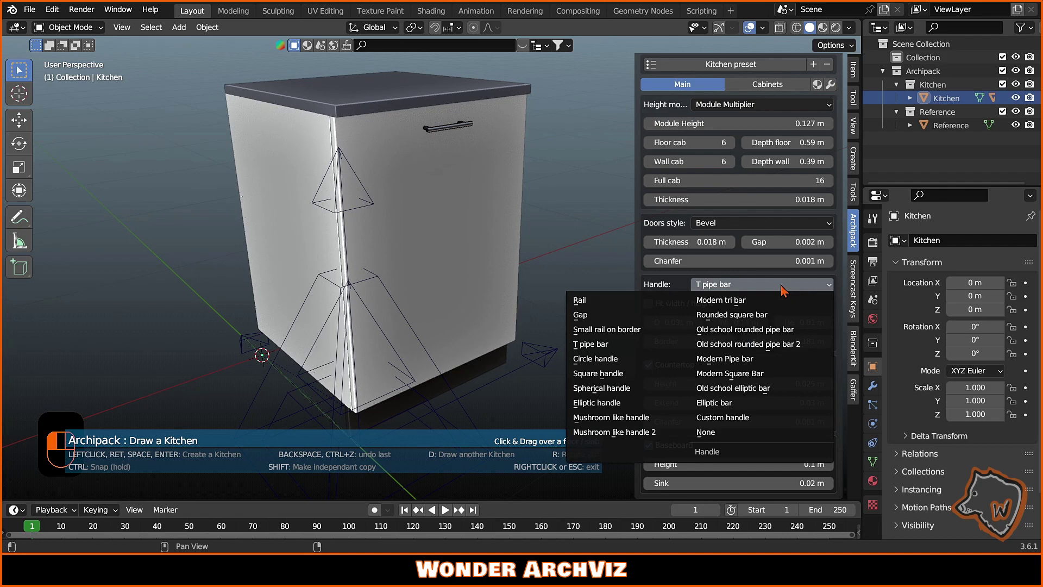
pyautogui.click(733, 432)
# Make cabinet 1 a Full-height unit in the Cabinets tab
pyautogui.scroll(-3, 477, 279)
pyautogui.click(768, 140)
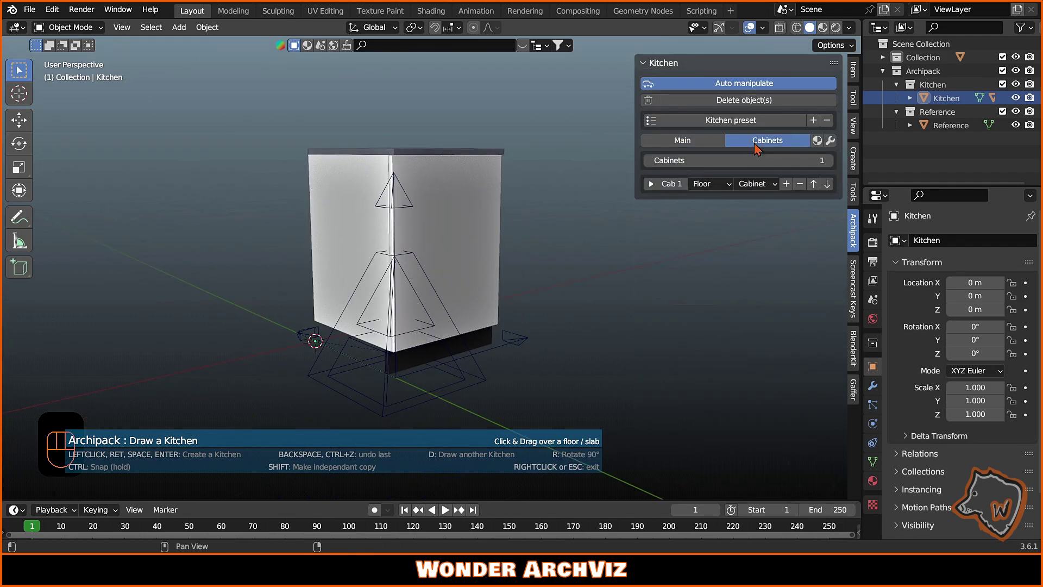
pyautogui.click(709, 184)
pyautogui.click(706, 215)
pyautogui.moveTo(531, 360); pyautogui.dragTo(673, 157, button='middle')
# Enable the side board and baseboard options for cabinet 1
pyautogui.click(682, 140)
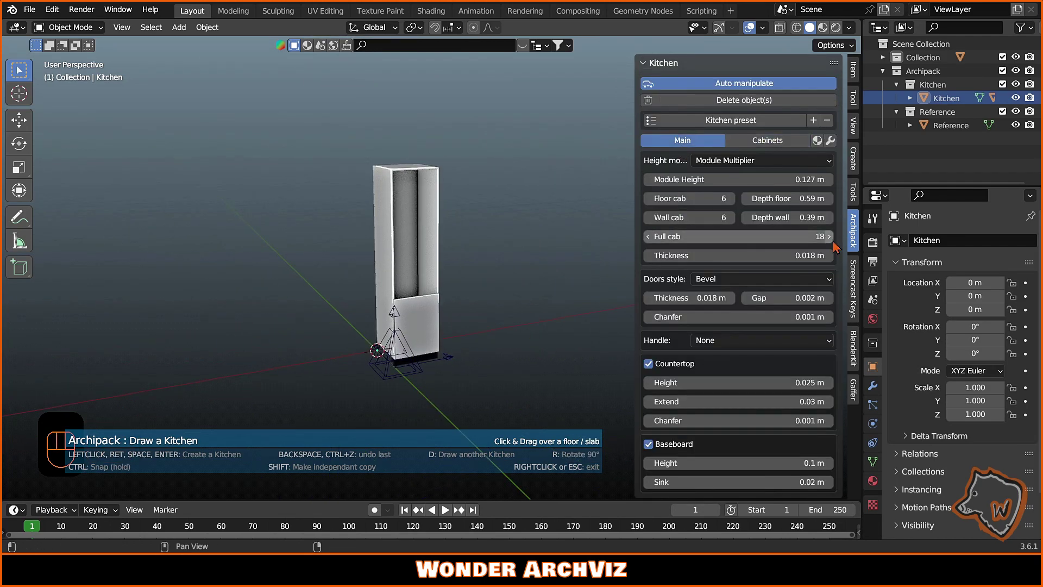
pyautogui.click(744, 142)
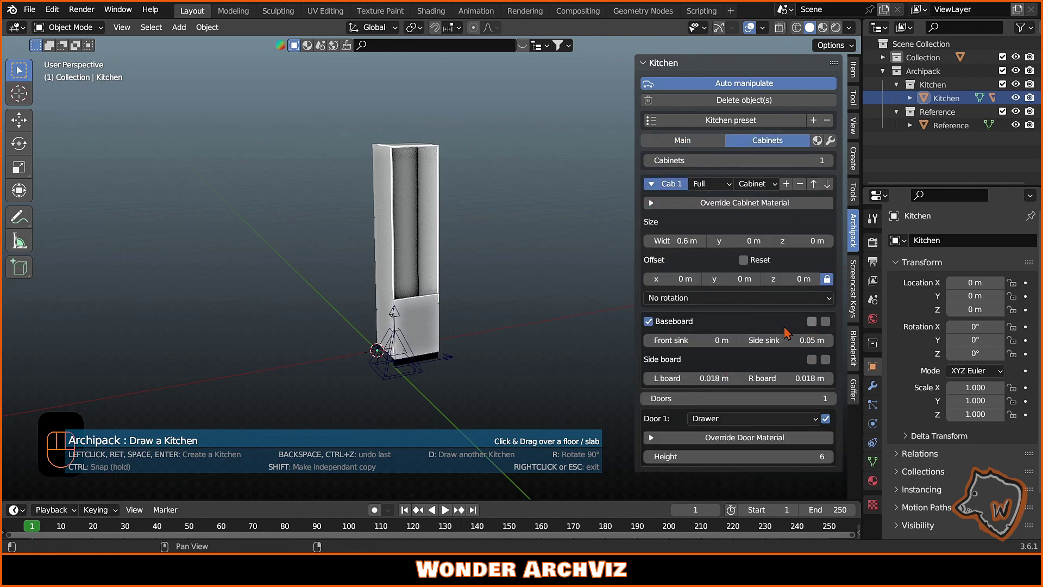
pyautogui.click(812, 359)
pyautogui.click(812, 321)
pyautogui.scroll(5, 402, 359)
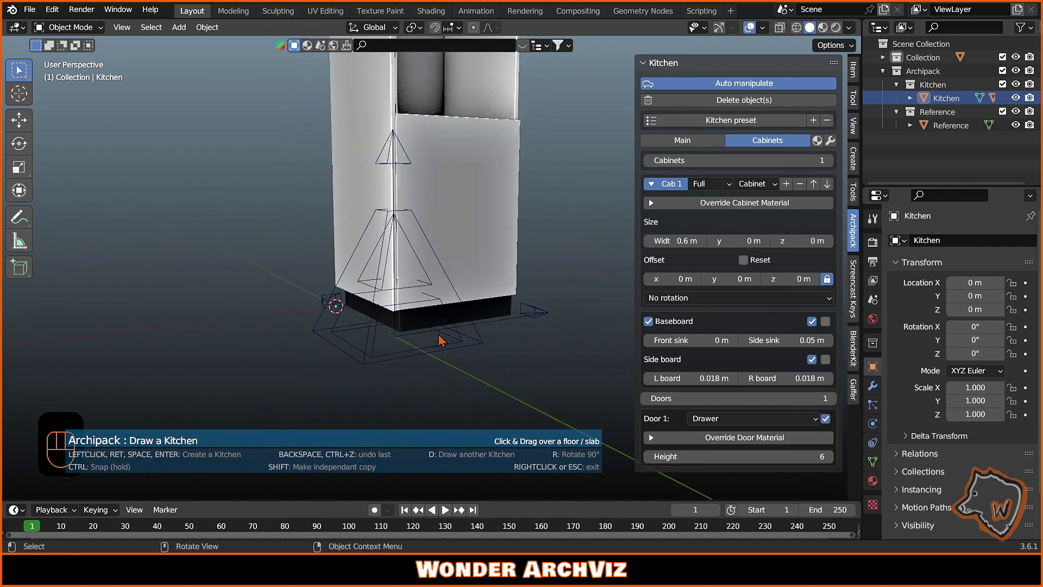
pyautogui.scroll(-5, 439, 340)
pyautogui.moveTo(458, 304); pyautogui.dragTo(429, 280, button='middle')
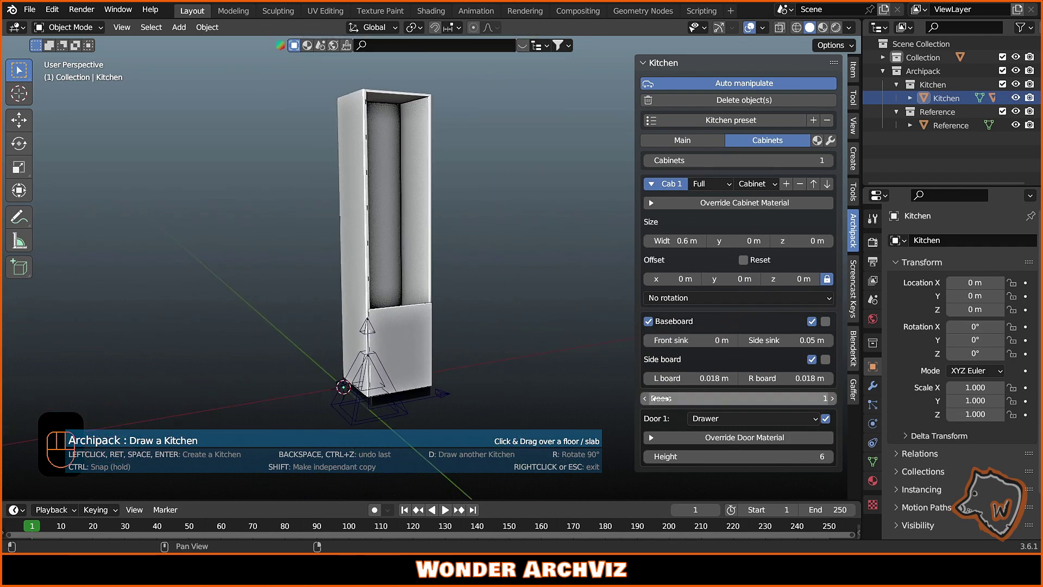
# Give cabinet 1 two door fronts with heights 3 and 17
pyautogui.click(831, 398)
pyautogui.scroll(-2, 816, 399)
pyautogui.click(829, 422)
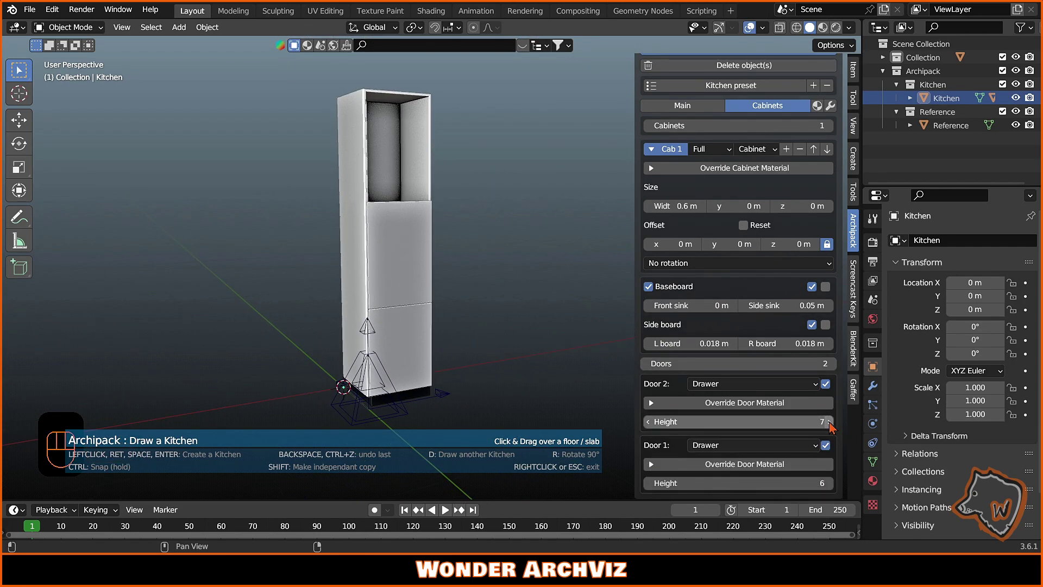
pyautogui.click(648, 422)
pyautogui.click(648, 422)
pyautogui.click(648, 422)
pyautogui.click(648, 422)
pyautogui.click(648, 422)
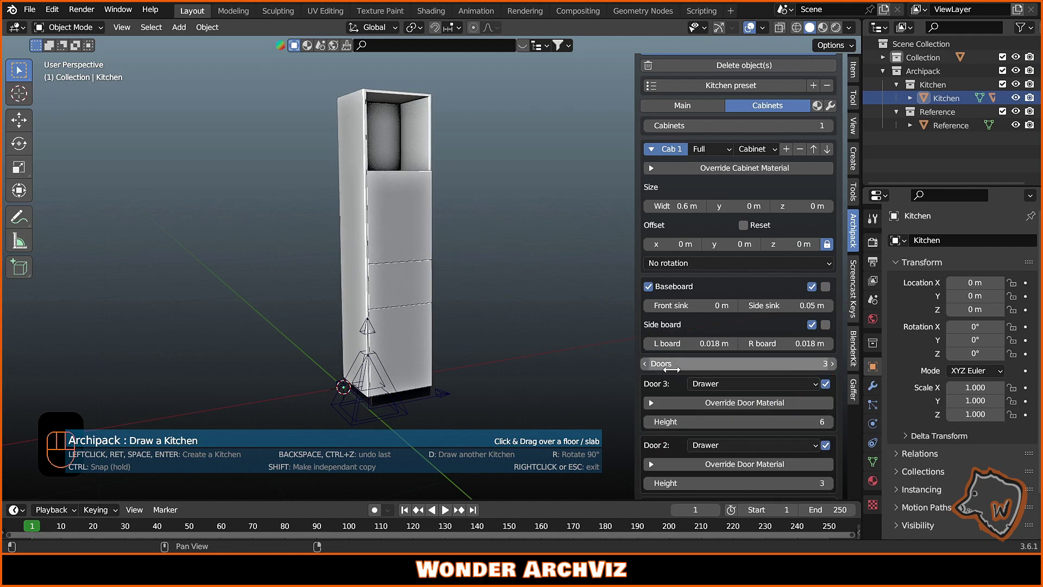
pyautogui.moveTo(828, 481); pyautogui.dragTo(835, 489)
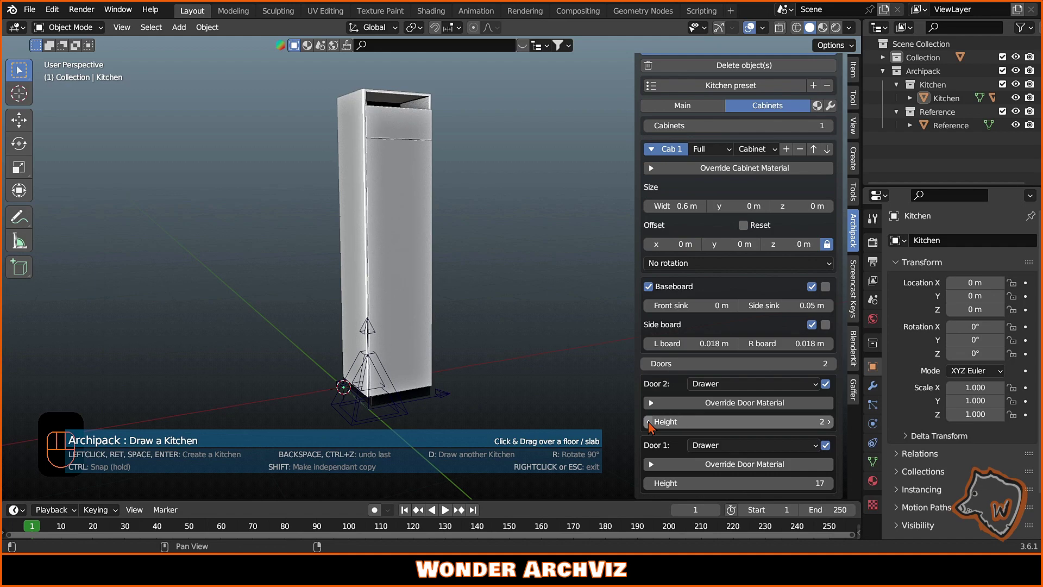
pyautogui.moveTo(497, 389); pyautogui.dragTo(501, 319, button='middle')
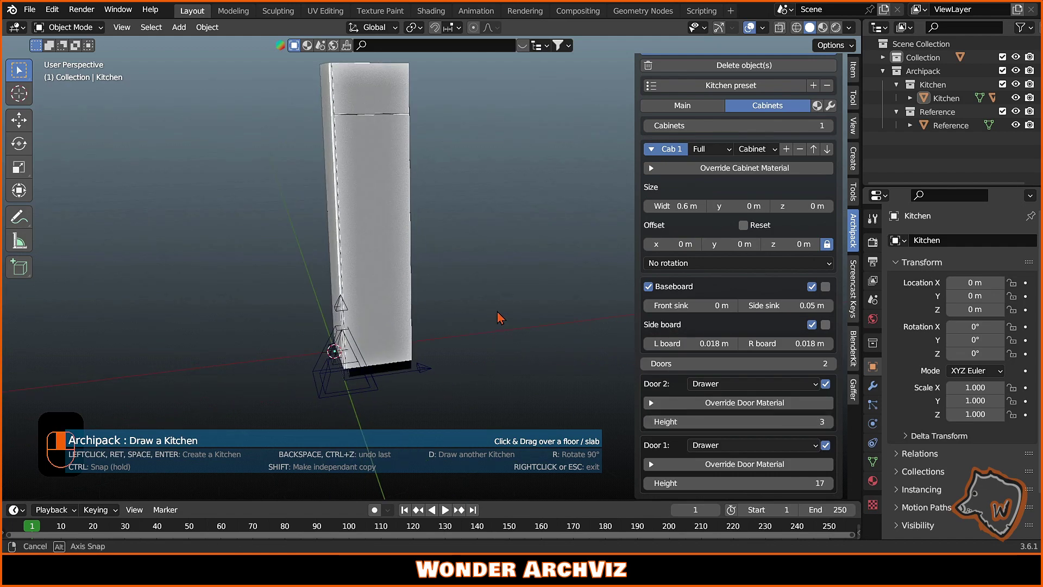
# Add cabinets 2 and 3, making cabinet 3 a Floor base unit
pyautogui.click(651, 150)
pyautogui.click(786, 184)
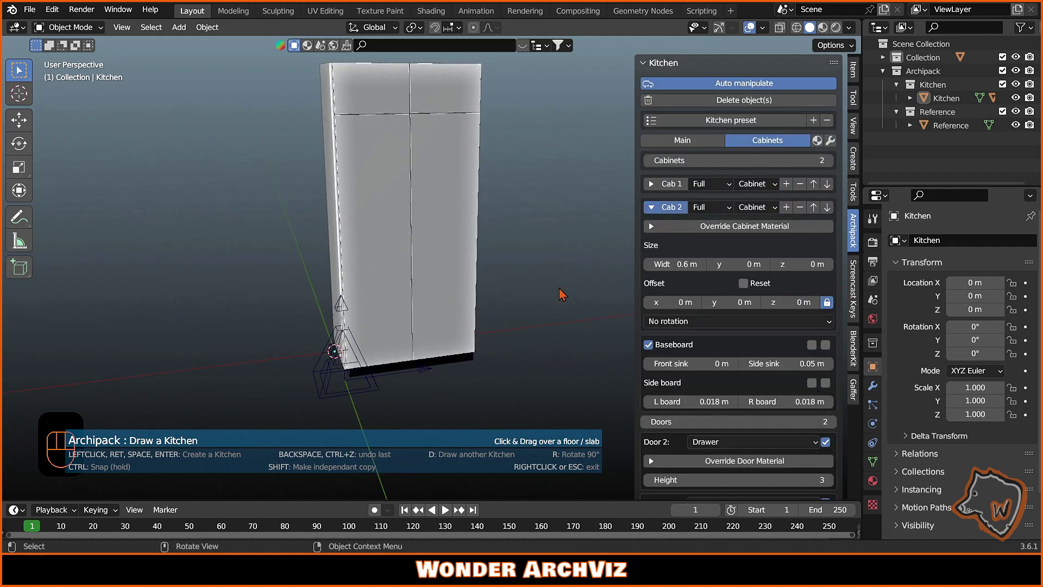
pyautogui.moveTo(562, 294); pyautogui.dragTo(476, 279, button='middle')
pyautogui.click(785, 206)
pyautogui.click(700, 231)
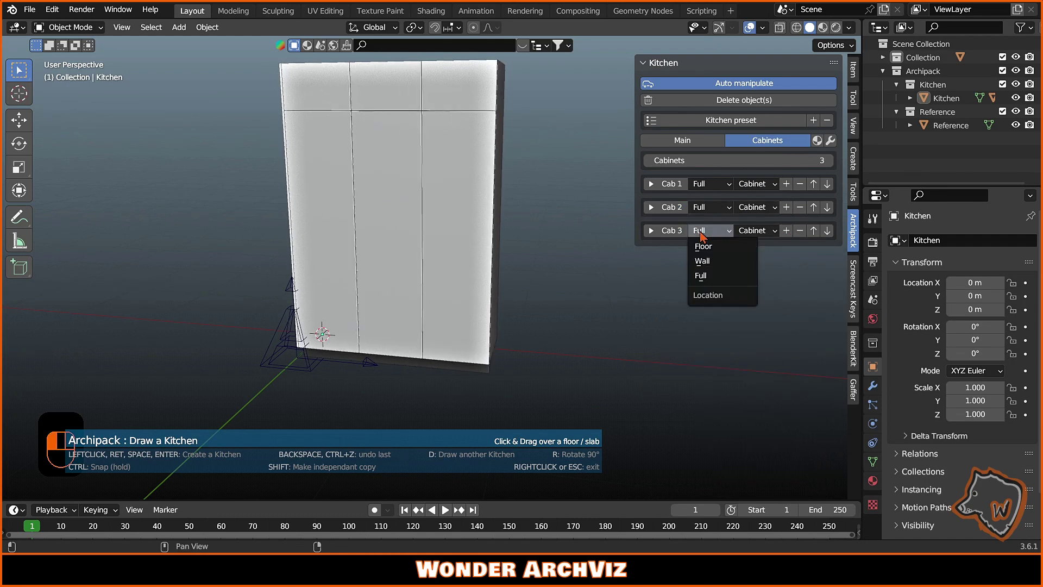
pyautogui.click(702, 246)
# Reduce cabinet 3 to one front and make that front an Oven
pyautogui.click(655, 231)
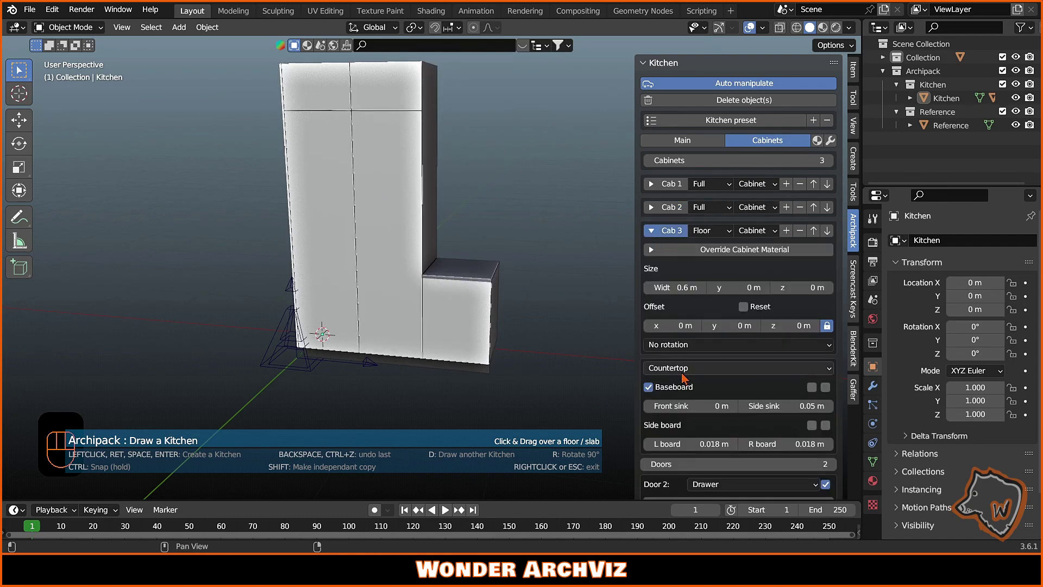
pyautogui.scroll(-5, 684, 377)
pyautogui.moveTo(830, 364); pyautogui.dragTo(732, 397)
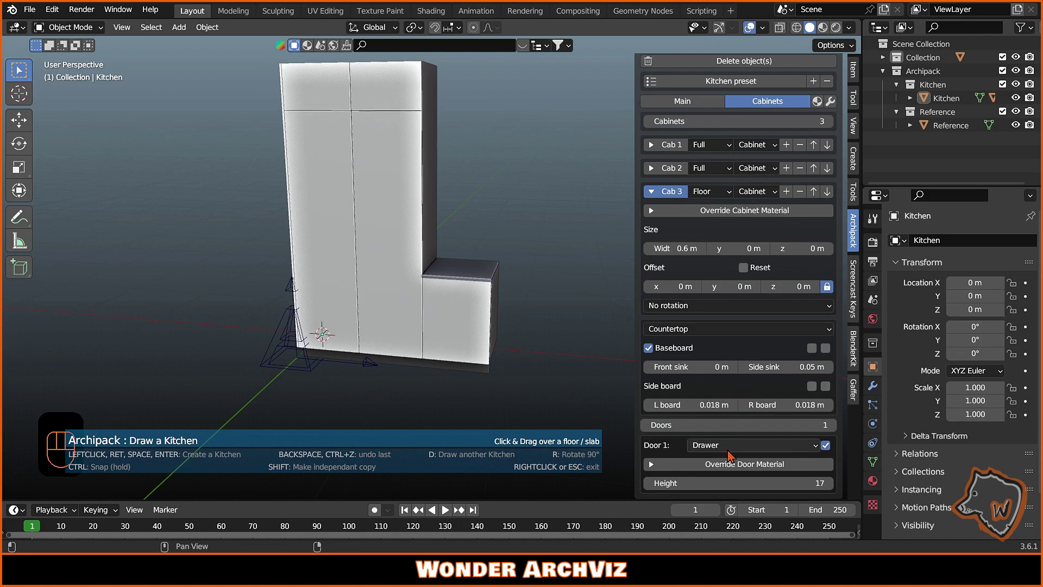
pyautogui.click(734, 445)
pyautogui.click(744, 399)
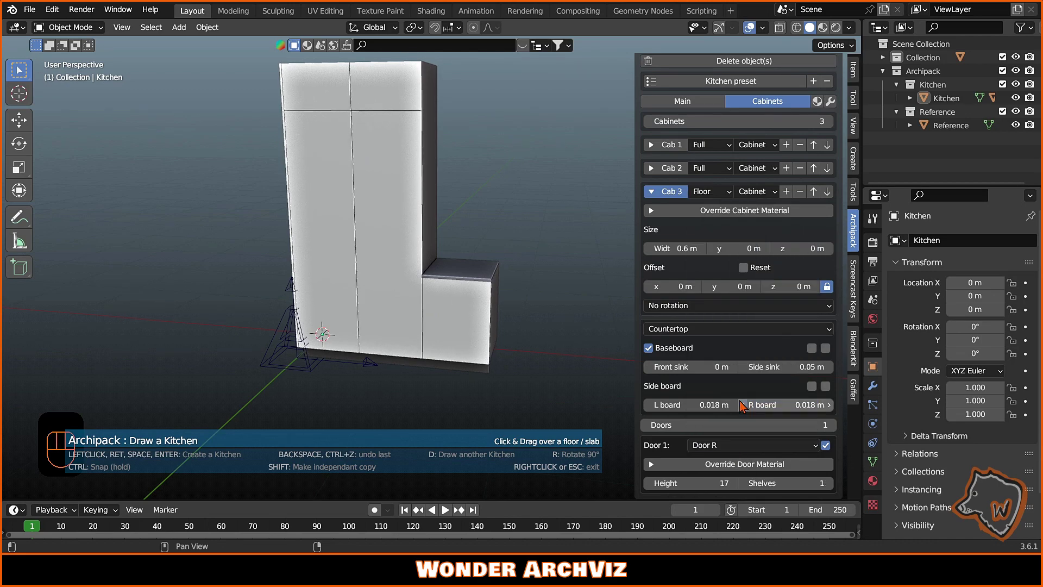
pyautogui.click(755, 445)
pyautogui.click(752, 283)
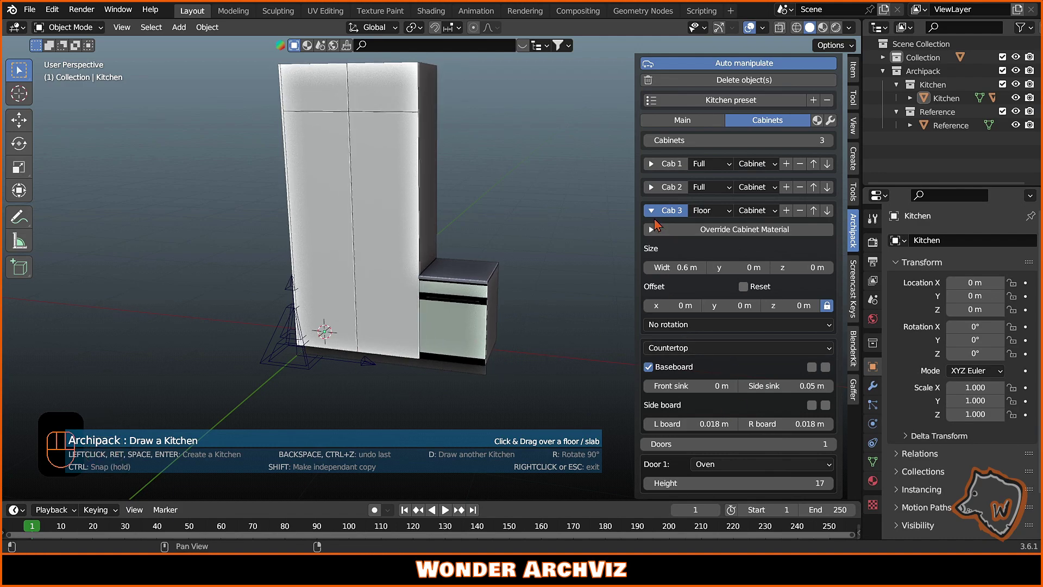
# Add base cabinet 4 with a Door R front
pyautogui.click(786, 210)
pyautogui.scroll(-2, 760, 380)
pyautogui.click(727, 463)
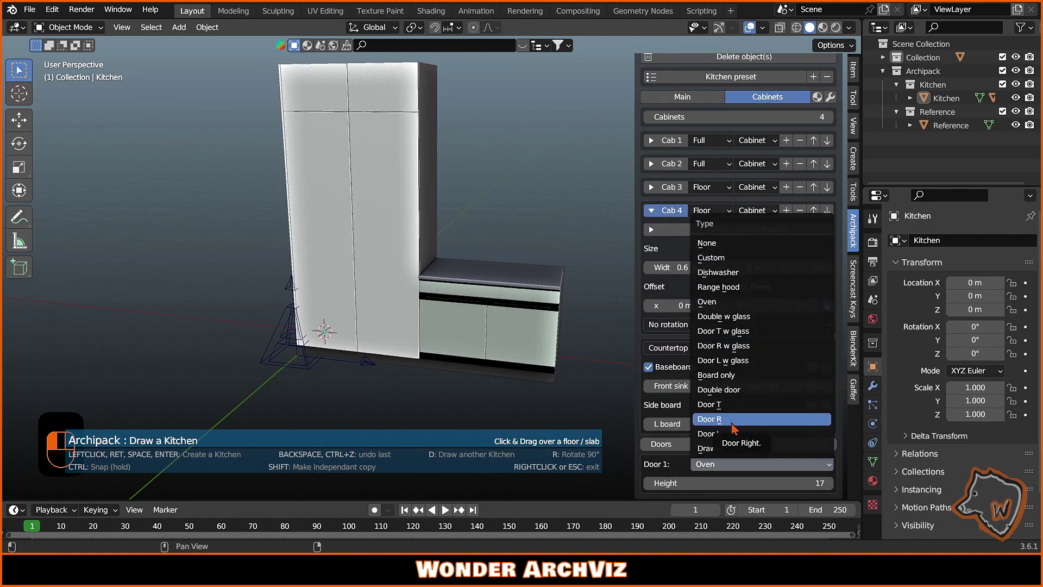
pyautogui.click(734, 420)
pyautogui.click(651, 210)
# Add cabinet 5 with a Door L front
pyautogui.click(785, 254)
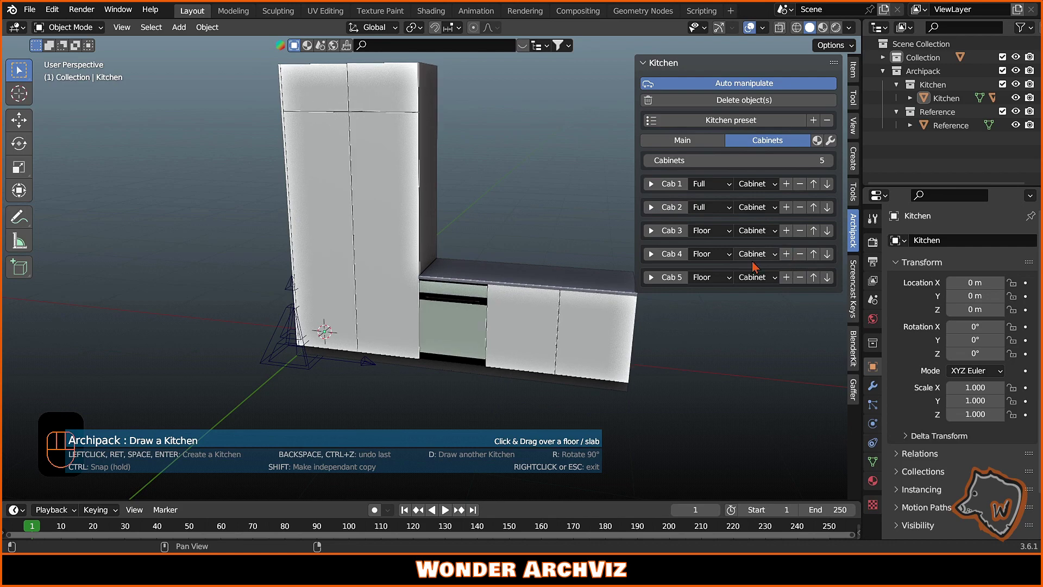
pyautogui.click(661, 278)
pyautogui.scroll(-3, 706, 353)
pyautogui.click(753, 466)
pyautogui.click(733, 434)
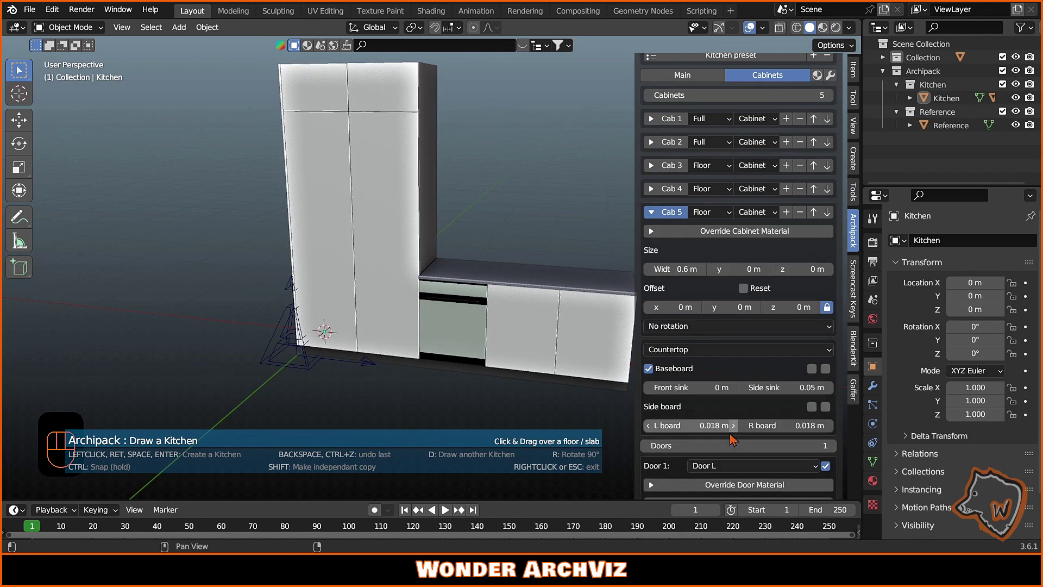
pyautogui.click(651, 212)
# Add more base cabinets plus a tall cabinet, moving it to the end with the arrows
pyautogui.click(786, 277)
pyautogui.click(786, 277)
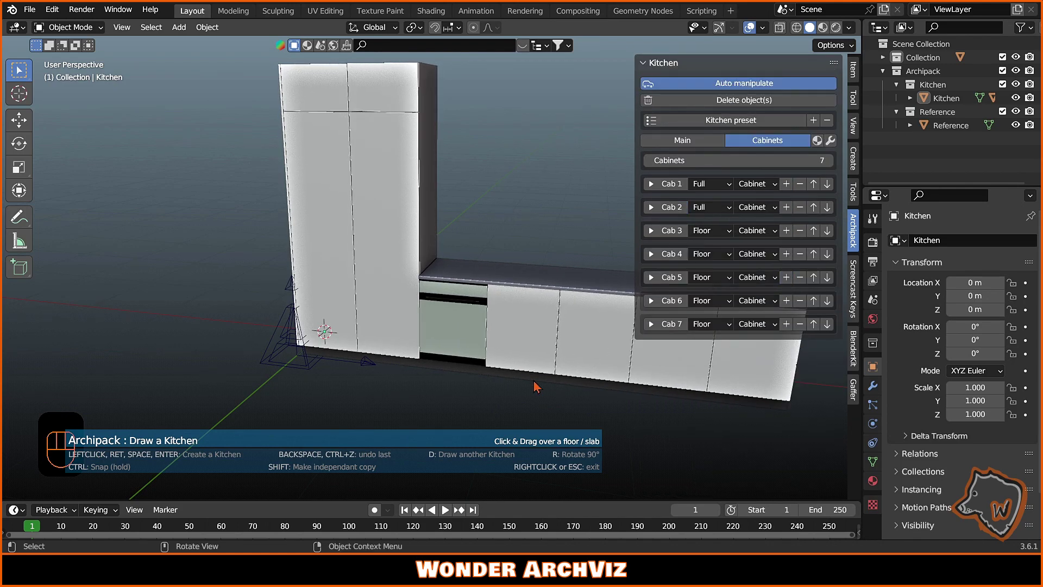
pyautogui.keyDown('ctrl'); pyautogui.scroll(-5, 536, 384); pyautogui.keyUp('ctrl')
pyautogui.click(786, 207)
pyautogui.click(827, 230)
pyautogui.click(826, 254)
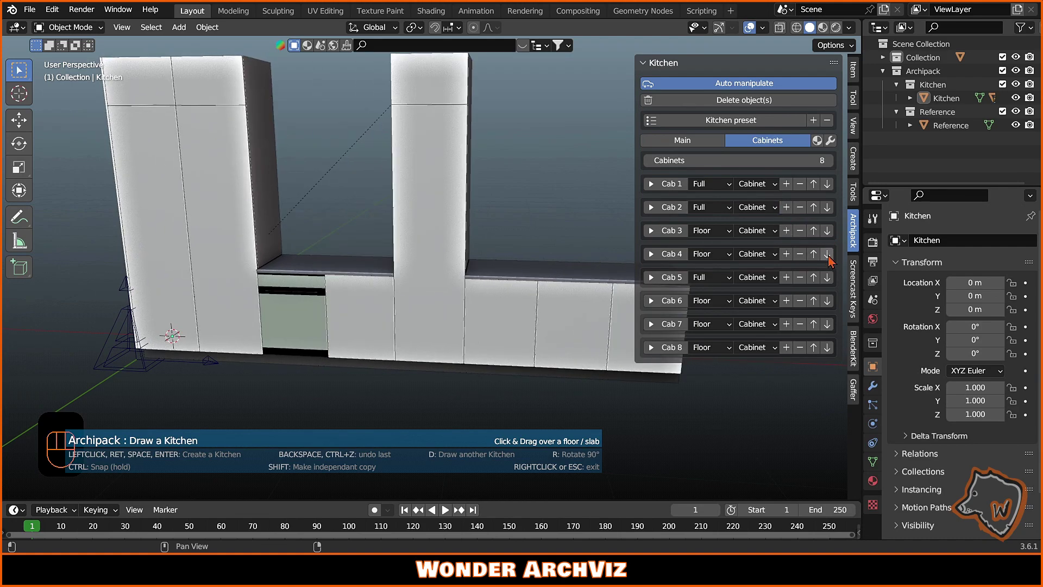
pyautogui.click(827, 277)
pyautogui.click(827, 301)
pyautogui.click(826, 323)
pyautogui.keyDown('ctrl'); pyautogui.scroll(-3, 337, 313); pyautogui.keyUp('ctrl')
# Add a second tall cabinet as cabinet 9 at the end of the run
pyautogui.click(785, 347)
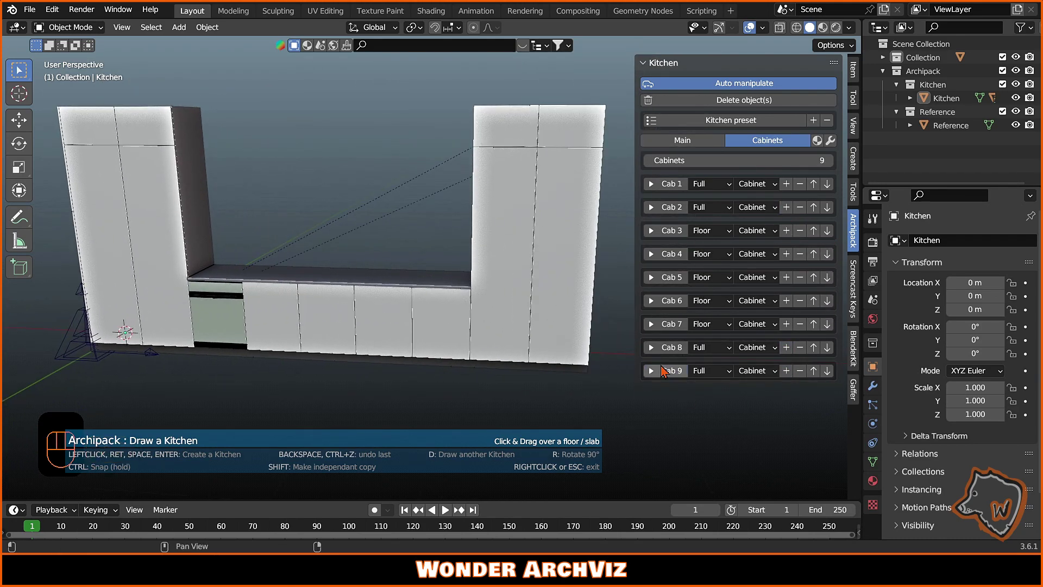
pyautogui.click(651, 370)
pyautogui.scroll(-5, 651, 370)
pyautogui.click(649, 263)
# Set cabinet 3's Countertop to a cook top above the oven
pyautogui.scroll(3, 477, 291)
pyautogui.click(477, 291)
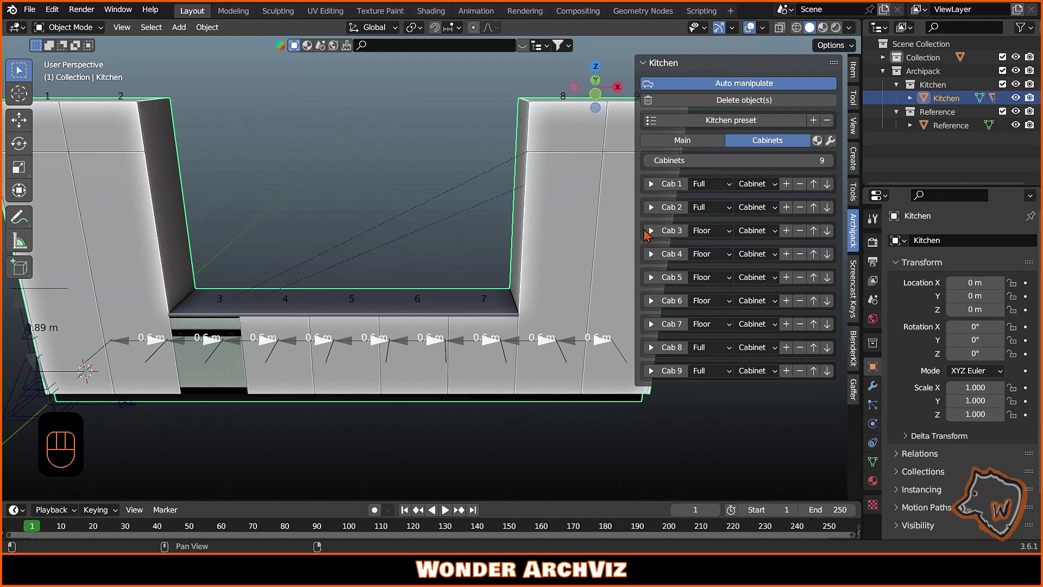
pyautogui.click(652, 230)
pyautogui.scroll(-2, 716, 337)
pyautogui.click(713, 326)
pyautogui.click(709, 369)
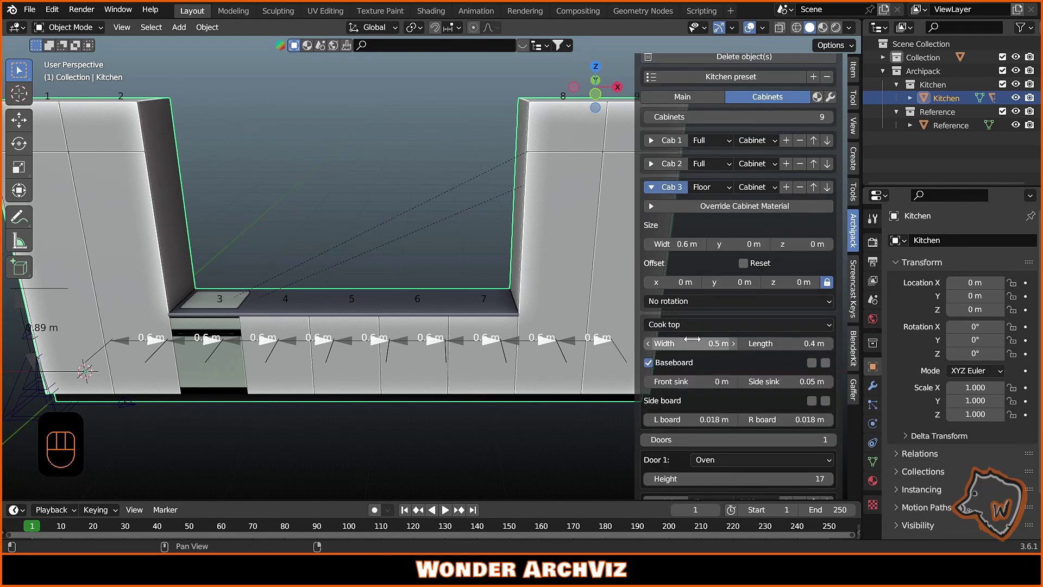
pyautogui.click(651, 186)
# Set cabinet 7's Countertop to Sink and reselect the kitchen
pyautogui.click(651, 299)
pyautogui.scroll(-3, 717, 375)
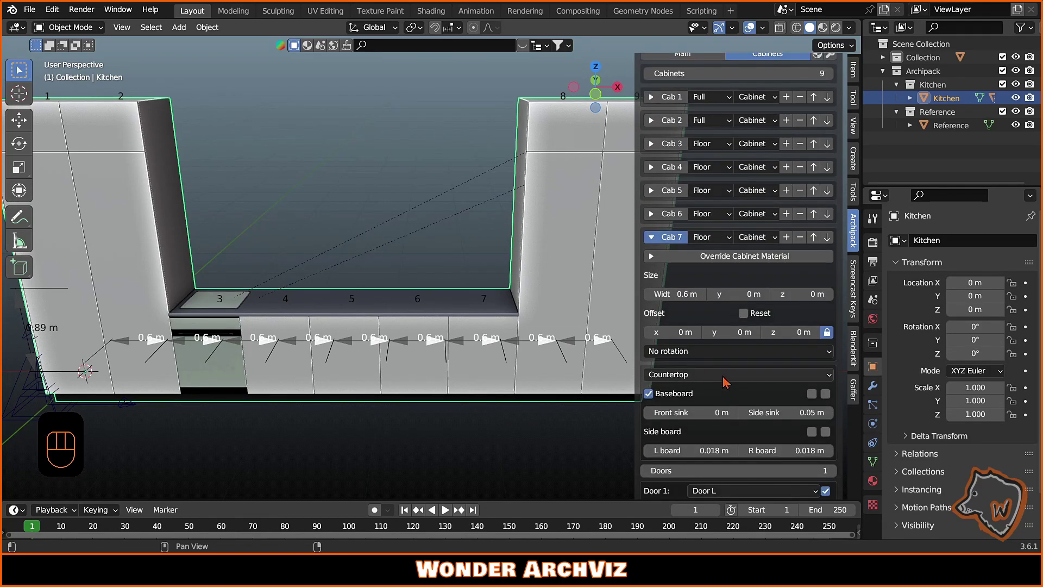
pyautogui.click(723, 375)
pyautogui.click(730, 449)
pyautogui.click(411, 220)
pyautogui.scroll(-2, 411, 220)
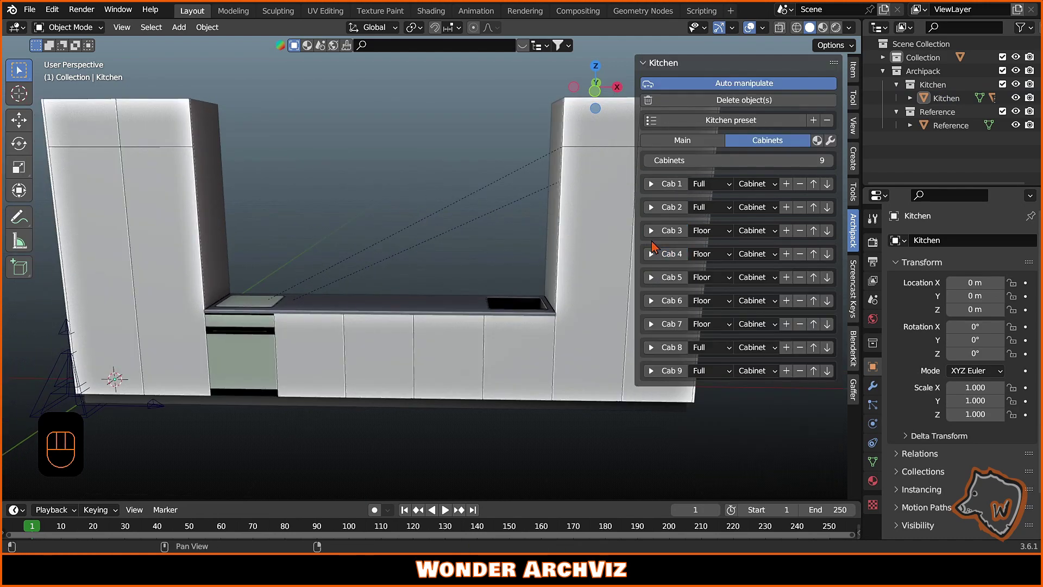
pyautogui.click(337, 329)
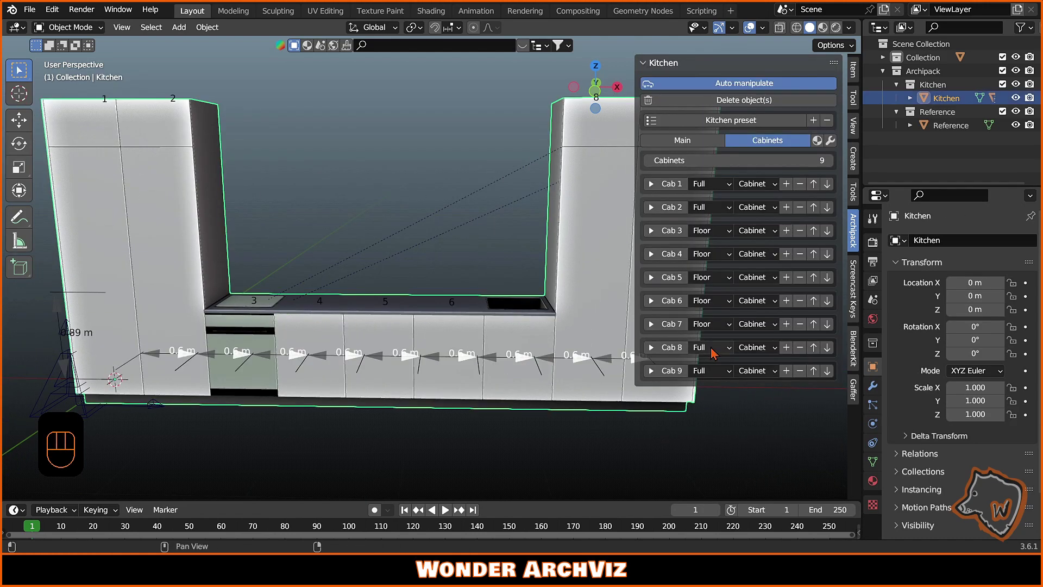
# Add cabinet 10 as a Wall cabinet with Offset x 1.22 m
pyautogui.click(786, 372)
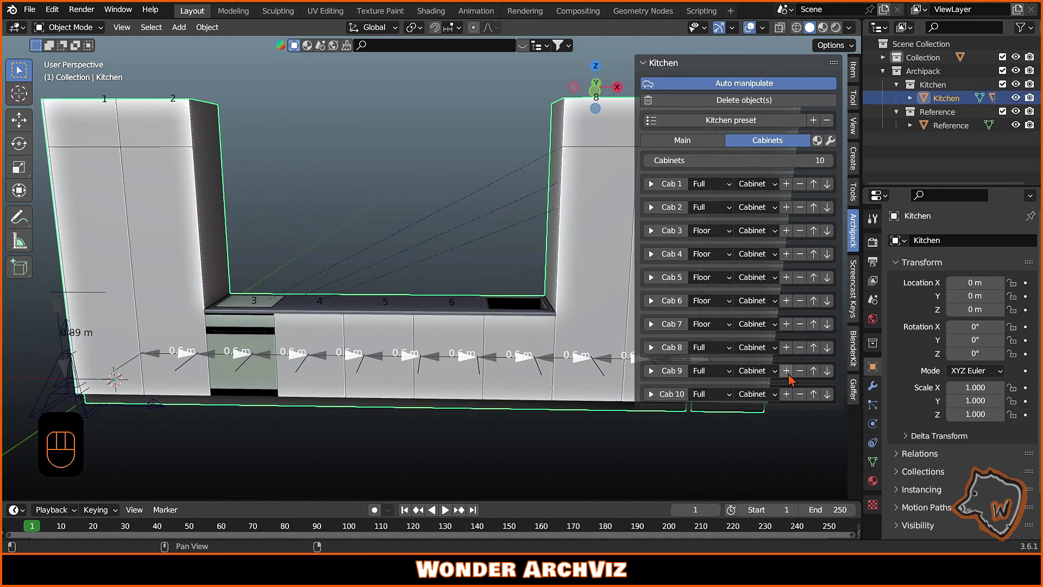
pyautogui.click(703, 424)
pyautogui.moveTo(543, 304); pyautogui.dragTo(478, 307, button='middle')
pyautogui.scroll(-5, 680, 379)
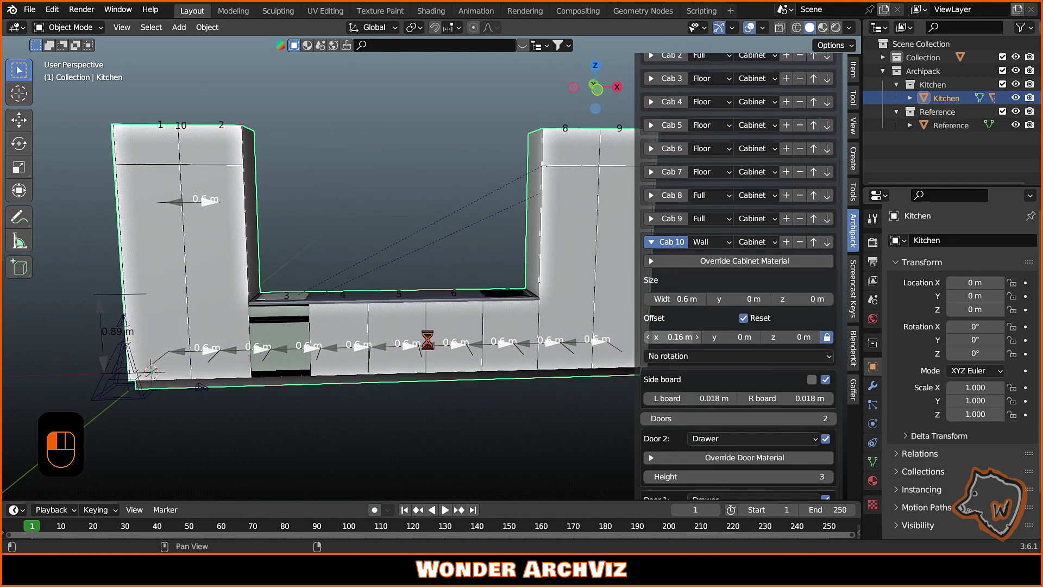
pyautogui.moveTo(673, 337); pyautogui.dragTo(775, 347)
# Set cabinet 10's Offset z to -0.38 m, checking it in Front view
pyautogui.press('KP_1')
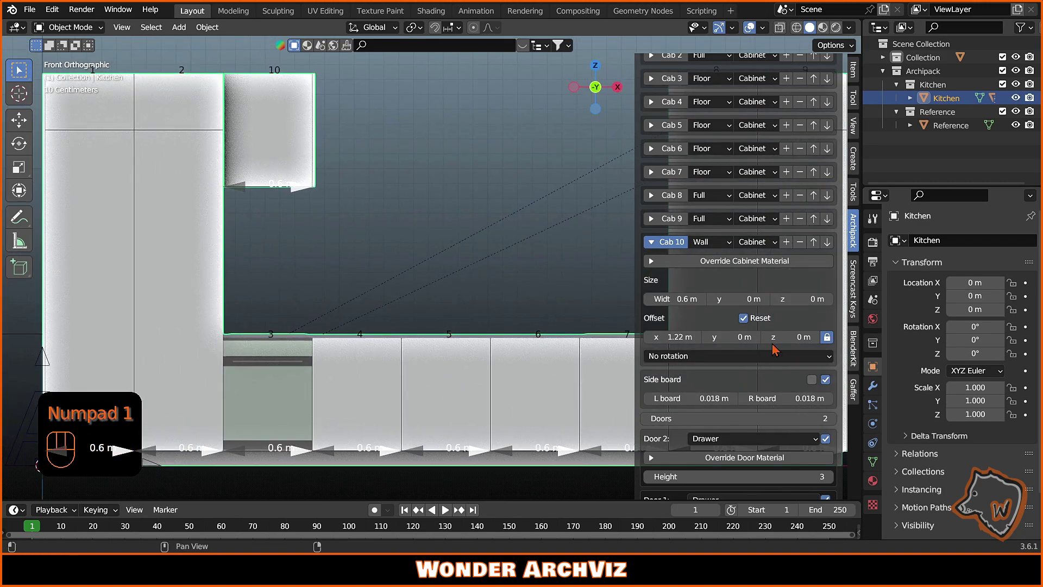
pyautogui.keyDown('shift'); pyautogui.moveTo(217, 129); pyautogui.dragTo(731, 337, button='middle'); pyautogui.keyUp('shift')
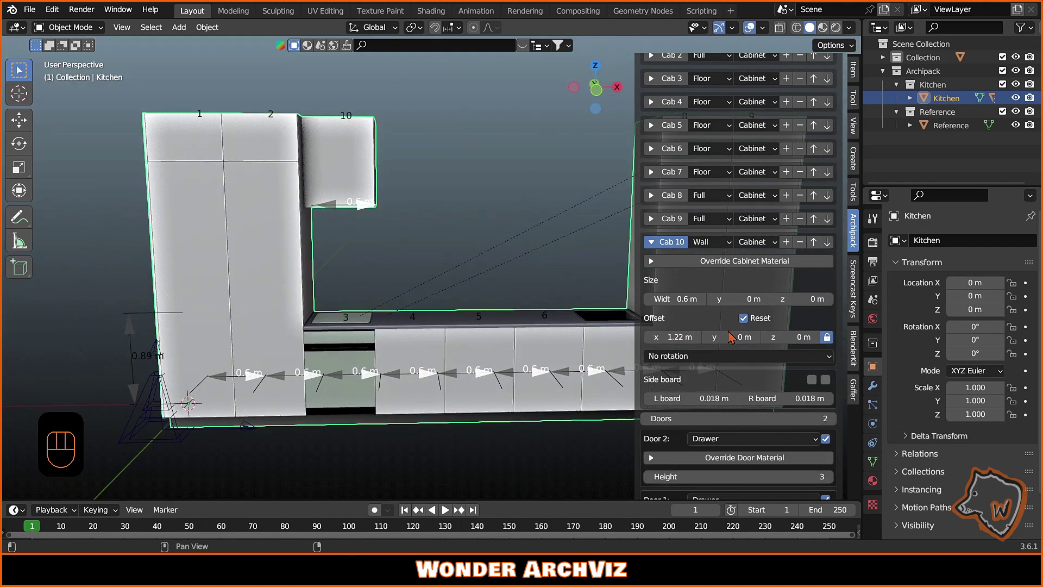
pyautogui.press('KP_1')
pyautogui.moveTo(798, 337); pyautogui.dragTo(782, 337)
pyautogui.scroll(5, 348, 177)
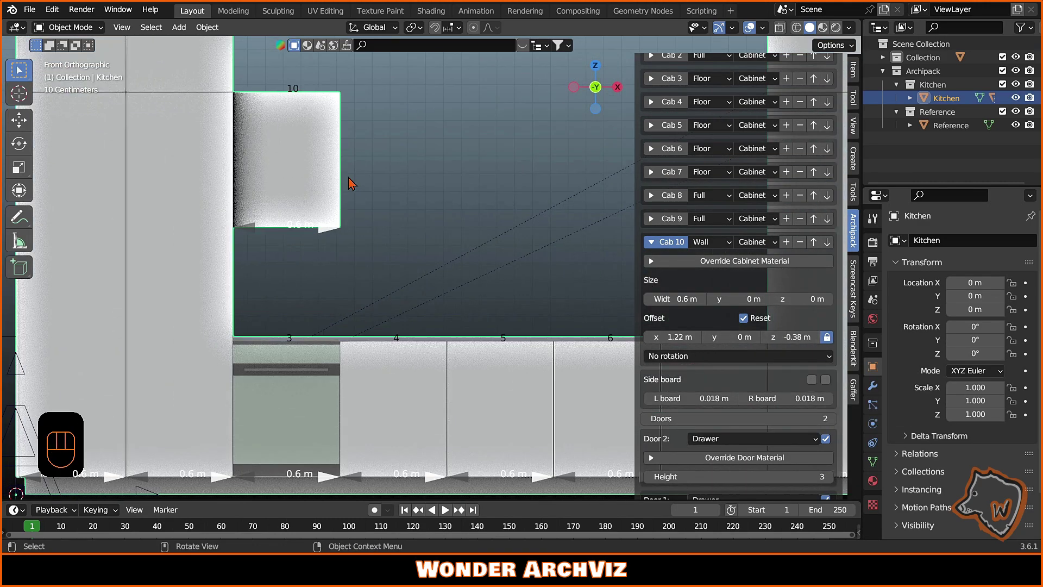
pyautogui.scroll(2, 312, 206)
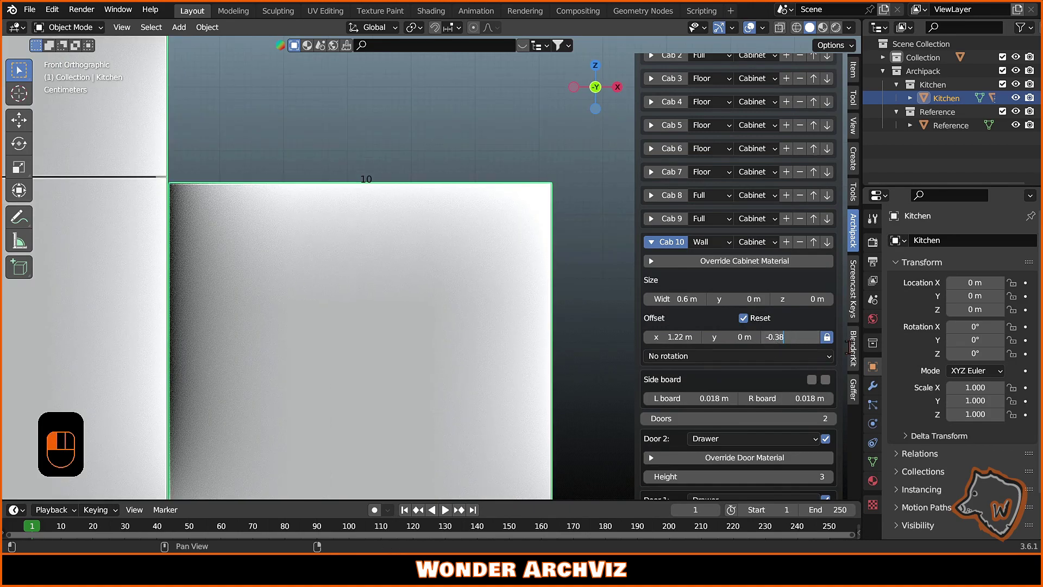
pyautogui.scroll(-5, 445, 158)
pyautogui.moveTo(445, 158); pyautogui.dragTo(442, 214, button='middle')
# Add four more wall cabinets, 11 through 14, to the row
pyautogui.click(651, 242)
pyautogui.click(786, 393)
pyautogui.click(786, 417)
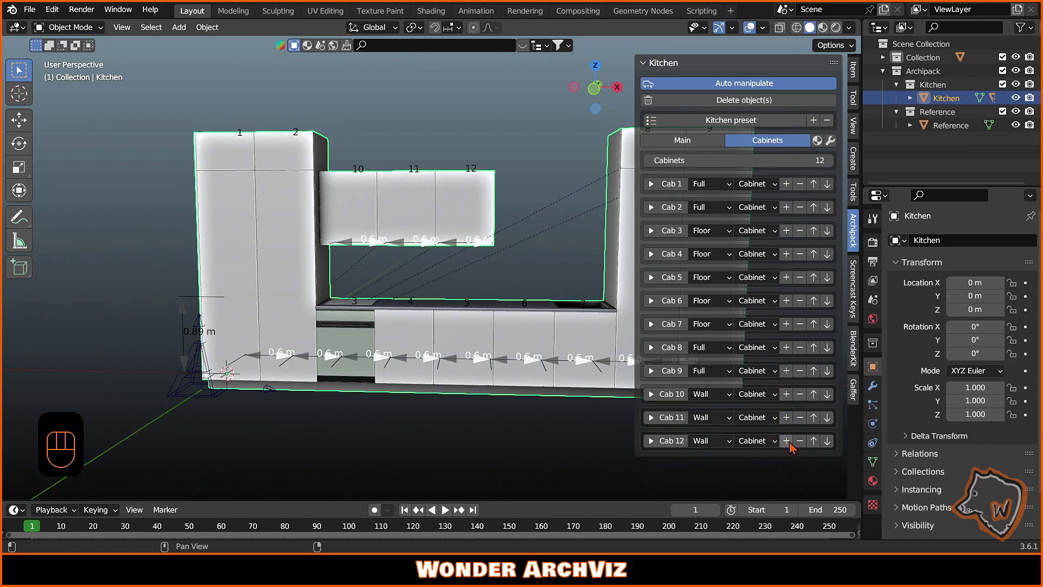
pyautogui.click(786, 441)
pyautogui.click(786, 463)
pyautogui.keyDown('shift'); pyautogui.moveTo(530, 263); pyautogui.dragTo(448, 259, button='middle'); pyautogui.keyUp('shift')
pyautogui.scroll(-3, 367, 235)
pyautogui.moveTo(368, 236); pyautogui.dragTo(302, 226, button='middle')
# Reselect the kitchen and set cabinet 15's Offset x to about 1.22 m
pyautogui.click(260, 169)
pyautogui.click(740, 86)
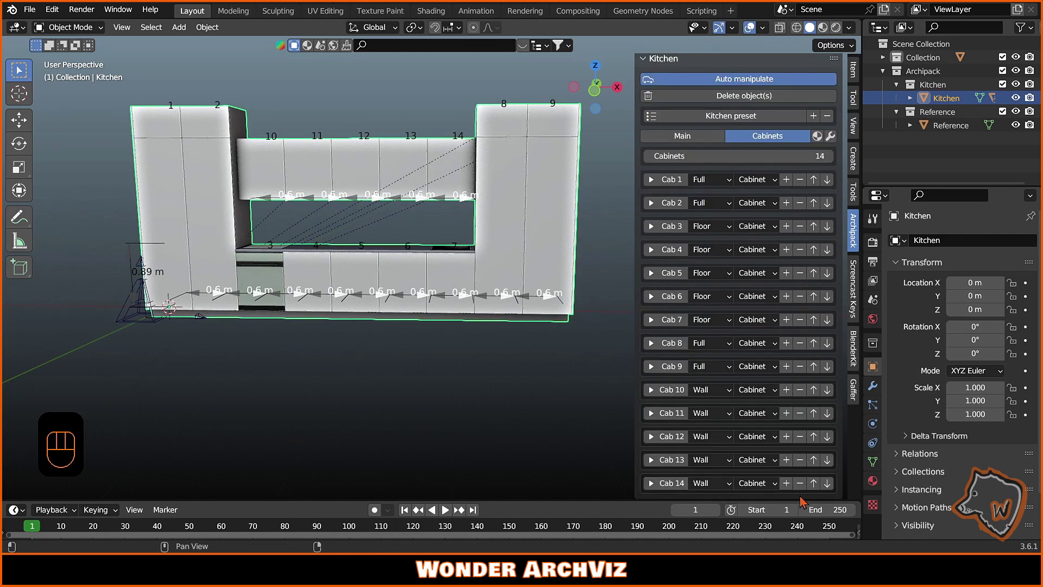
pyautogui.scroll(-1, 761, 467)
pyautogui.click(651, 484)
pyautogui.scroll(-8, 661, 380)
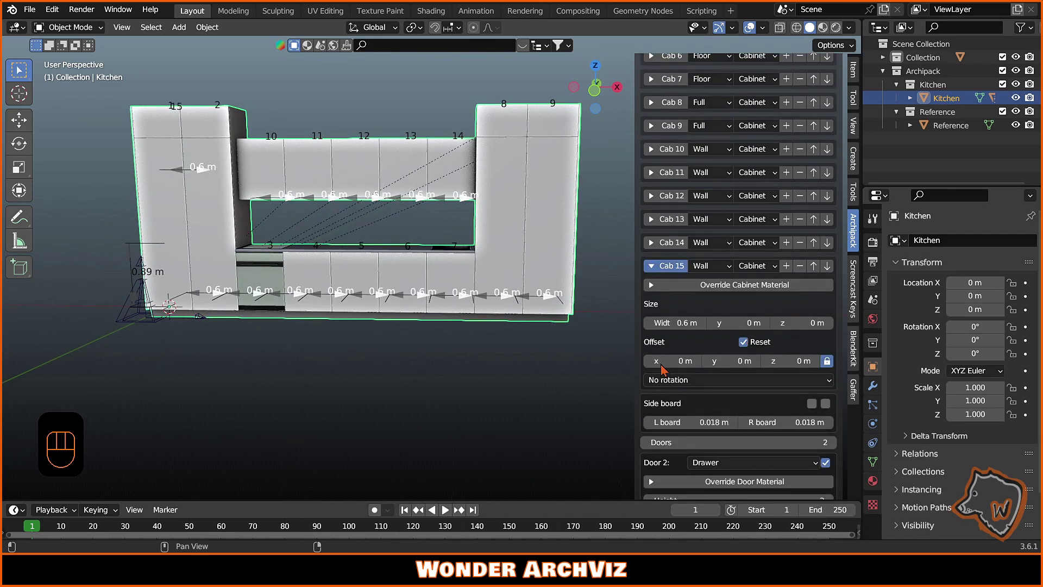
pyautogui.moveTo(408, 223); pyautogui.dragTo(435, 223)
# Set cabinet 15's Offset z to 0 m and reduce it to a single door
pyautogui.press('KP_1')
pyautogui.scroll(4, 348, 245)
pyautogui.moveTo(797, 360); pyautogui.dragTo(777, 360)
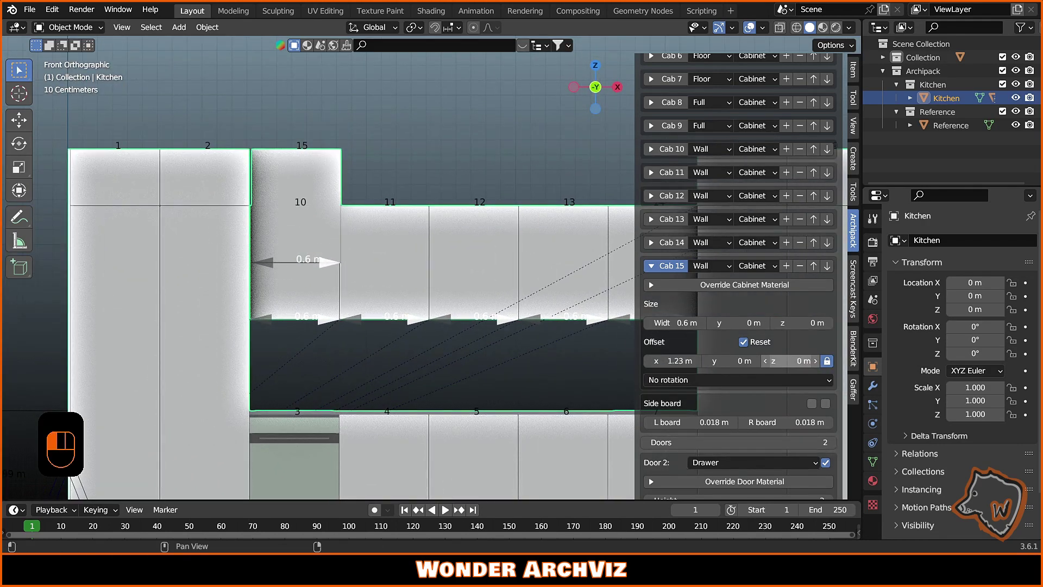
pyautogui.scroll(-4, 651, 367)
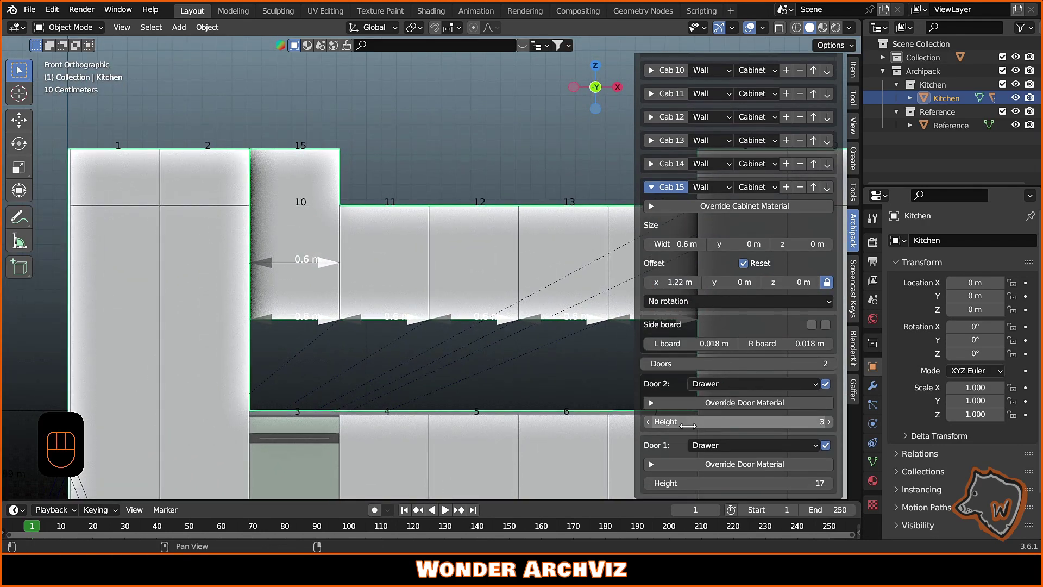
pyautogui.click(647, 422)
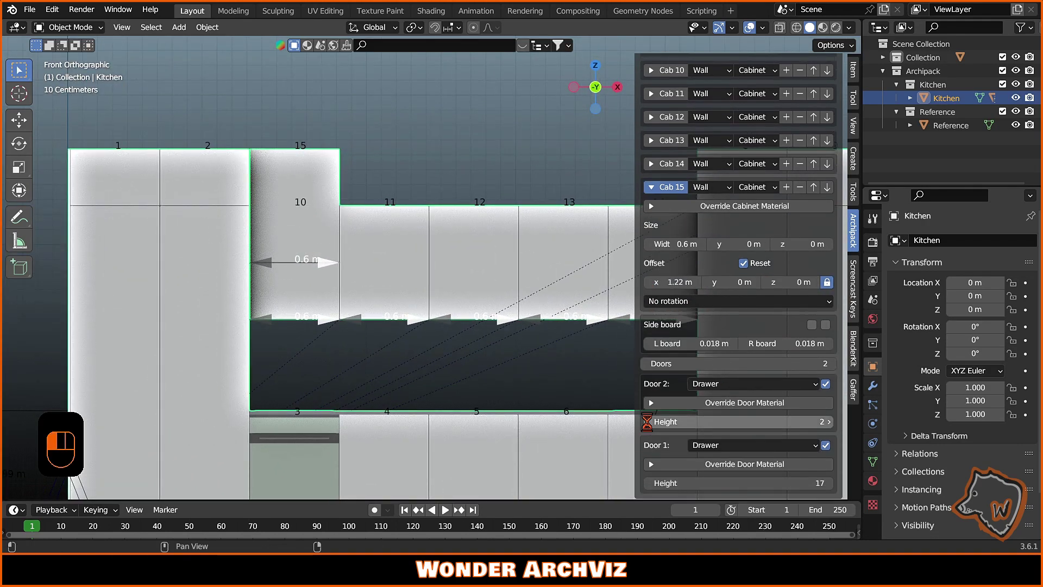
pyautogui.click(645, 364)
pyautogui.moveTo(647, 480); pyautogui.dragTo(649, 487)
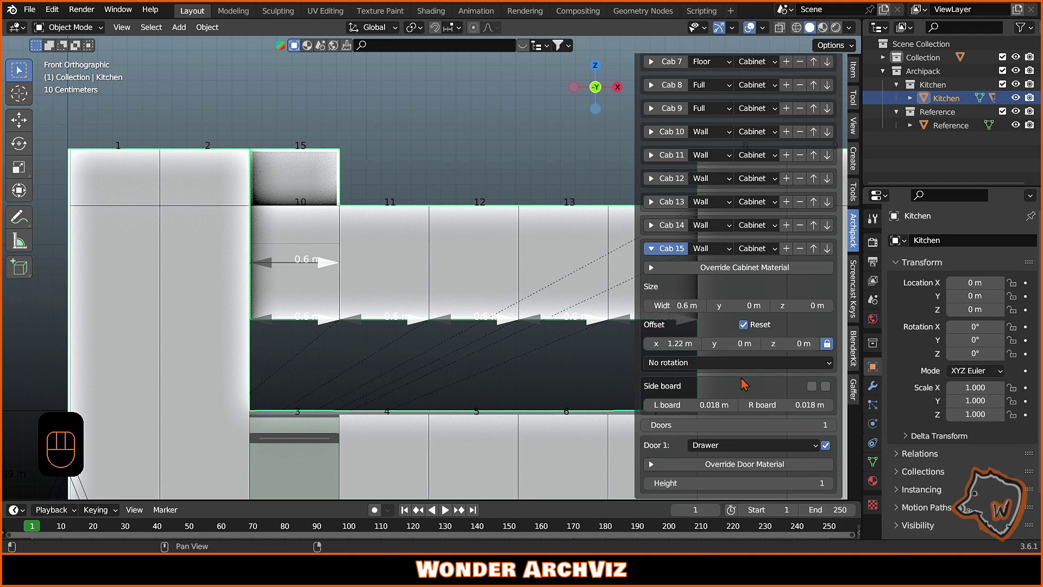
# Set cabinet 15's Size z to -0.38 m so it stacks above cabinet 10
pyautogui.moveTo(796, 343); pyautogui.dragTo(545, 343)
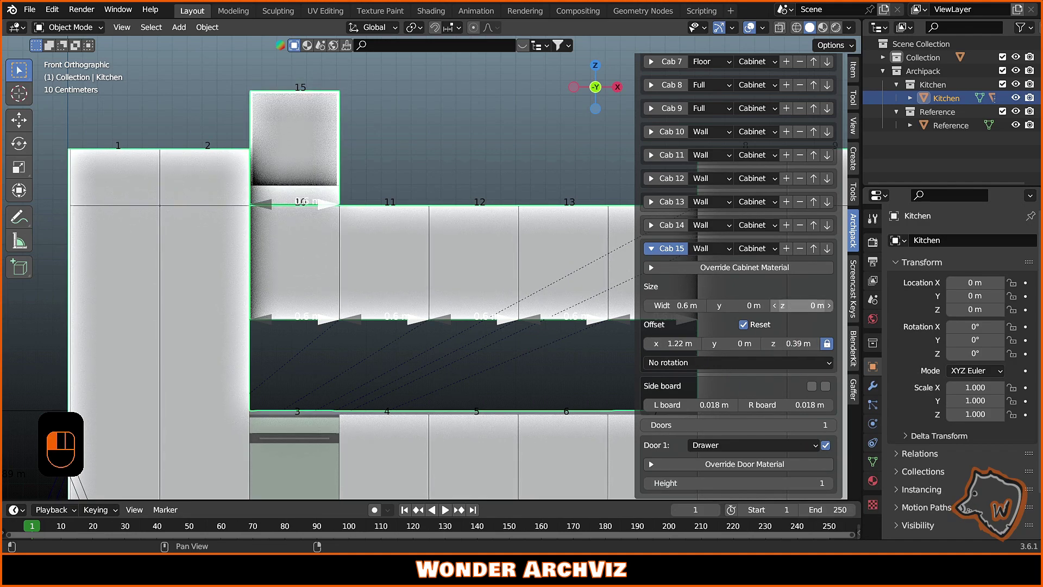
pyautogui.moveTo(804, 305); pyautogui.dragTo(517, 306)
pyautogui.write('0')
pyautogui.press('Return')
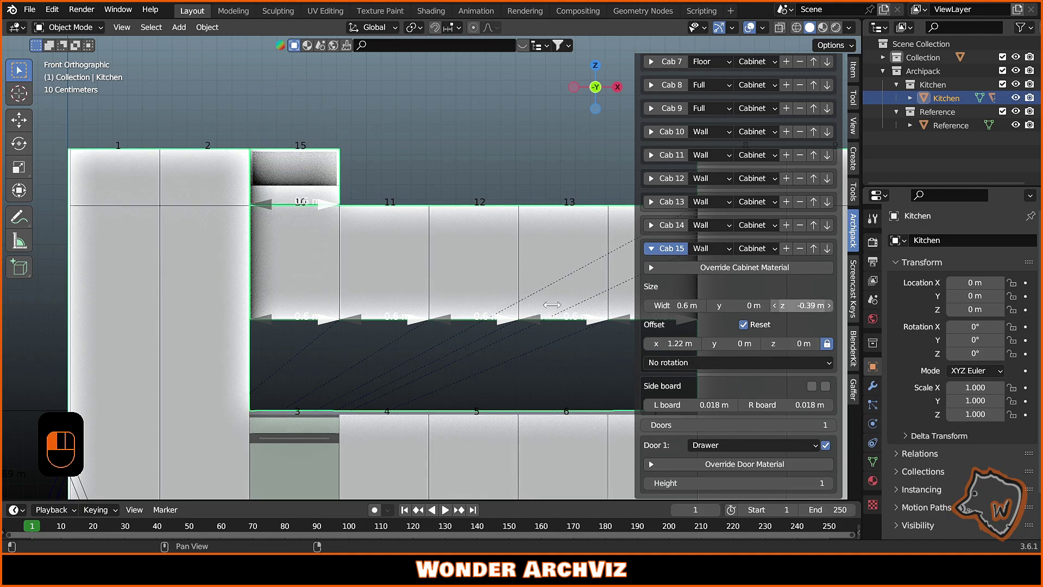
pyautogui.scroll(3, 263, 171)
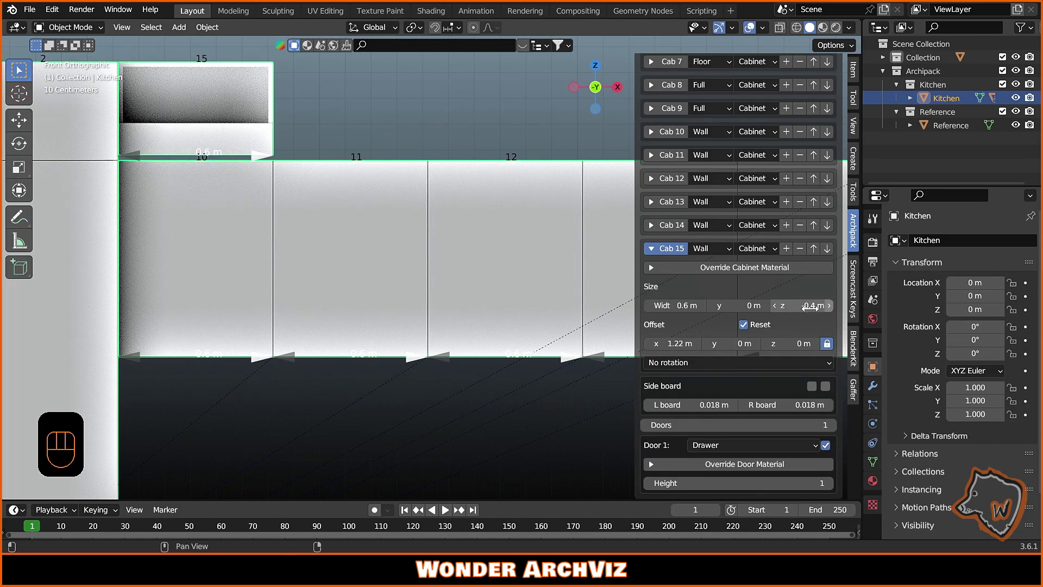
pyautogui.moveTo(813, 307); pyautogui.dragTo(815, 307)
# Set cabinet 15's Size y to 0.2 m, then add another cabinet
pyautogui.scroll(-3, 284, 251)
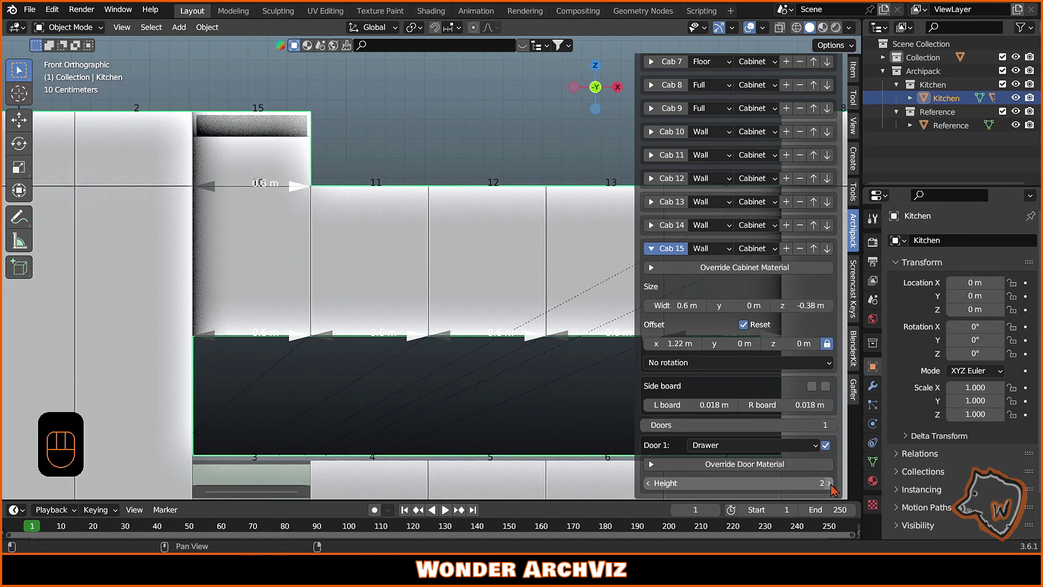
pyautogui.keyDown('ctrl'); pyautogui.scroll(2, 826, 483); pyautogui.keyUp('ctrl')
pyautogui.moveTo(461, 346); pyautogui.dragTo(649, 262, button='middle')
pyautogui.moveTo(765, 309)
pyautogui.mouseDown()
pyautogui.moveTo(777, 311)
pyautogui.moveTo(767, 313)
pyautogui.mouseUp()
pyautogui.moveTo(489, 304); pyautogui.dragTo(442, 226, button='middle')
pyautogui.scroll(-3, 451, 284)
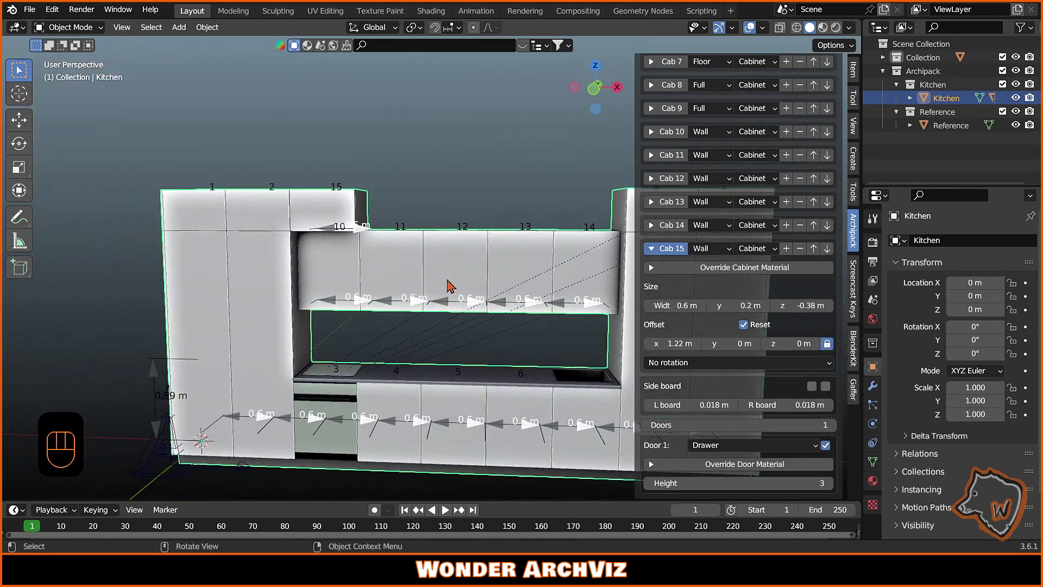
pyautogui.click(672, 248)
pyautogui.click(786, 484)
pyautogui.click(786, 484)
pyautogui.click(786, 483)
pyautogui.click(785, 483)
# In top view, add a plane and set snapping to vertices
pyautogui.scroll(-3, 413, 261)
pyautogui.moveTo(412, 261); pyautogui.dragTo(552, 235, button='middle')
pyautogui.press('n')
pyautogui.press('KP_7')
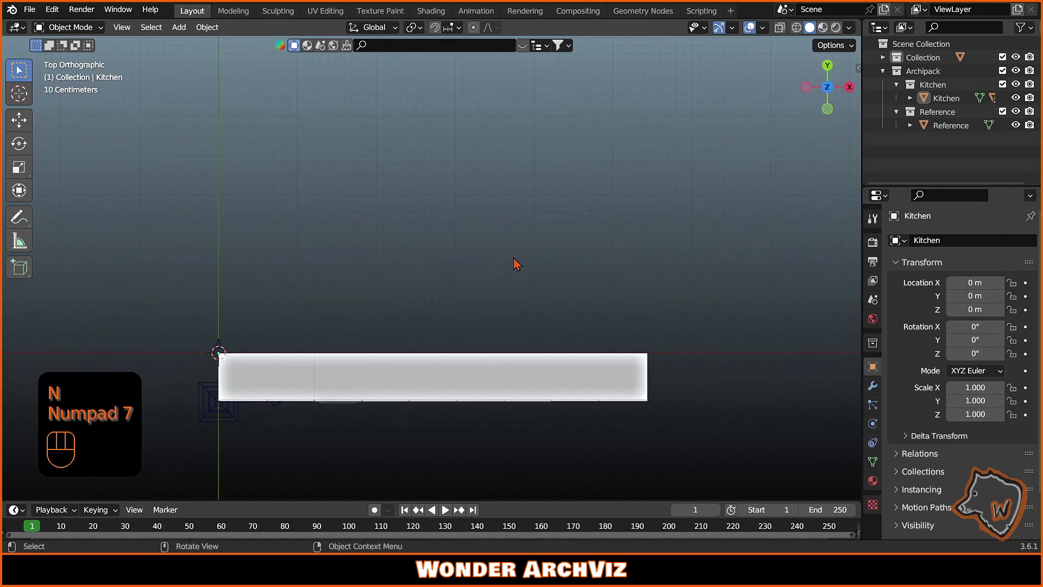
pyautogui.hotkey('shift', 'a')
pyautogui.click(505, 277)
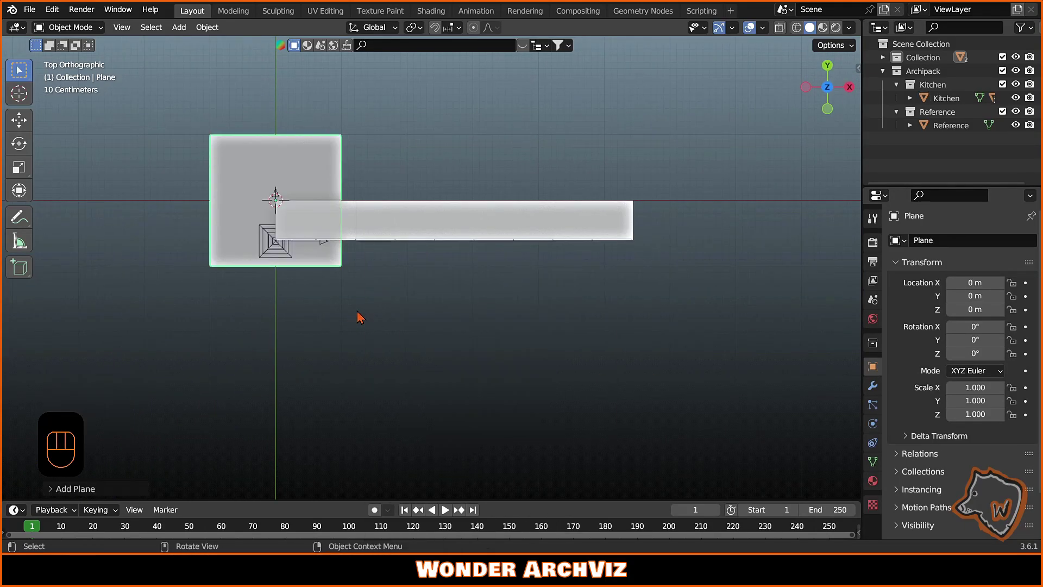
pyautogui.click(449, 28)
pyautogui.click(433, 81)
# Snap the plane's edges to the counter's ends and back, and pull its front edge far forward
pyautogui.press('Tab')
pyautogui.click(129, 27)
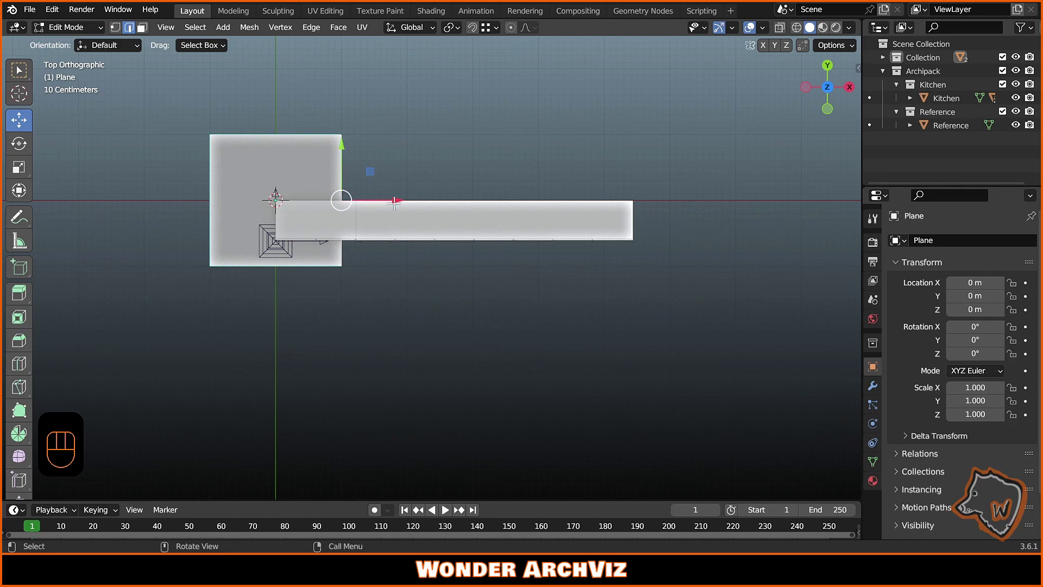
pyautogui.keyDown('ctrl'); pyautogui.moveTo(341, 201); pyautogui.dragTo(633, 200); pyautogui.keyUp('ctrl')
pyautogui.keyDown('ctrl'); pyautogui.moveTo(210, 199); pyautogui.dragTo(275, 200); pyautogui.keyUp('ctrl')
pyautogui.scroll(8, 276, 200)
pyautogui.scroll(-5, 403, 210)
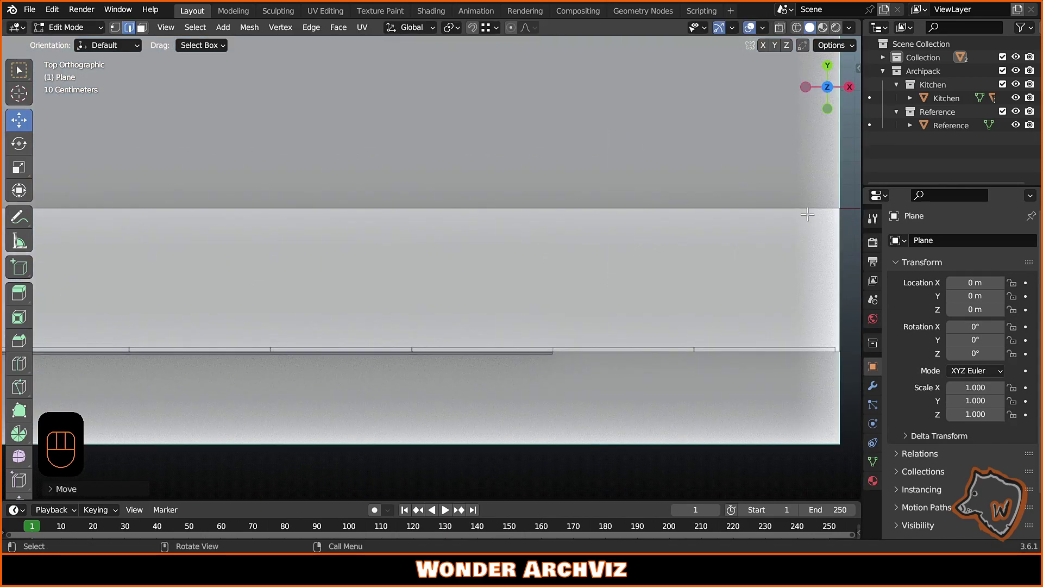
pyautogui.keyDown('shift'); pyautogui.moveTo(403, 210); pyautogui.dragTo(536, 302, button='middle'); pyautogui.keyUp('shift')
pyautogui.keyDown('ctrl'); pyautogui.moveTo(511, 93); pyautogui.dragTo(512, 186); pyautogui.keyUp('ctrl')
pyautogui.scroll(-6, 275, 291)
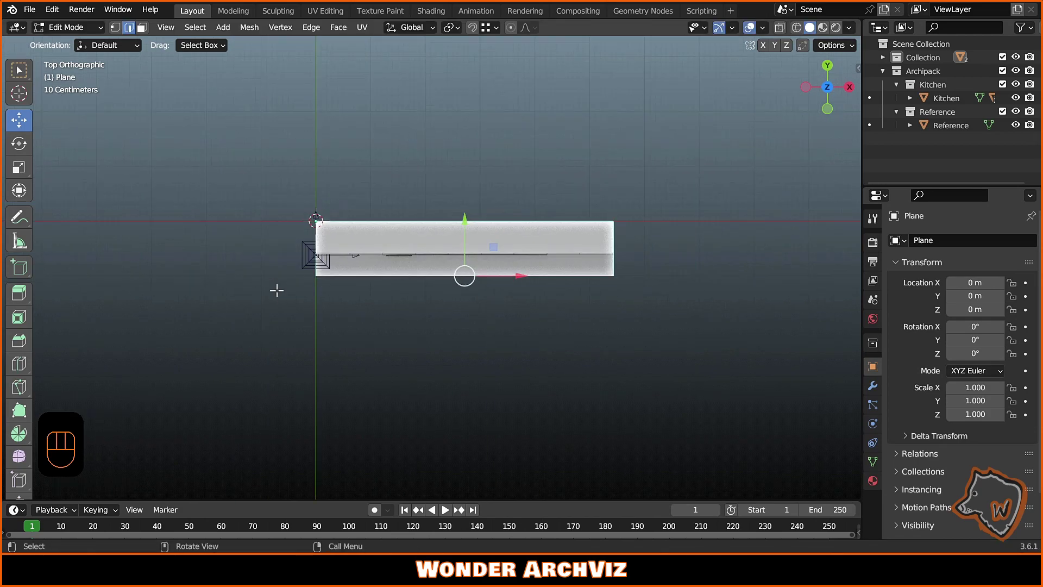
pyautogui.keyDown('ctrl'); pyautogui.moveTo(456, 269); pyautogui.dragTo(456, 471); pyautogui.keyUp('ctrl')
# Extend the plane's right edge 0.3 m outward, nudge the left edge out, and push the back edge past the wall
pyautogui.click(536, 326)
pyautogui.moveTo(595, 356); pyautogui.dragTo(609, 356)
pyautogui.click(360, 353)
pyautogui.moveTo(410, 355); pyautogui.dragTo(401, 357)
pyautogui.click(449, 240)
pyautogui.moveTo(449, 239); pyautogui.dragTo(449, 231)
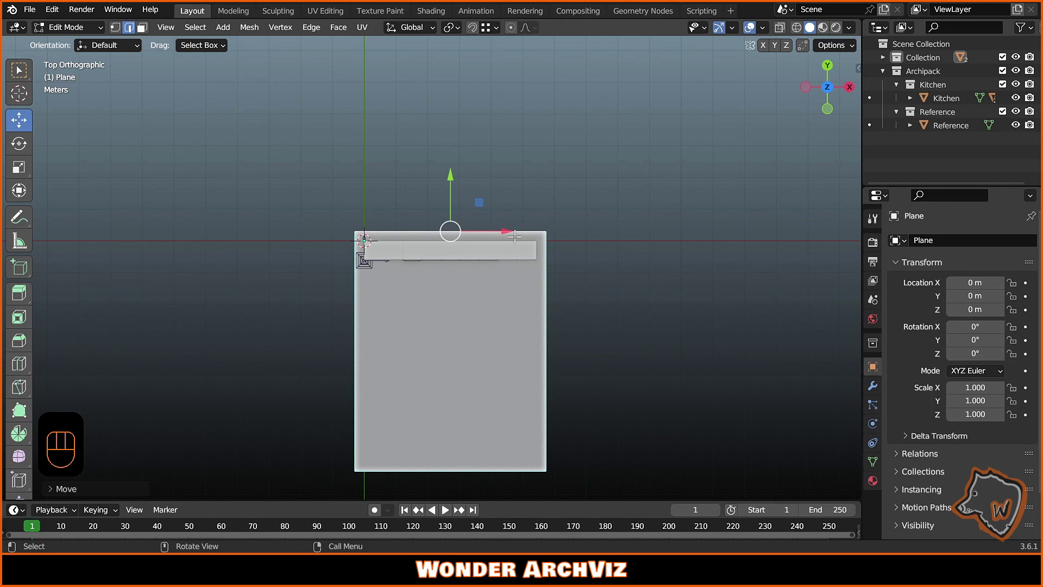
pyautogui.moveTo(514, 235); pyautogui.dragTo(395, 347, button='middle')
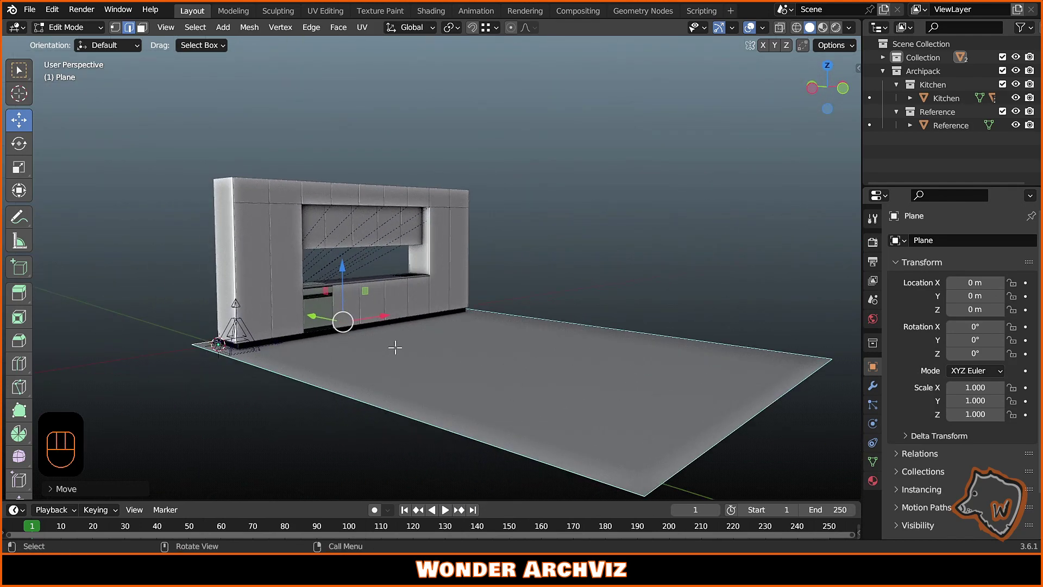
# Apply rotation and scale, convert the plane to a curve, and save as 060_KitchenWood.blend
pyautogui.press('Tab')
pyautogui.hotkey('ctrl', 'a')
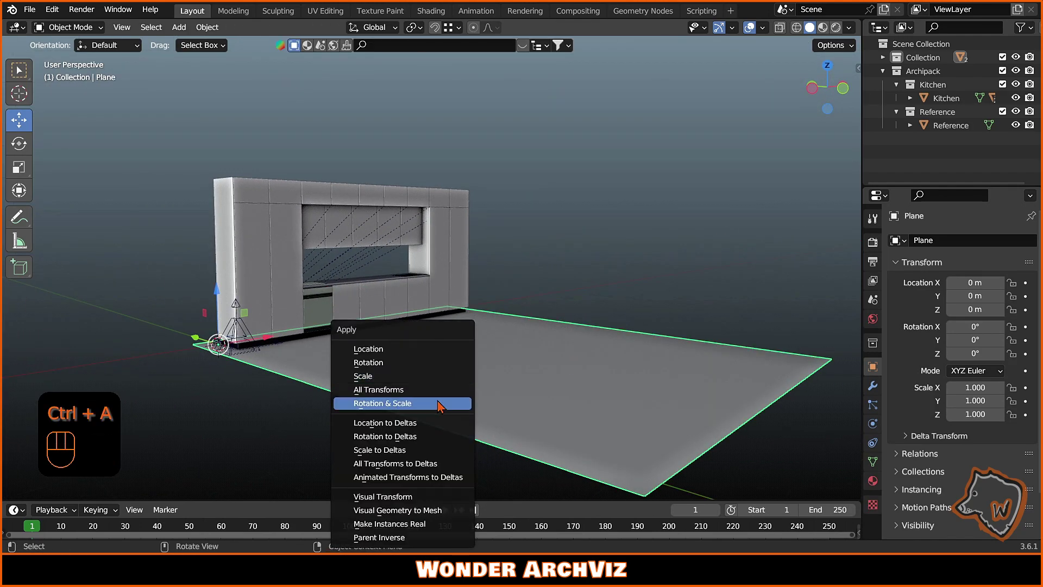
pyautogui.click(434, 400)
pyautogui.rightClick(451, 390)
pyautogui.moveTo(457, 323)
pyautogui.click(559, 326)
pyautogui.hotkey('ctrl', 's')
pyautogui.moveTo(560, 326); pyautogui.dragTo(734, 308, button='middle')
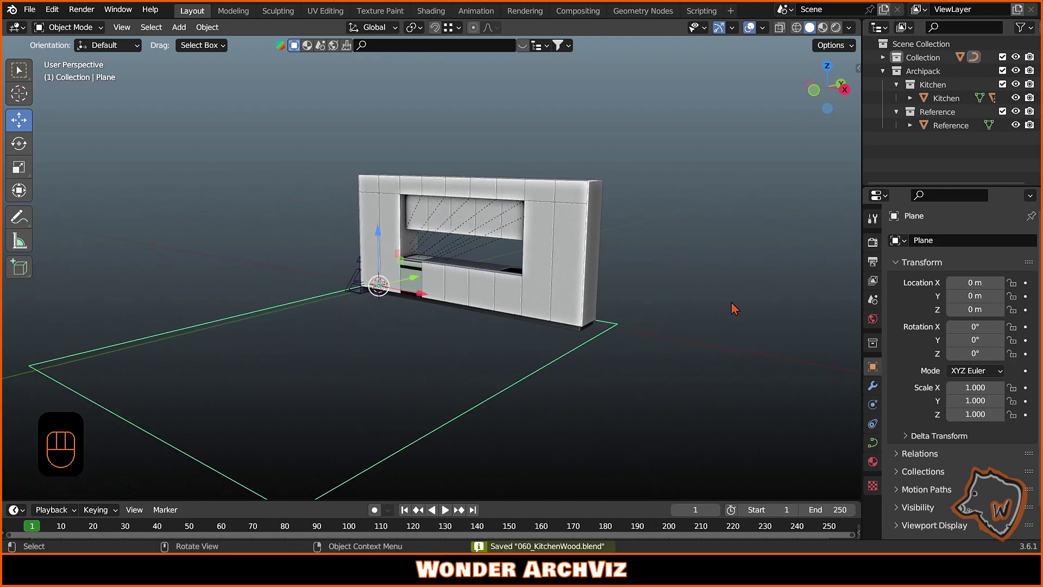
# Add a Generic 30x300 Archipack wall room and select its walls
pyautogui.click(858, 69)
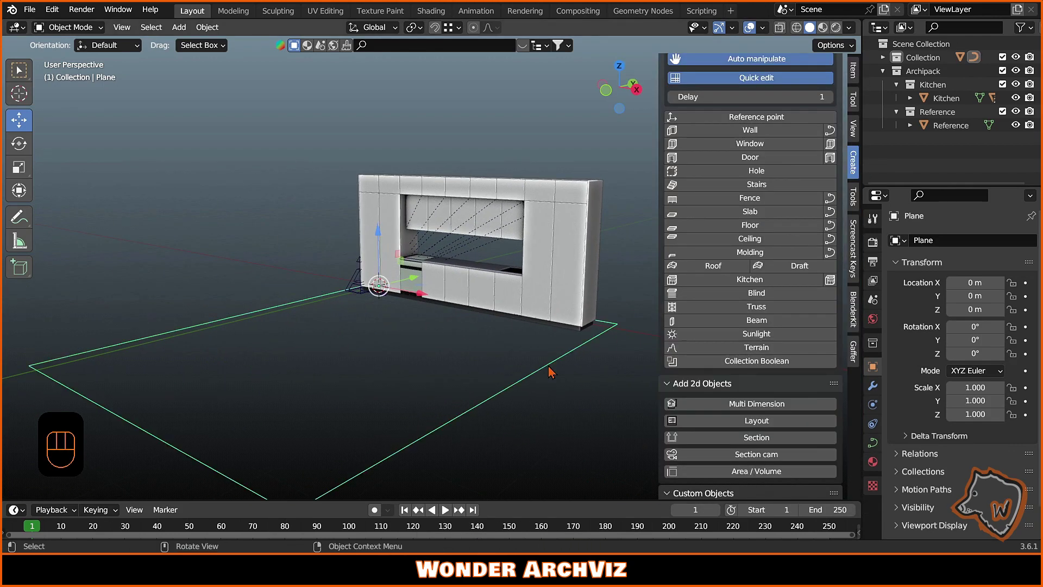
pyautogui.click(831, 130)
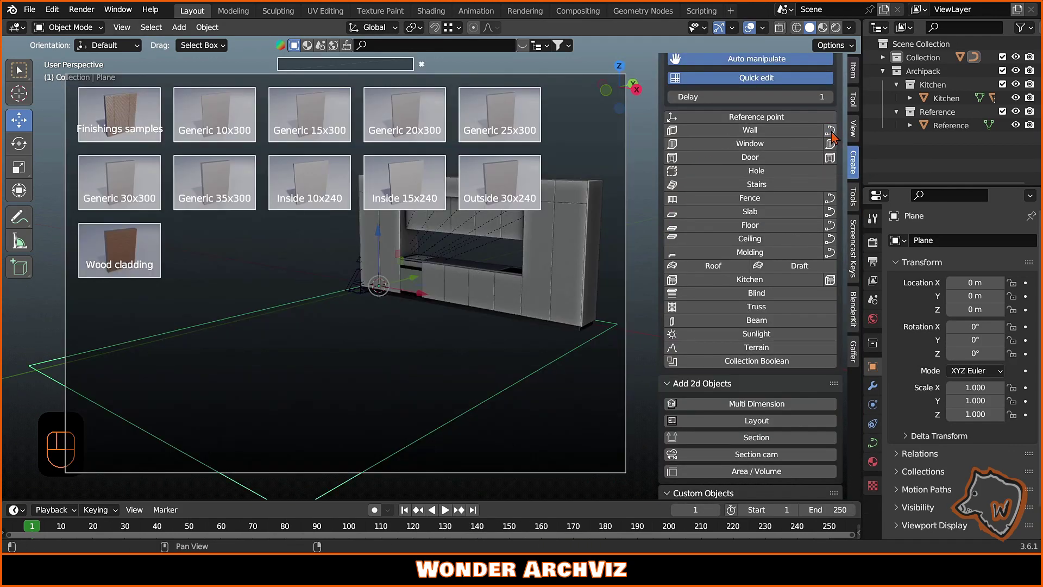
pyautogui.click(118, 180)
pyautogui.moveTo(124, 184); pyautogui.dragTo(545, 298, button='middle')
pyautogui.click(544, 298)
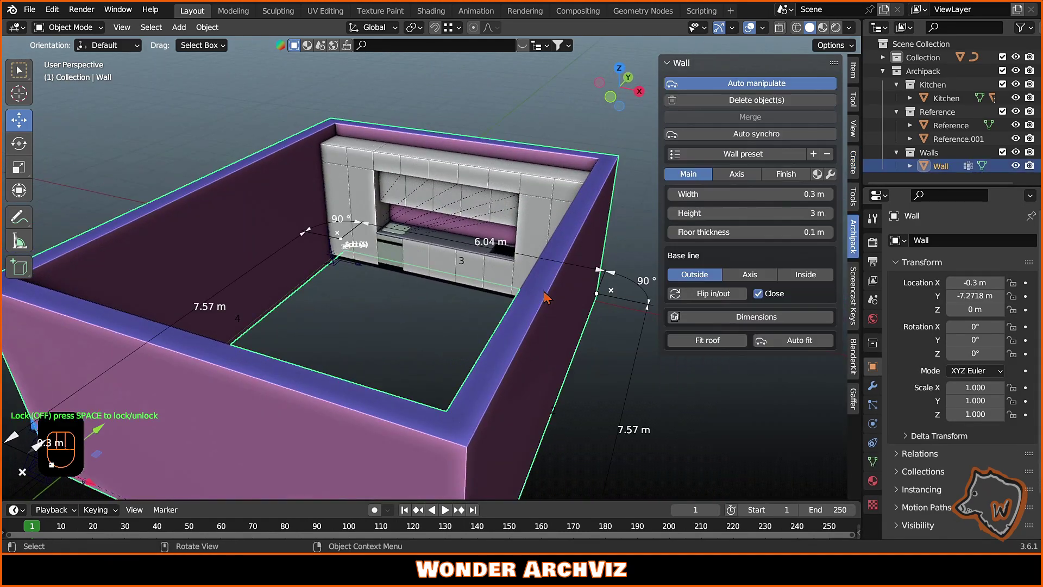
# Add a Tile 30x60 floor, floor moldings, and a ceiling slab with a -0.3 m offset
pyautogui.click(831, 173)
pyautogui.click(728, 235)
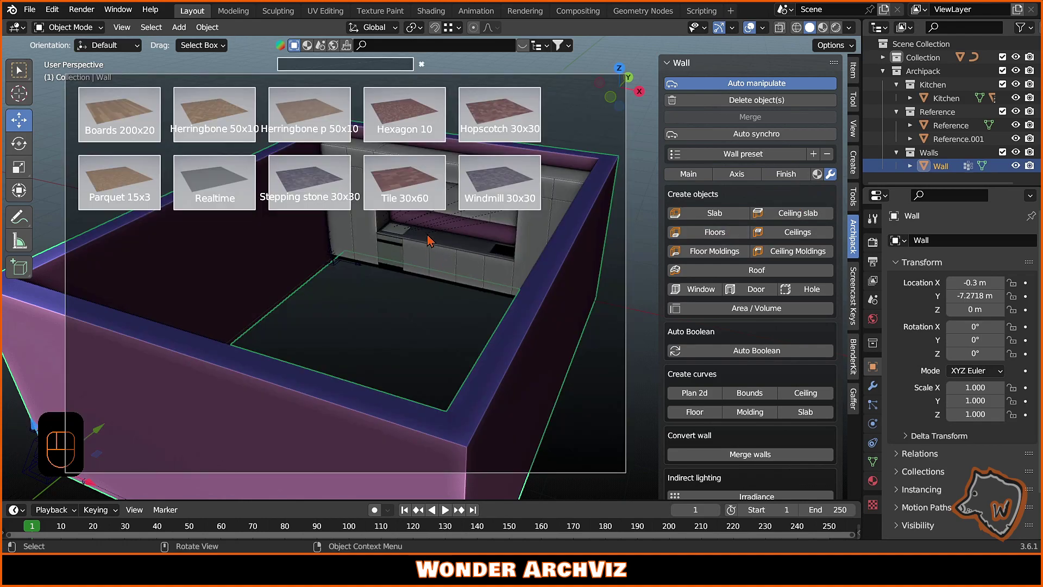
pyautogui.click(417, 186)
pyautogui.click(709, 253)
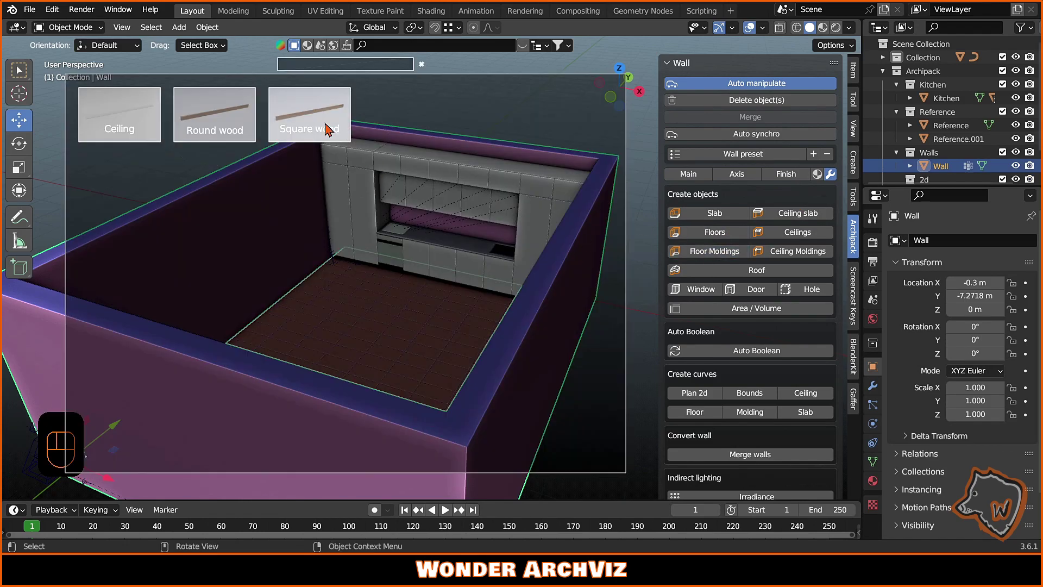
pyautogui.click(343, 127)
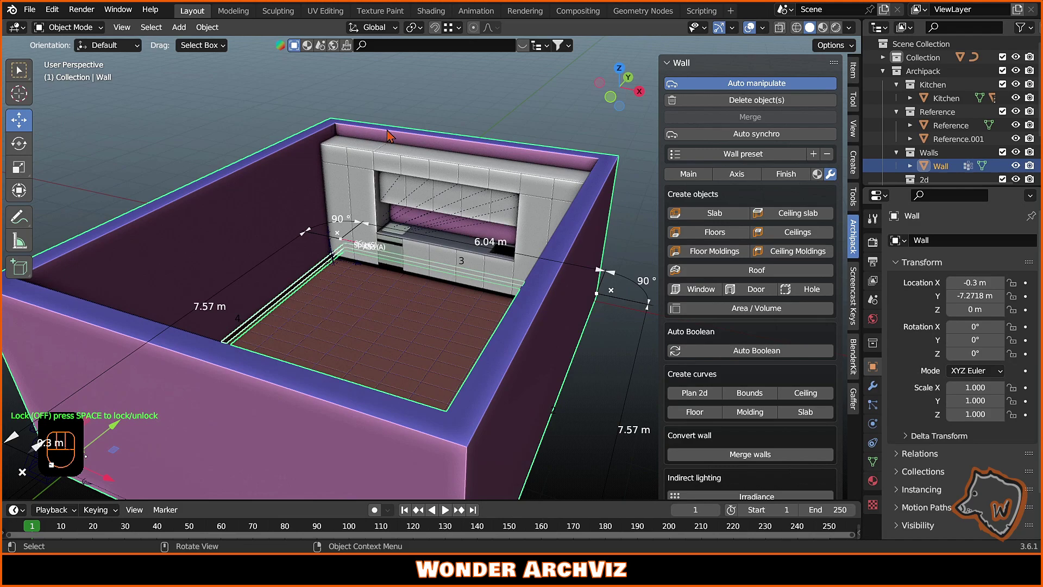
pyautogui.click(782, 214)
pyautogui.click(779, 172)
pyautogui.write('-0.3')
pyautogui.press('Return')
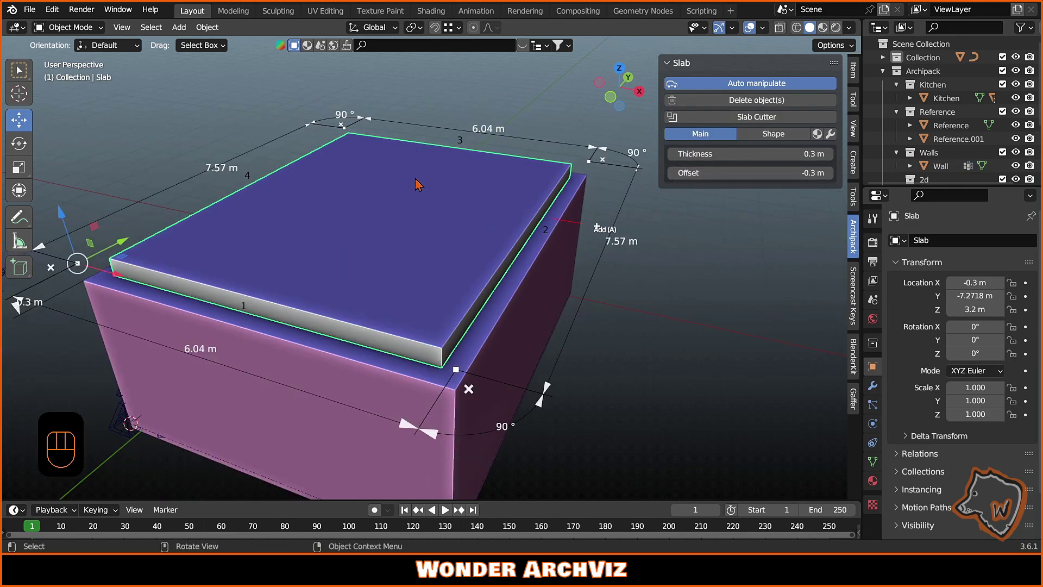
# Add a camera aligned to the view and enable Lock Camera to View
pyautogui.press('g')
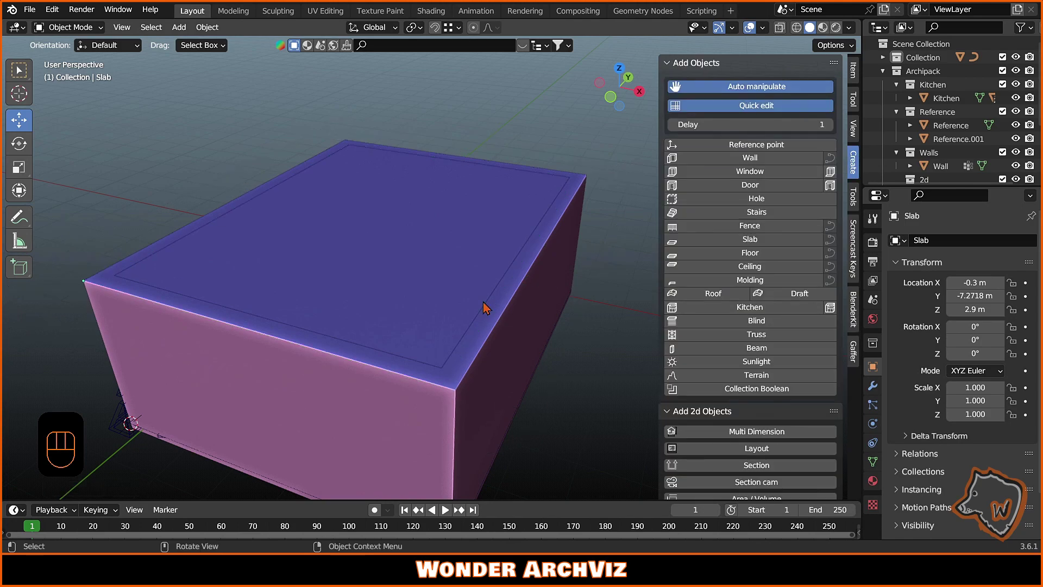
pyautogui.keyDown('ctrl'); pyautogui.moveTo(485, 307); pyautogui.dragTo(300, 237, button='middle'); pyautogui.keyUp('ctrl')
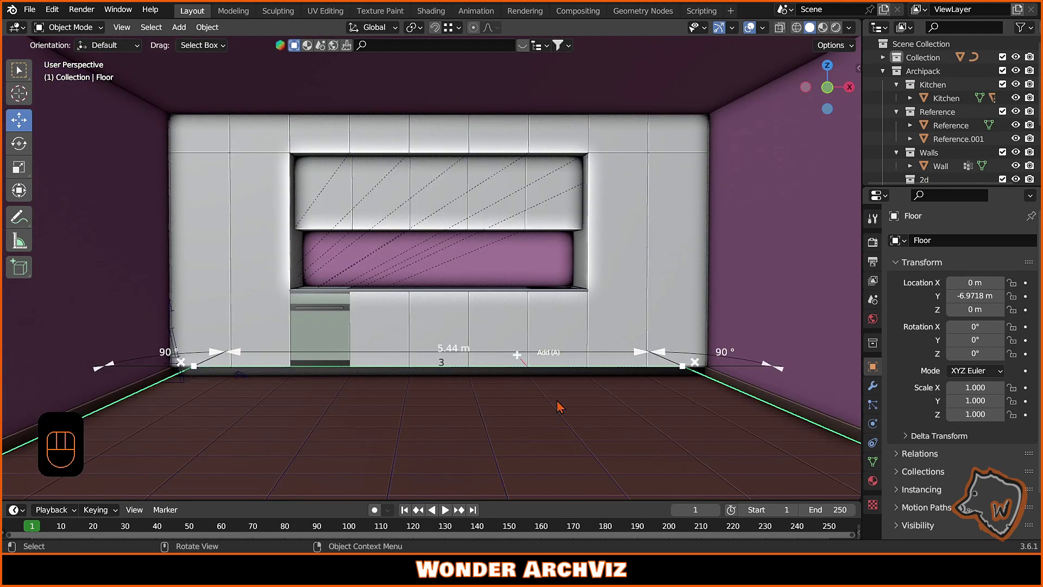
pyautogui.hotkey('shift', 'a')
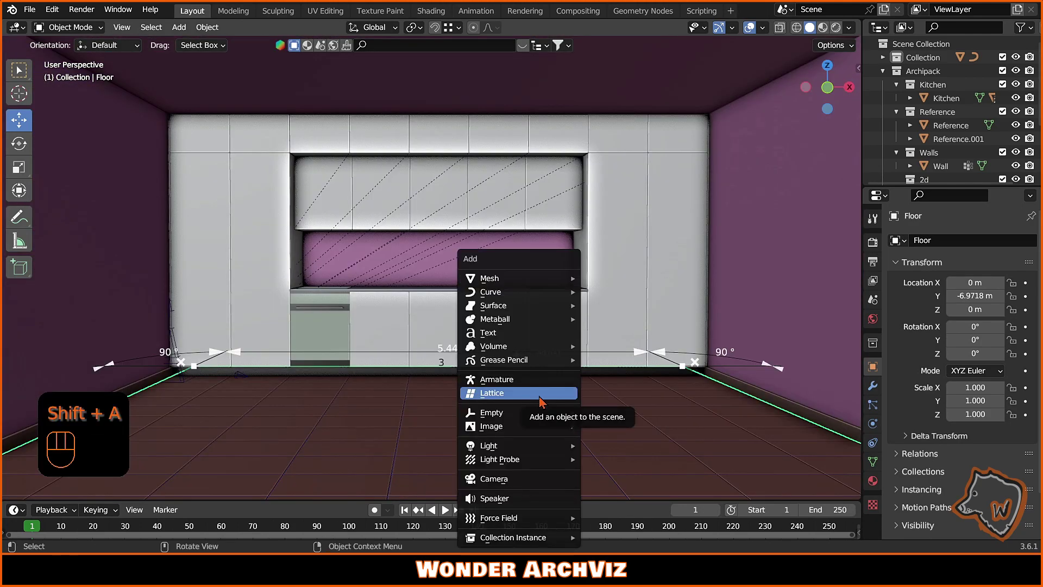
pyautogui.click(520, 482)
pyautogui.press('ctrl+alt+KP_0')
pyautogui.keyDown('ctrl'); pyautogui.moveTo(454, 396); pyautogui.dragTo(612, 226, button='middle'); pyautogui.keyUp('ctrl')
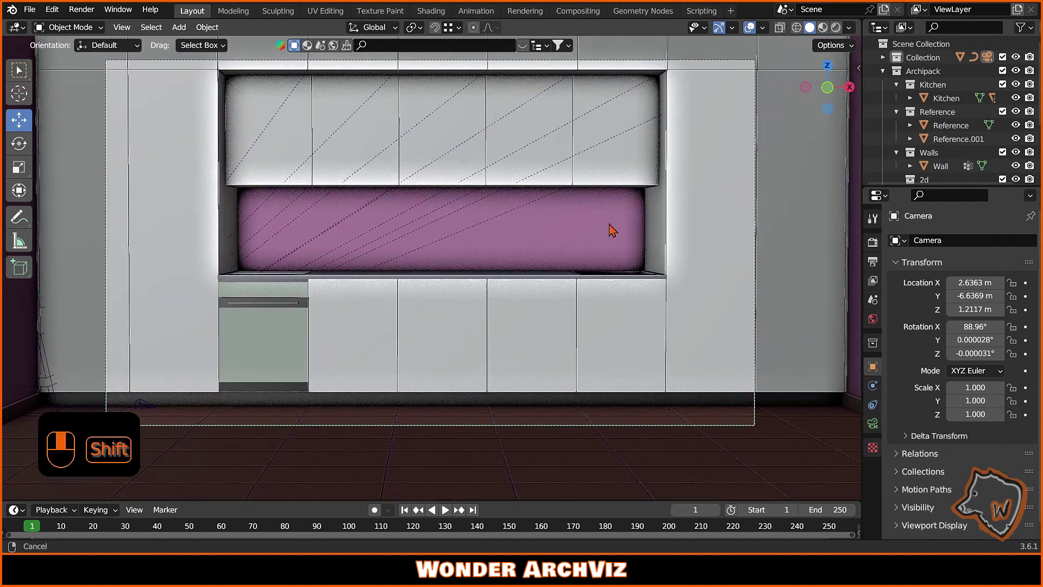
pyautogui.click(858, 68)
pyautogui.click(741, 231)
pyautogui.keyDown('ctrl'); pyautogui.moveTo(419, 336); pyautogui.dragTo(617, 298, button='middle'); pyautogui.keyUp('ctrl')
# Set the camera clip start to 3 m and refine its framing of the kitchen
pyautogui.click(872, 423)
pyautogui.moveTo(978, 374)
pyautogui.keyDown('ctrl'); pyautogui.mouseDown()
pyautogui.moveTo(1002, 374)
pyautogui.moveTo(991, 374)
pyautogui.mouseUp(); pyautogui.keyUp('ctrl')
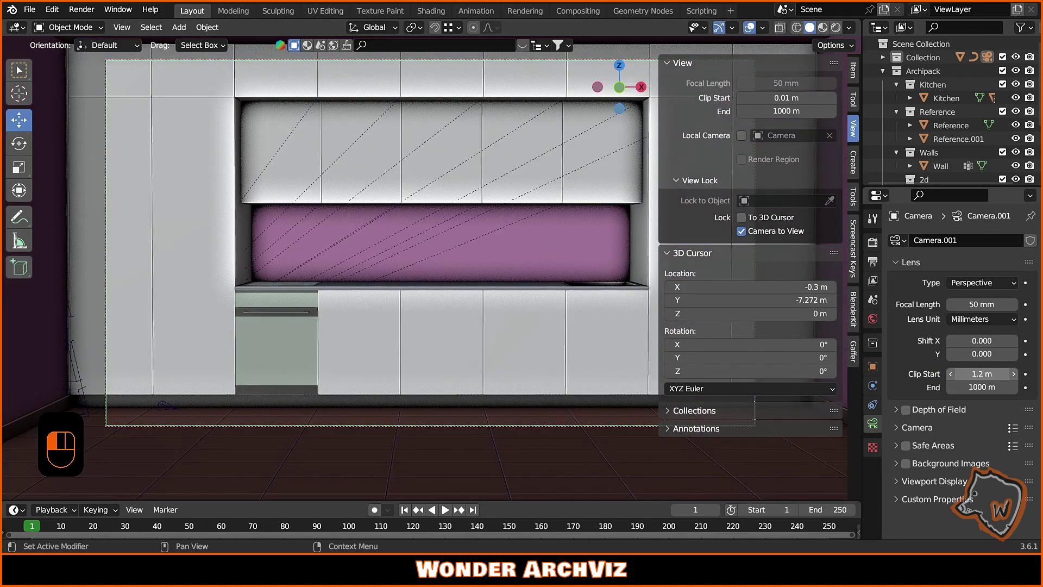
pyautogui.keyDown('ctrl'); pyautogui.moveTo(458, 314); pyautogui.dragTo(473, 335, button='middle'); pyautogui.keyUp('ctrl')
pyautogui.moveTo(659, 296); pyautogui.dragTo(767, 296)
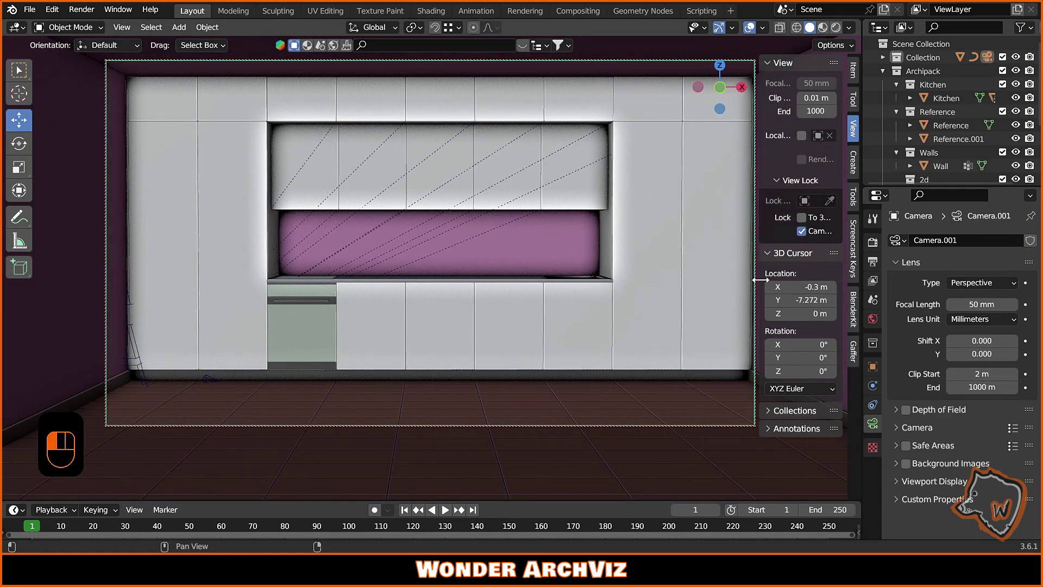
pyautogui.keyDown('shift'); pyautogui.moveTo(767, 296); pyautogui.dragTo(535, 311, button='middle'); pyautogui.keyUp('shift')
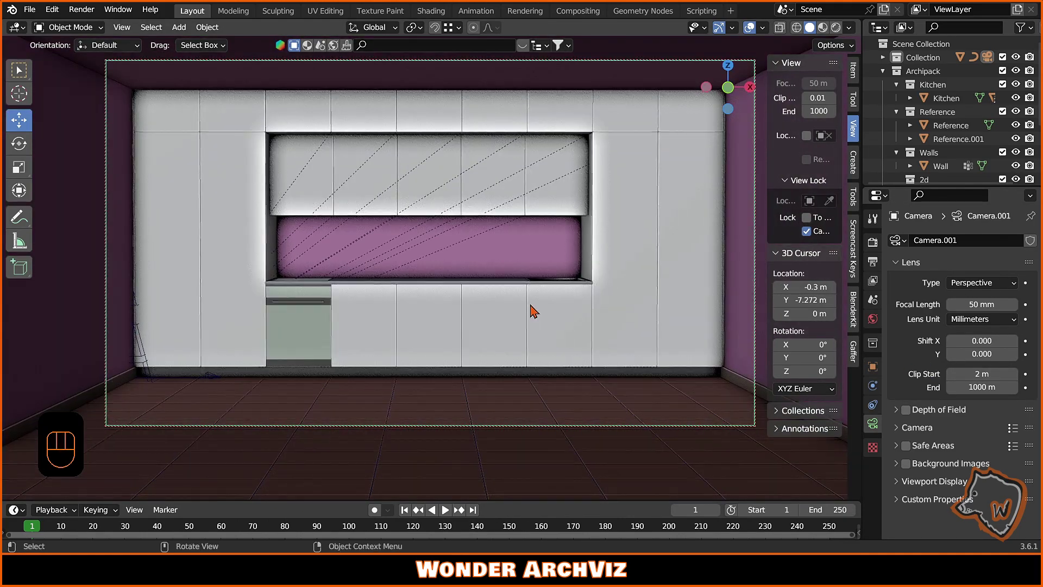
pyautogui.write('3')
pyautogui.press('Return')
pyautogui.keyDown('ctrl'); pyautogui.moveTo(429, 300); pyautogui.dragTo(439, 312, button='middle'); pyautogui.keyUp('ctrl')
pyautogui.moveTo(766, 120); pyautogui.dragTo(754, 120)
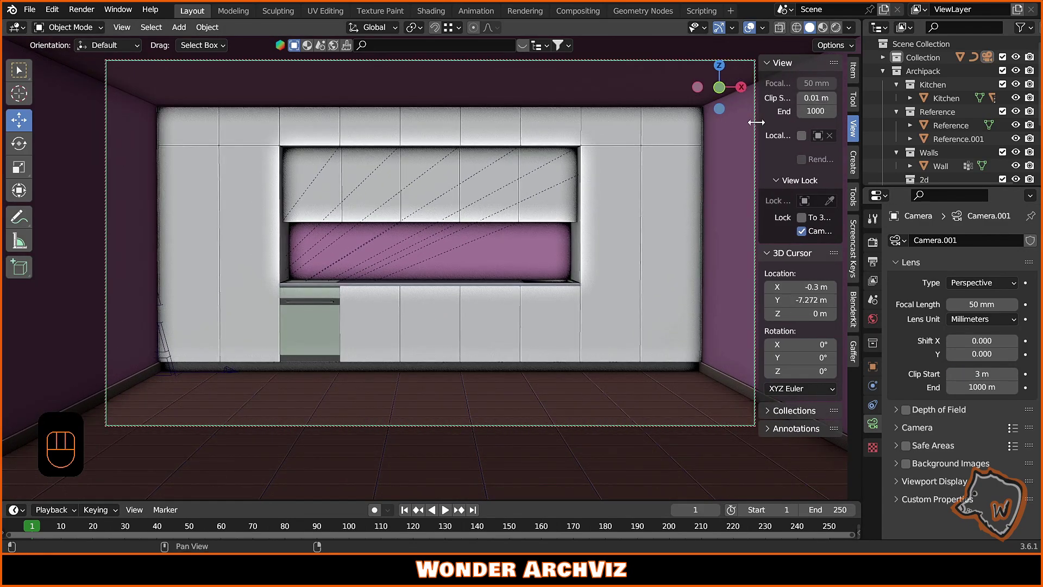
pyautogui.keyDown('ctrl'); pyautogui.moveTo(756, 122); pyautogui.dragTo(633, 256, button='middle'); pyautogui.keyUp('ctrl')
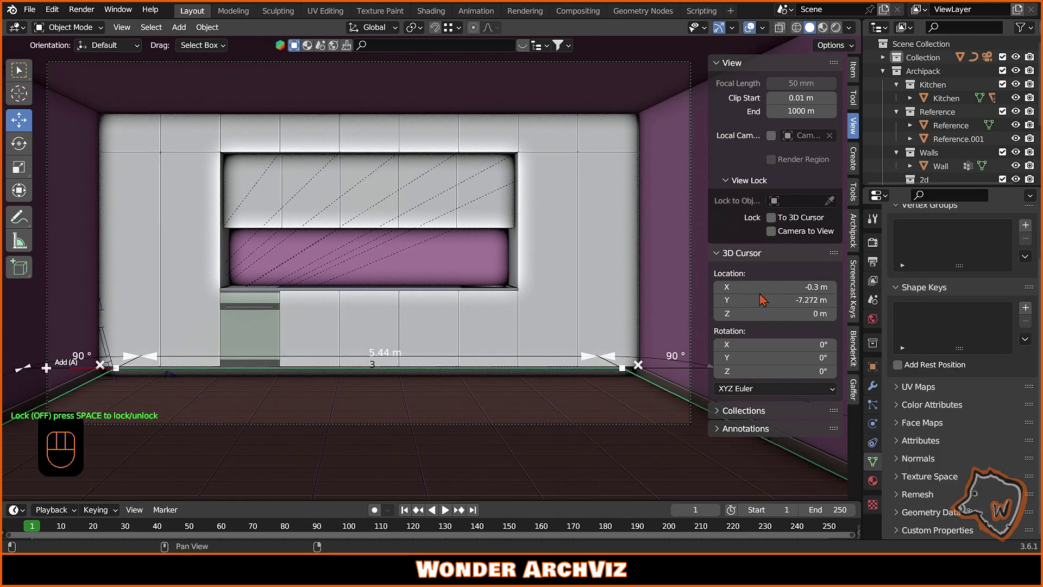
# Pick an Archipack window preset to start drawing a window on the side wall
pyautogui.click(854, 231)
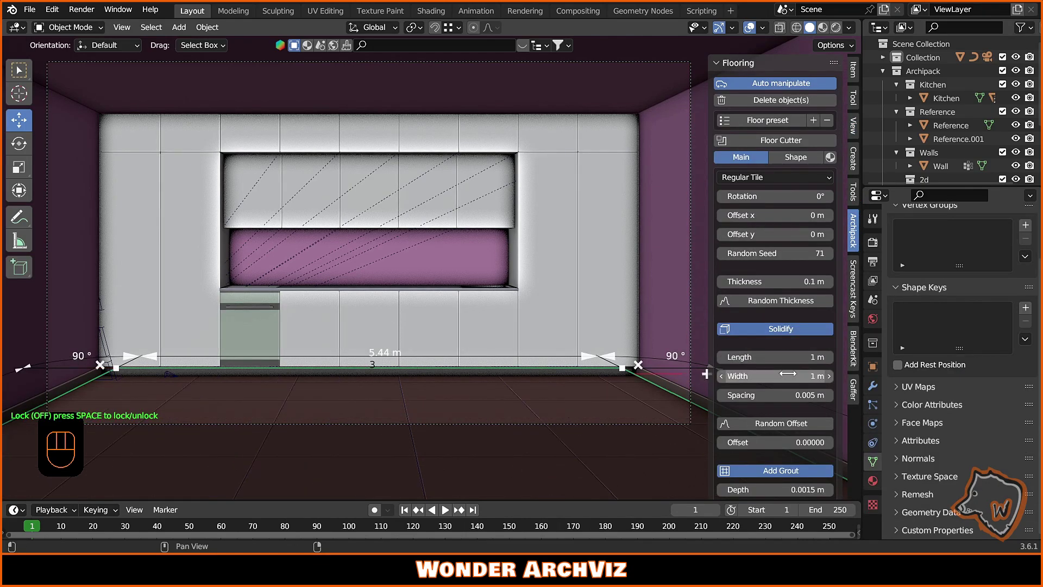
pyautogui.click(856, 162)
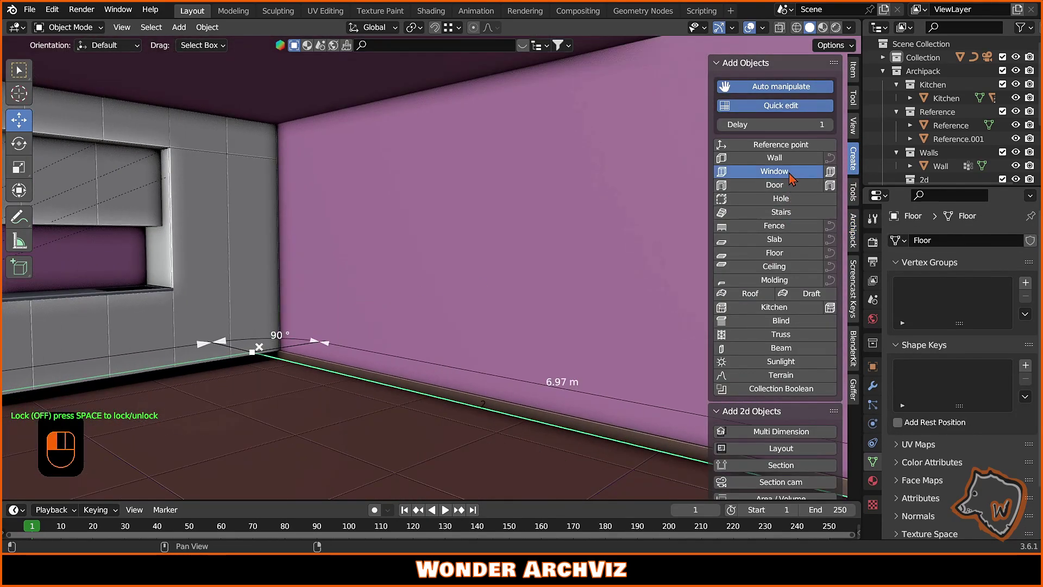
pyautogui.click(792, 177)
pyautogui.click(378, 223)
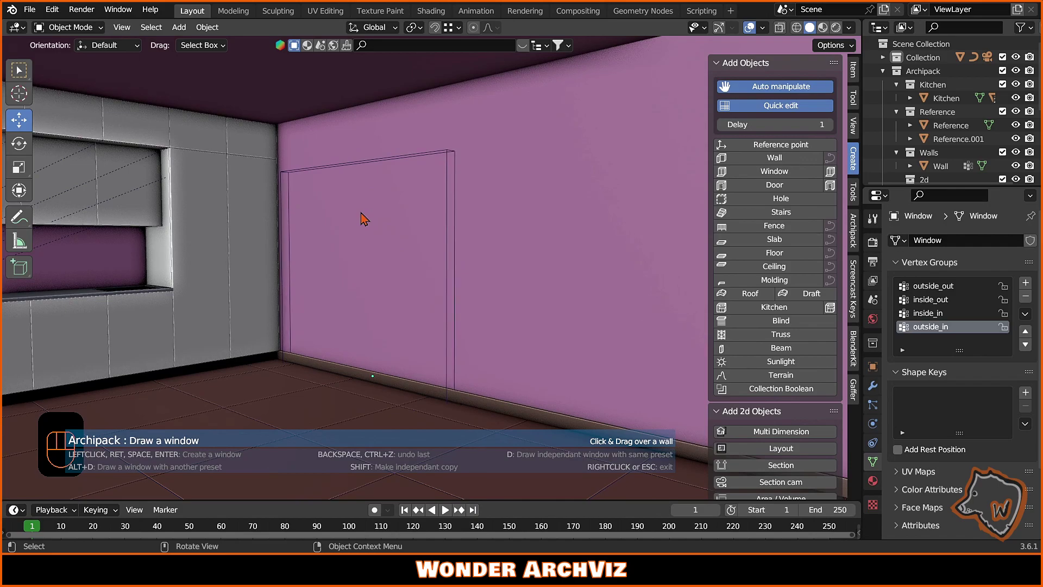
# Place the three-panel sliding window in the side wall and delete the floor molding
pyautogui.click(363, 218)
pyautogui.press('Escape')
pyautogui.click(435, 380)
pyautogui.scroll(5, 335, 369)
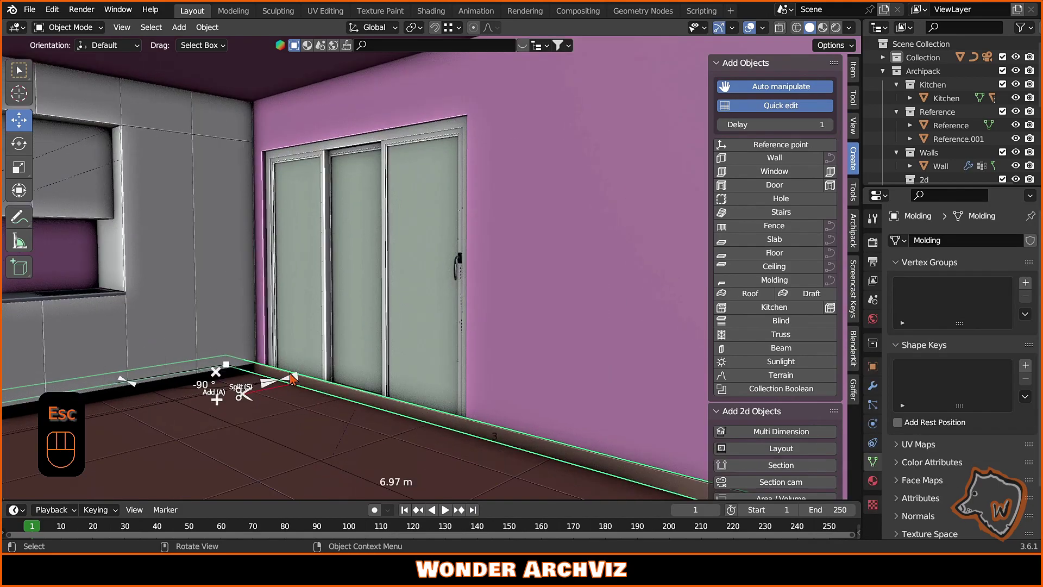
pyautogui.keyDown('shift'); pyautogui.moveTo(336, 369); pyautogui.dragTo(292, 352, button='middle'); pyautogui.keyUp('shift')
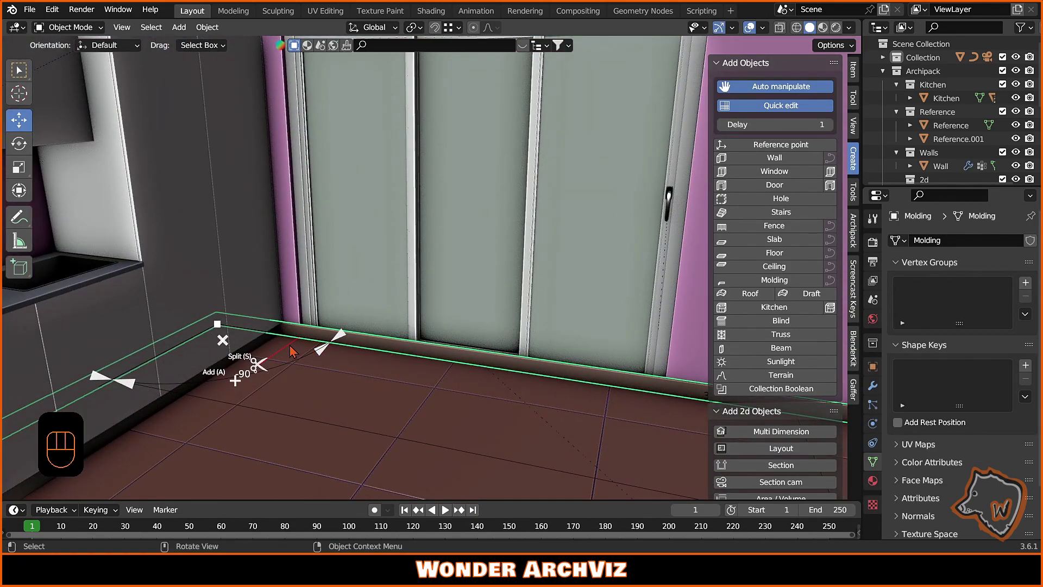
pyautogui.click(521, 363)
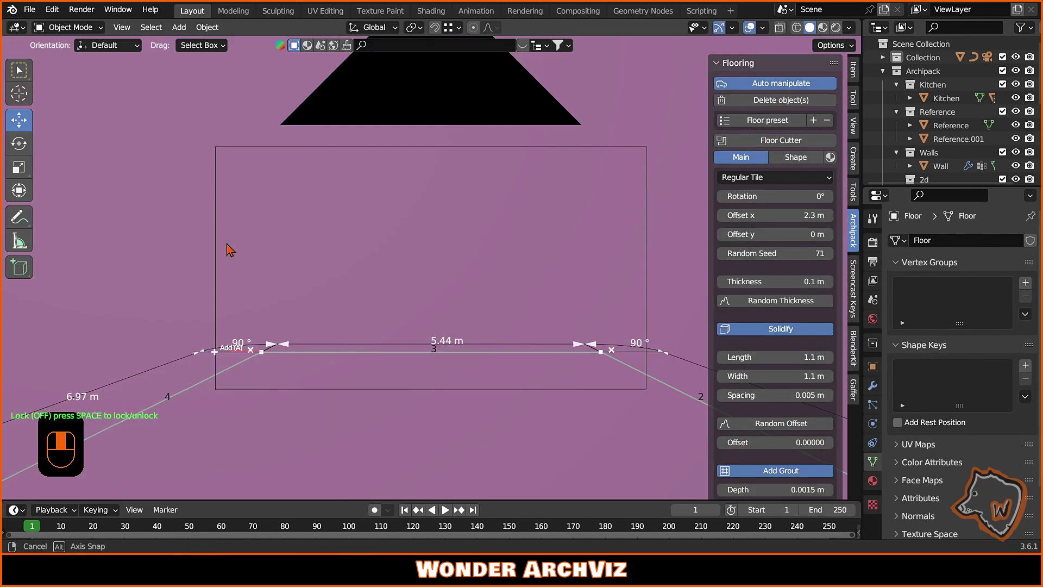
# Switch to Cycles GPU rendering with viewport denoising and Rendered shading
pyautogui.moveTo(226, 250); pyautogui.dragTo(271, 270, button='middle')
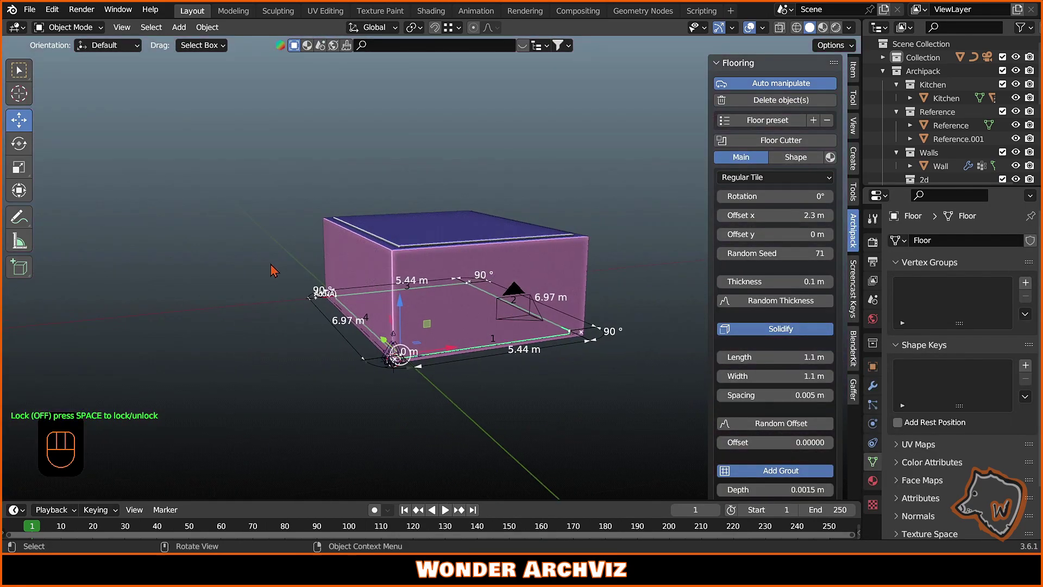
pyautogui.click(872, 242)
pyautogui.click(975, 241)
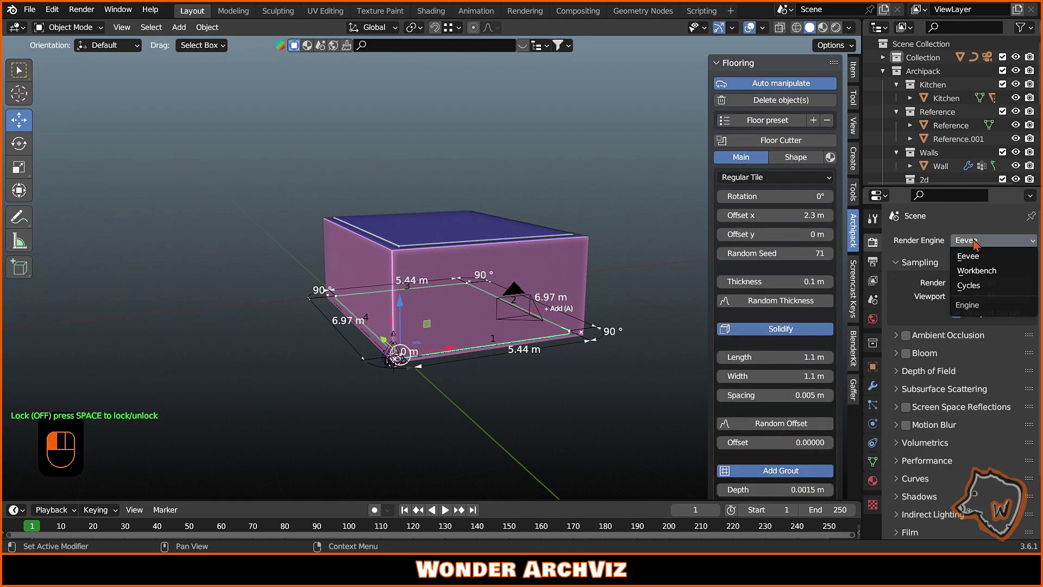
pyautogui.click(975, 286)
pyautogui.click(976, 274)
pyautogui.click(915, 399)
pyautogui.scroll(-3, 921, 400)
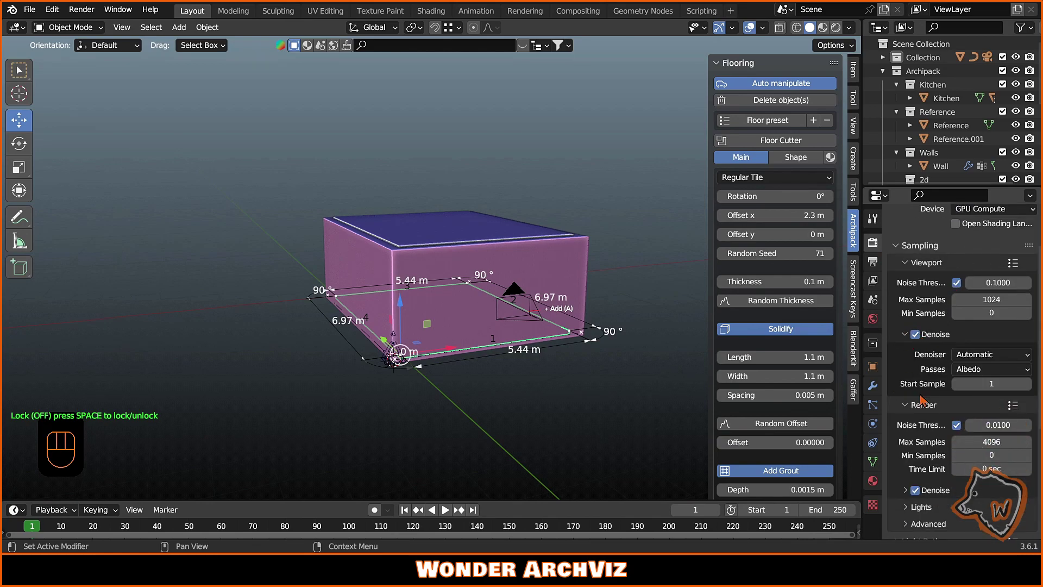
pyautogui.click(836, 27)
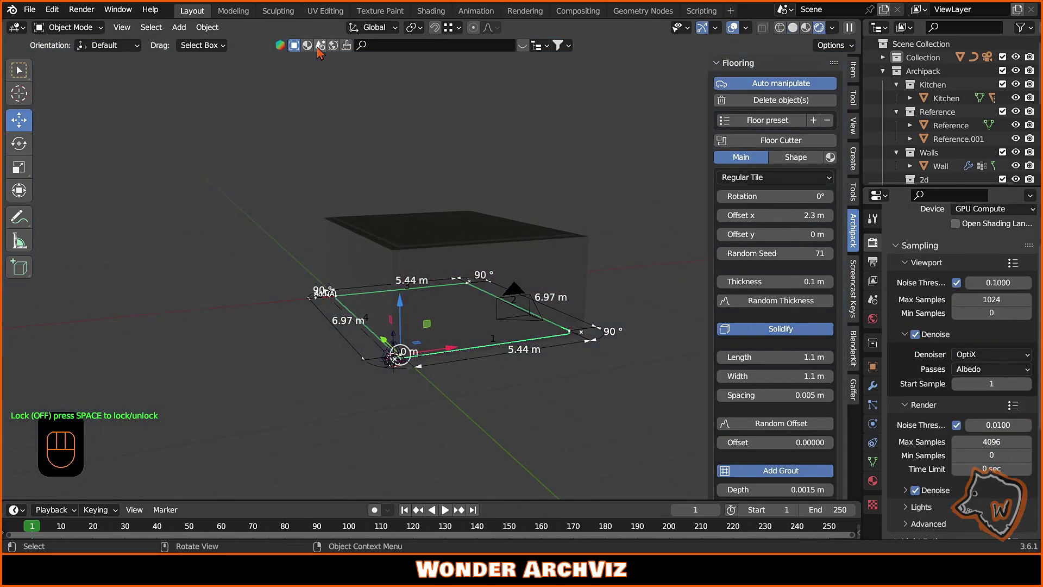
# Apply the Scythian Tombs 2 HDRI and a Marble 9 material to the floor
pyautogui.click(537, 50)
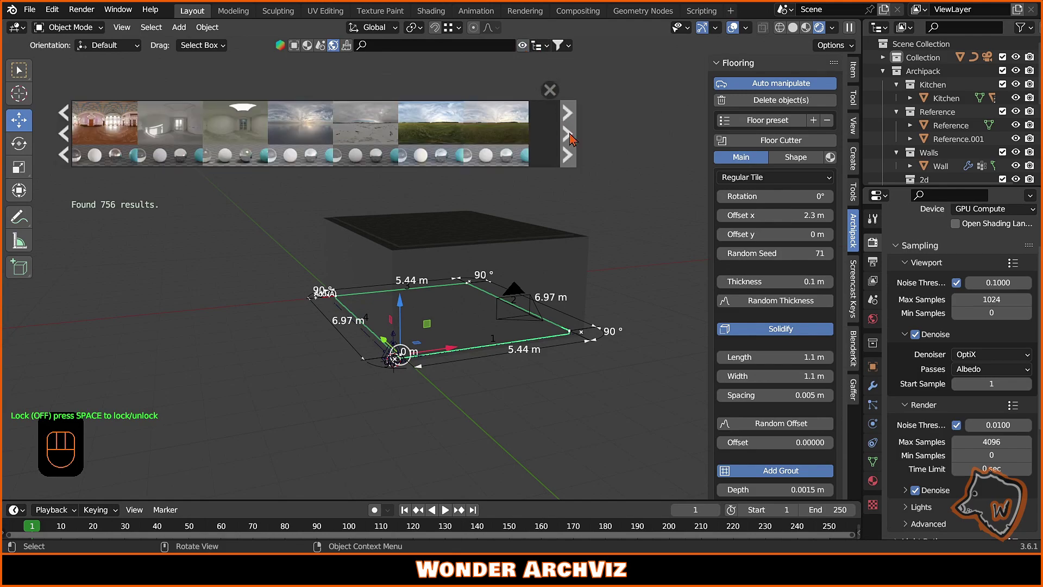
pyautogui.moveTo(431, 122); pyautogui.dragTo(197, 321)
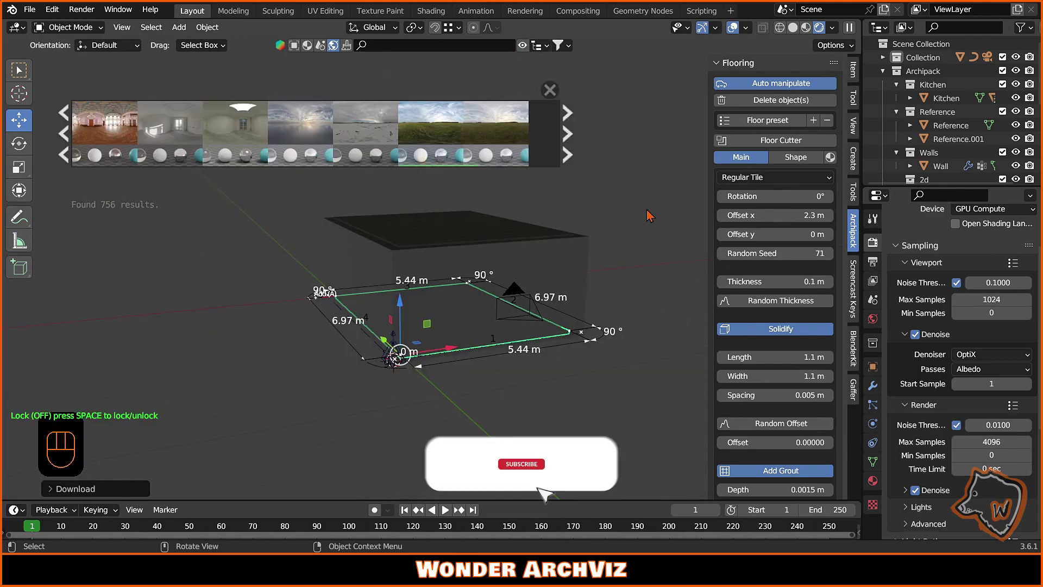
pyautogui.press('KP_0')
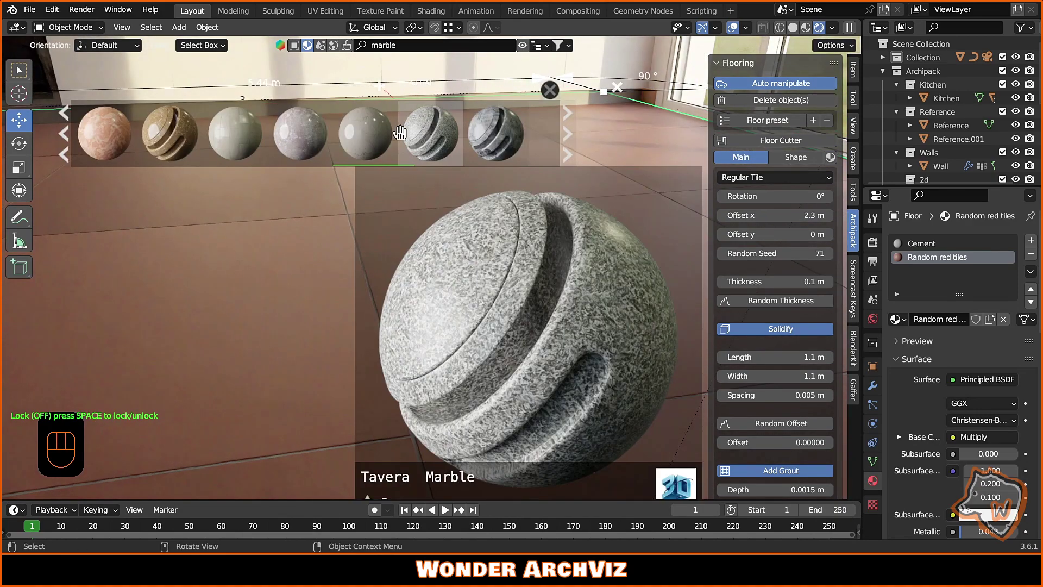
pyautogui.moveTo(365, 133)
pyautogui.mouseDown()
pyautogui.moveTo(461, 309)
pyautogui.moveTo(505, 352)
pyautogui.mouseUp()
pyautogui.press('KP_0')
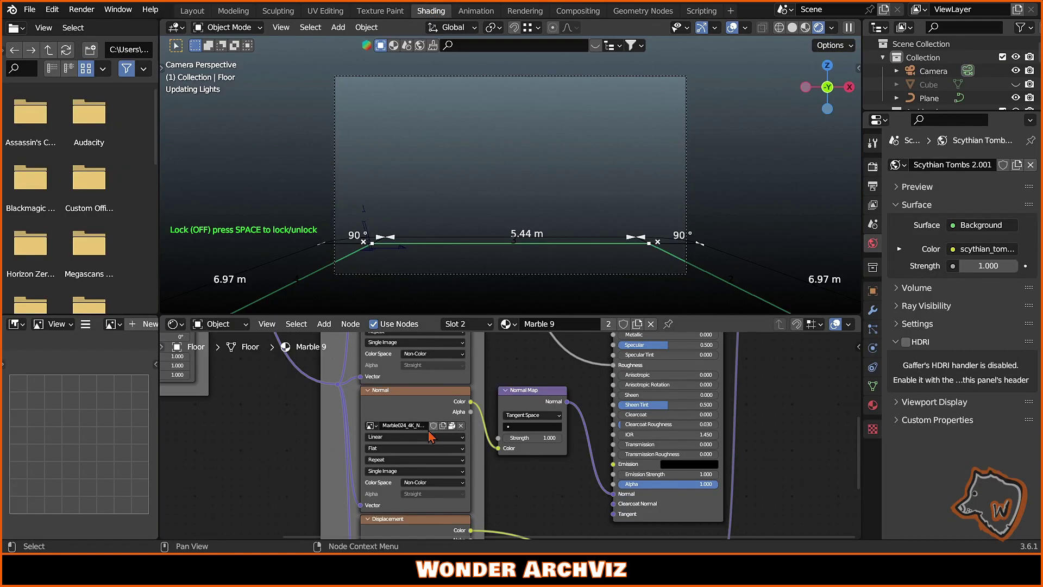
# Show the World HDRI nodes and set the Mapping node's Z rotation to 300°
pyautogui.click(220, 324)
pyautogui.click(222, 352)
pyautogui.scroll(3, 397, 494)
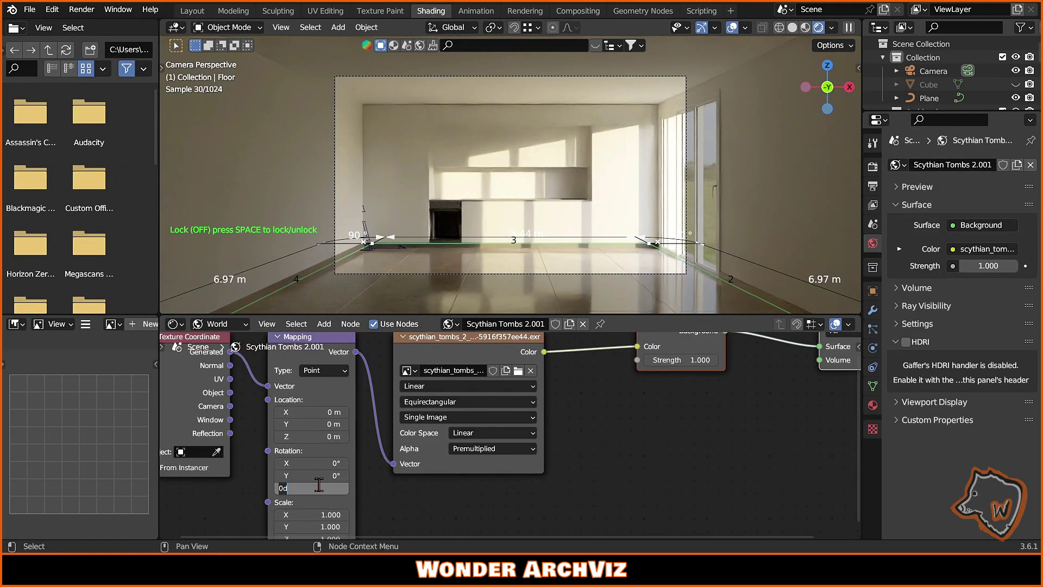
pyautogui.moveTo(312, 487); pyautogui.dragTo(389, 376, button='middle')
pyautogui.click(390, 376)
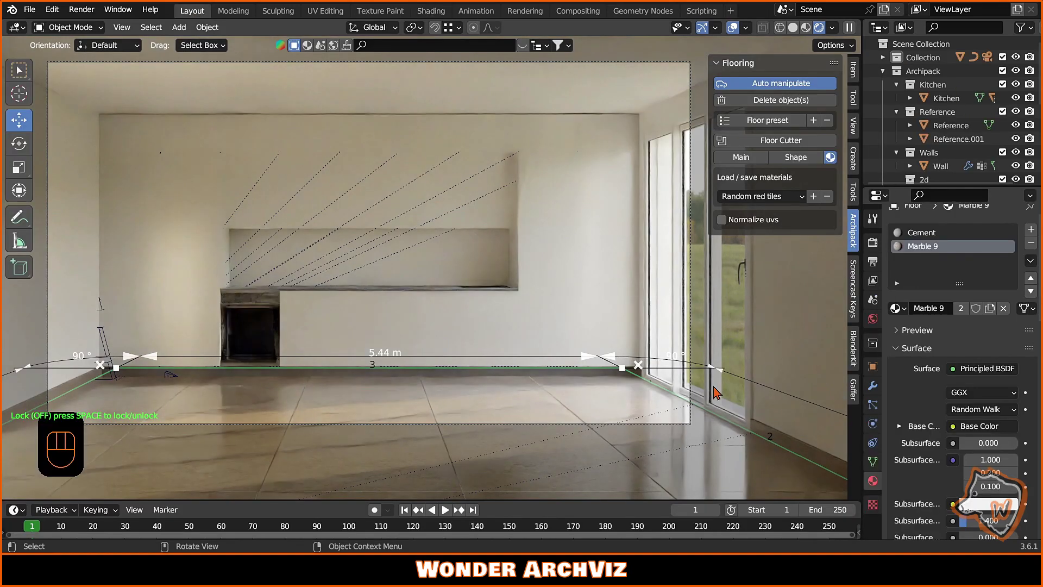
# Confirm the window's new height and move the floor molding back along the walls
pyautogui.click(793, 116)
pyautogui.press('Return')
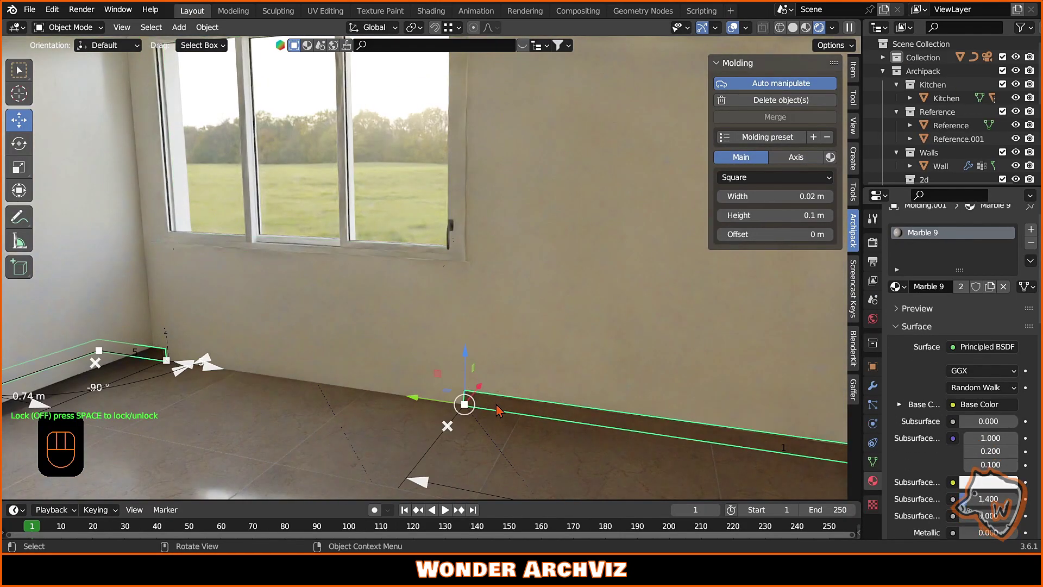
pyautogui.moveTo(461, 400); pyautogui.dragTo(135, 357)
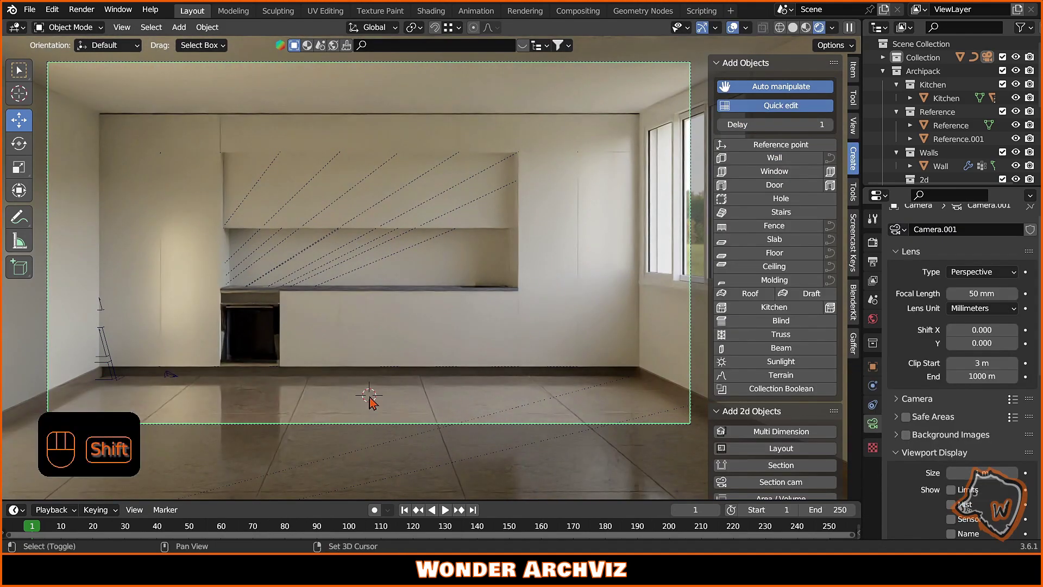
# Add a test cube, give it a wood material, then apply a material found by searching BLACK
pyautogui.hotkey('shift', 'a')
pyautogui.click(421, 293)
pyautogui.moveTo(477, 309); pyautogui.dragTo(309, 52, button='middle')
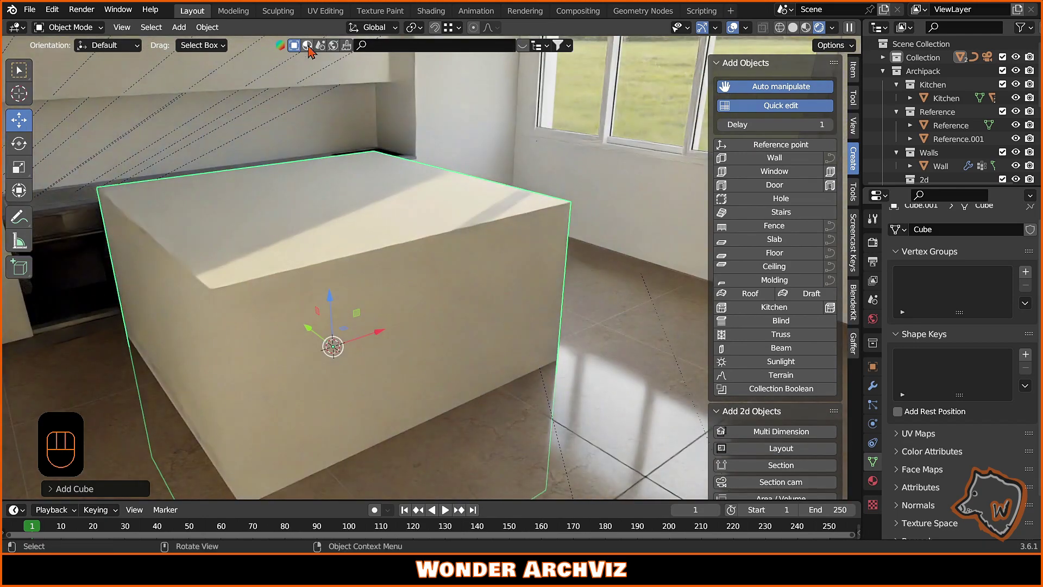
pyautogui.click(308, 46)
pyautogui.click(451, 45)
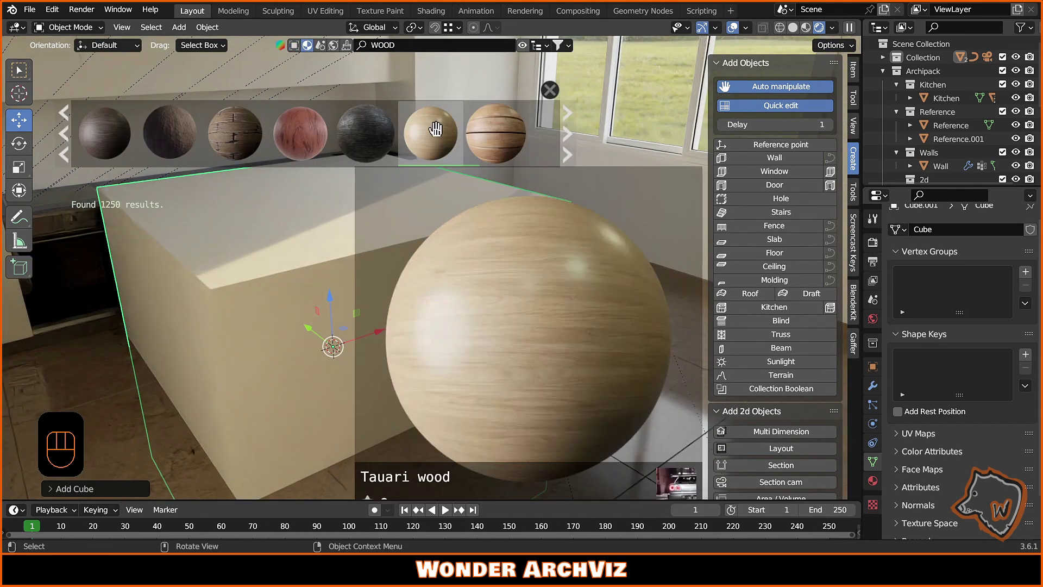
pyautogui.moveTo(430, 133); pyautogui.dragTo(334, 289)
pyautogui.write('BL')
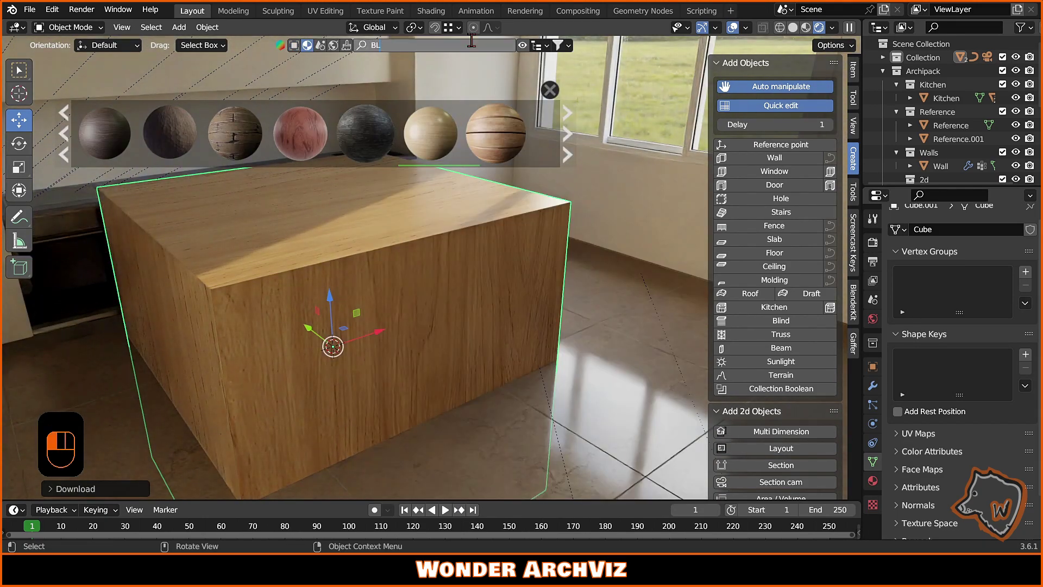
pyautogui.write('ACK')
pyautogui.press('Return')
pyautogui.moveTo(234, 133); pyautogui.dragTo(333, 239)
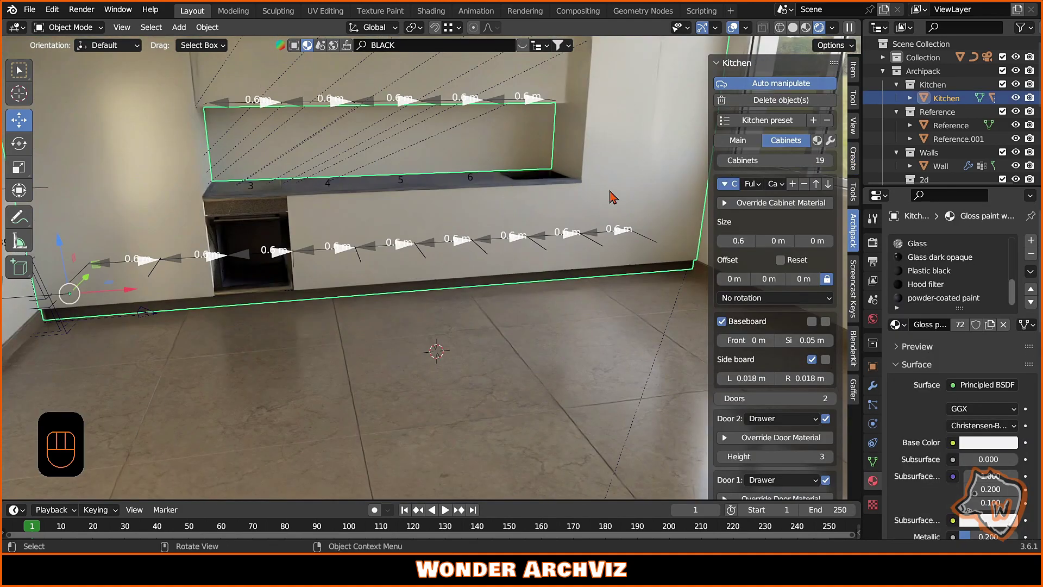
# Add Tauari wood and Plastic black material slots to the kitchen
pyautogui.scroll(2, 923, 267)
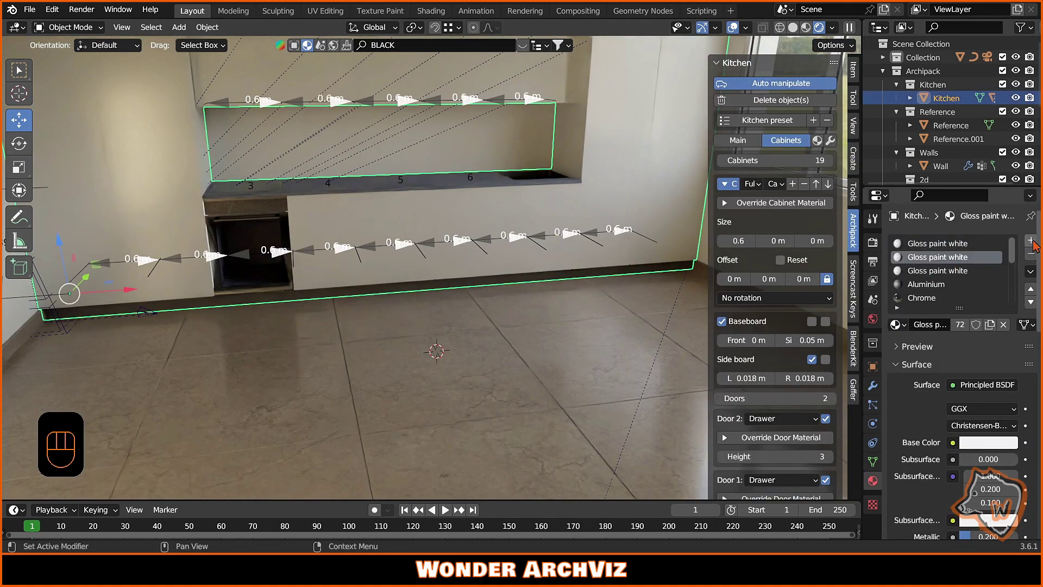
pyautogui.click(1030, 240)
pyautogui.click(896, 324)
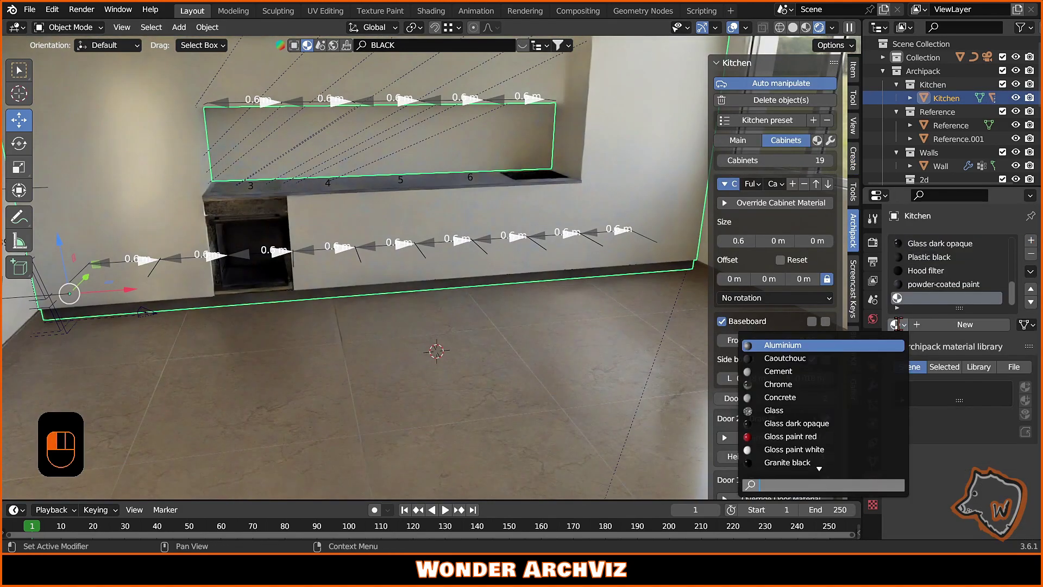
pyautogui.scroll(-5, 823, 437)
pyautogui.click(793, 423)
pyautogui.click(1031, 240)
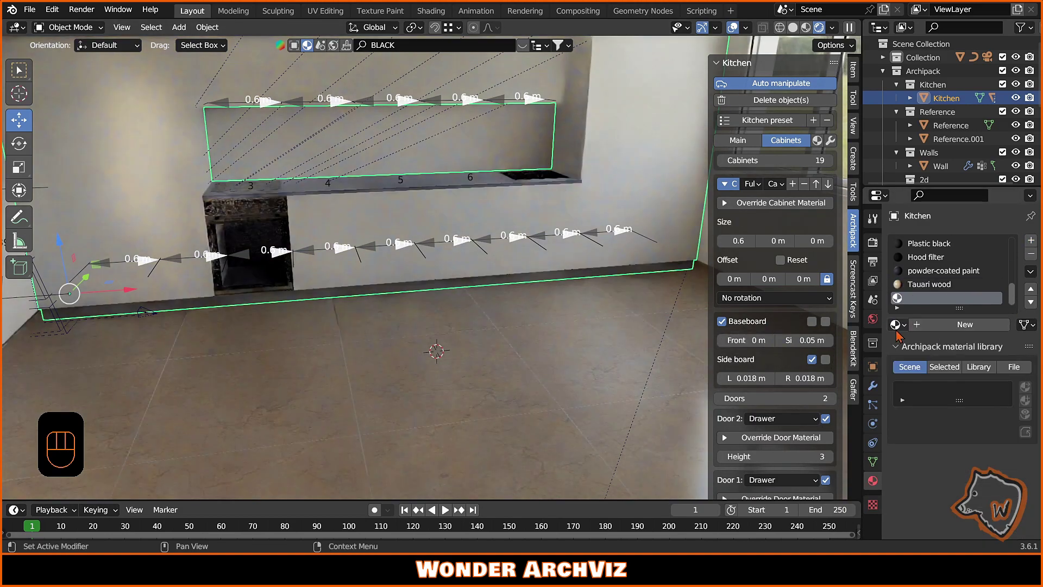
pyautogui.click(896, 324)
pyautogui.write('plas')
pyautogui.click(793, 355)
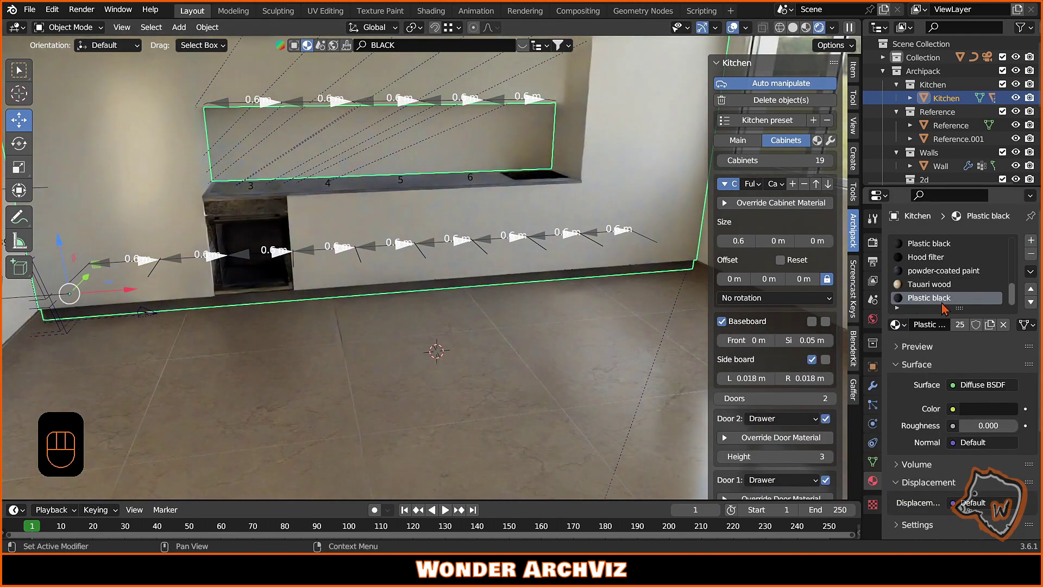
# Set the cabinet outside material to Tauari wood
pyautogui.click(817, 140)
pyautogui.click(780, 260)
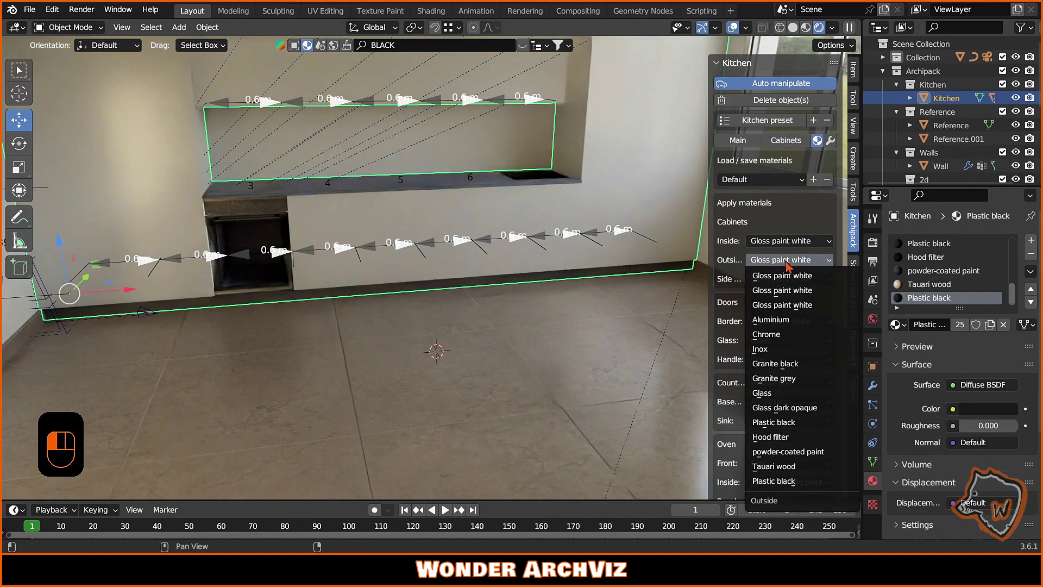
pyautogui.click(789, 467)
pyautogui.scroll(-5, 771, 299)
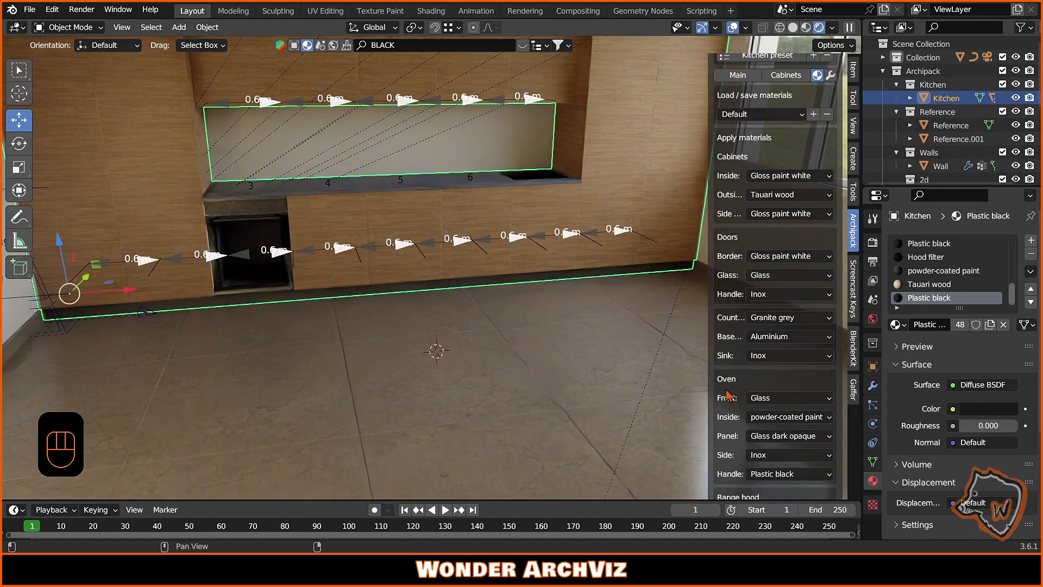
pyautogui.scroll(3, 449, 281)
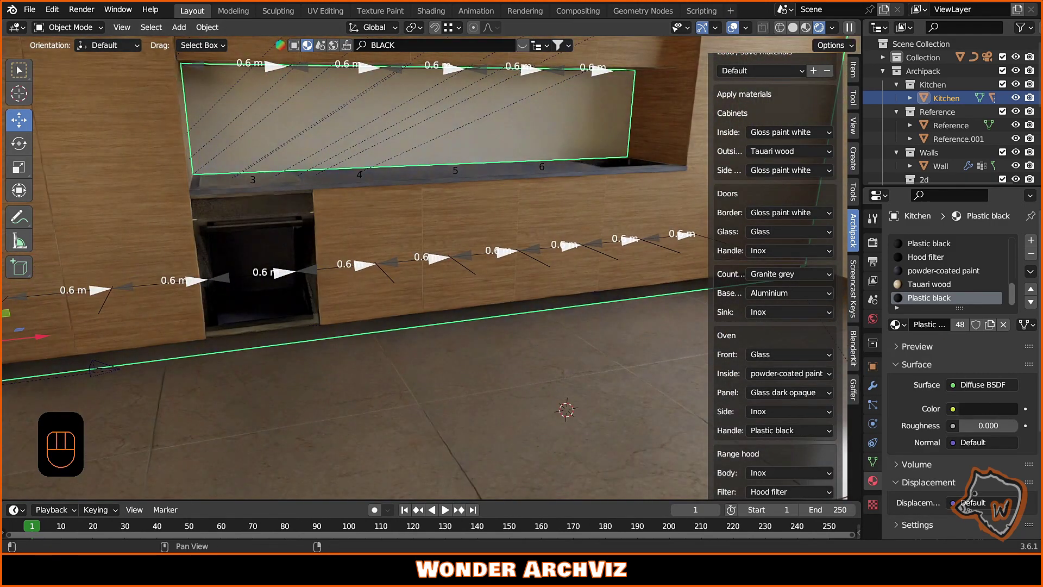
pyautogui.keyDown('shift'); pyautogui.moveTo(448, 280); pyautogui.dragTo(251, 292, button='middle'); pyautogui.keyUp('shift')
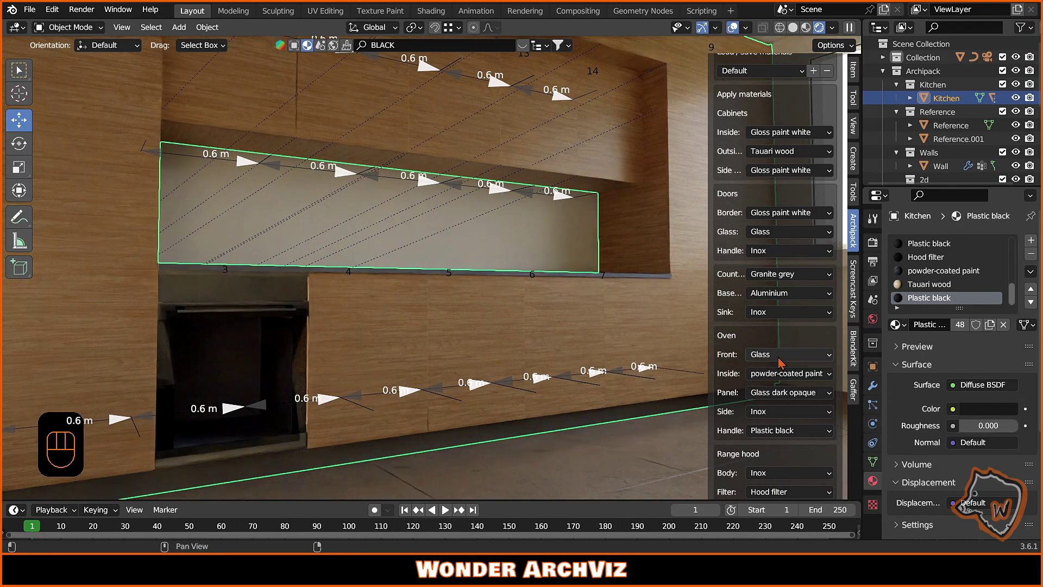
# Make the oven sides and cabinet base Plastic black, and the oven front Glass dark opaque
pyautogui.click(781, 419)
pyautogui.click(782, 245)
pyautogui.moveTo(489, 304); pyautogui.dragTo(451, 309, button='middle')
pyautogui.click(788, 354)
pyautogui.click(782, 210)
pyautogui.moveTo(489, 353); pyautogui.dragTo(498, 400, button='middle')
pyautogui.click(787, 292)
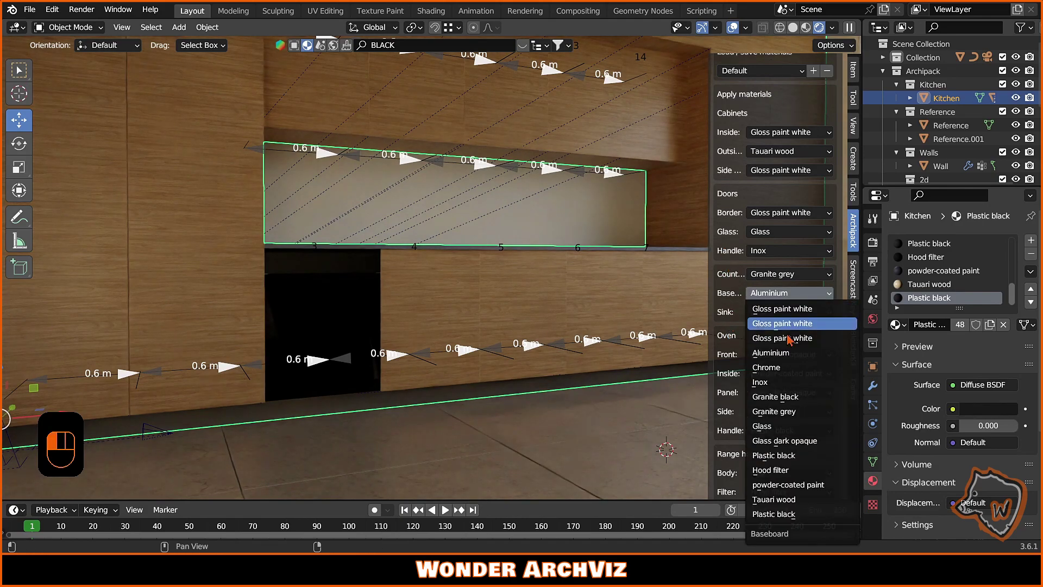
pyautogui.click(787, 510)
pyautogui.moveTo(449, 426); pyautogui.dragTo(679, 353, button='middle')
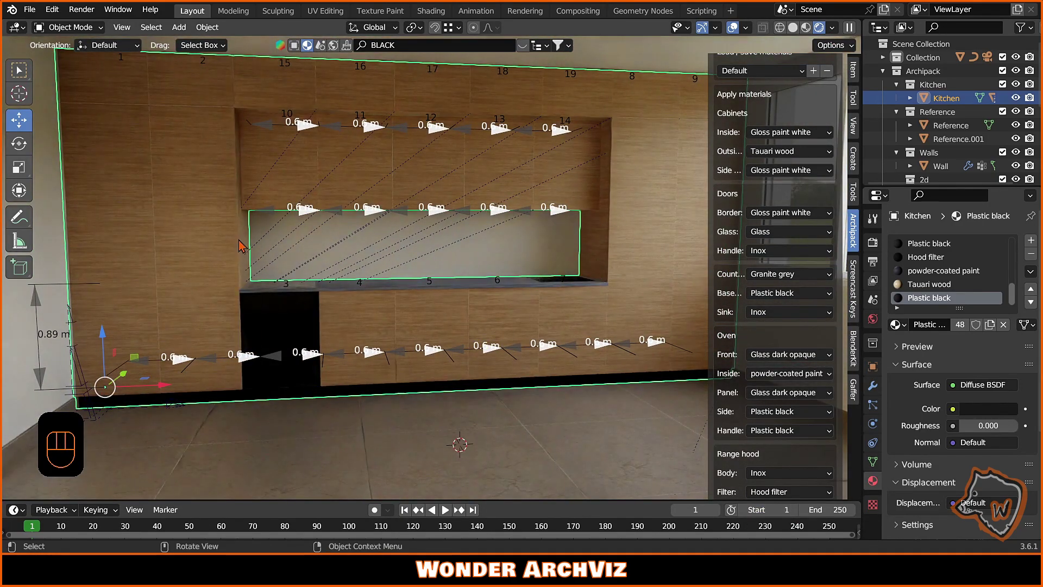
# Add a Marble material slot and begin choosing the countertop material
pyautogui.click(1030, 240)
pyautogui.click(897, 325)
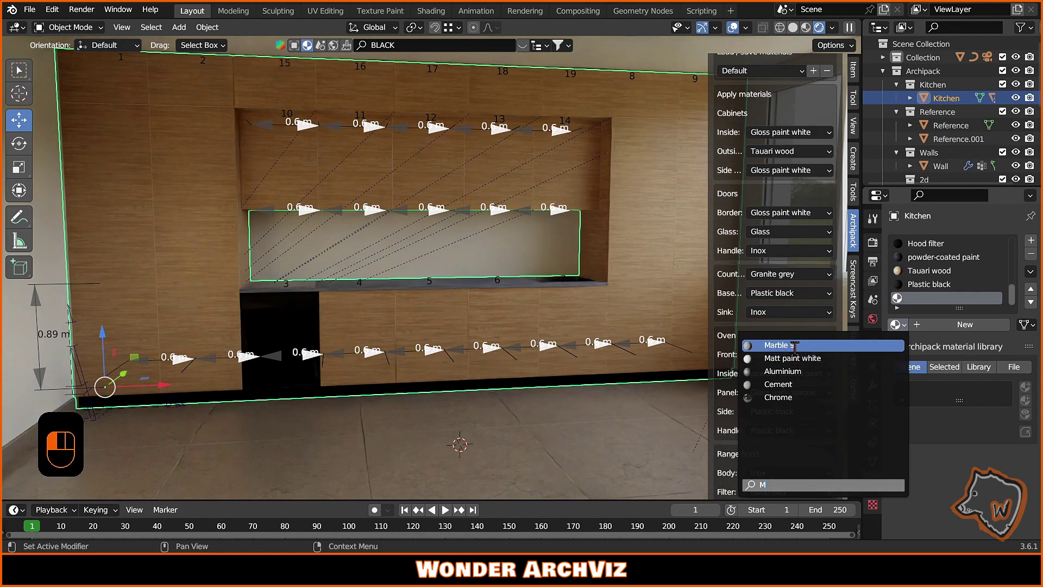
pyautogui.click(794, 345)
pyautogui.click(787, 274)
# Give the countertop the Marble 9 material and view its nodes with a rendered preview
pyautogui.click(777, 505)
pyautogui.click(430, 10)
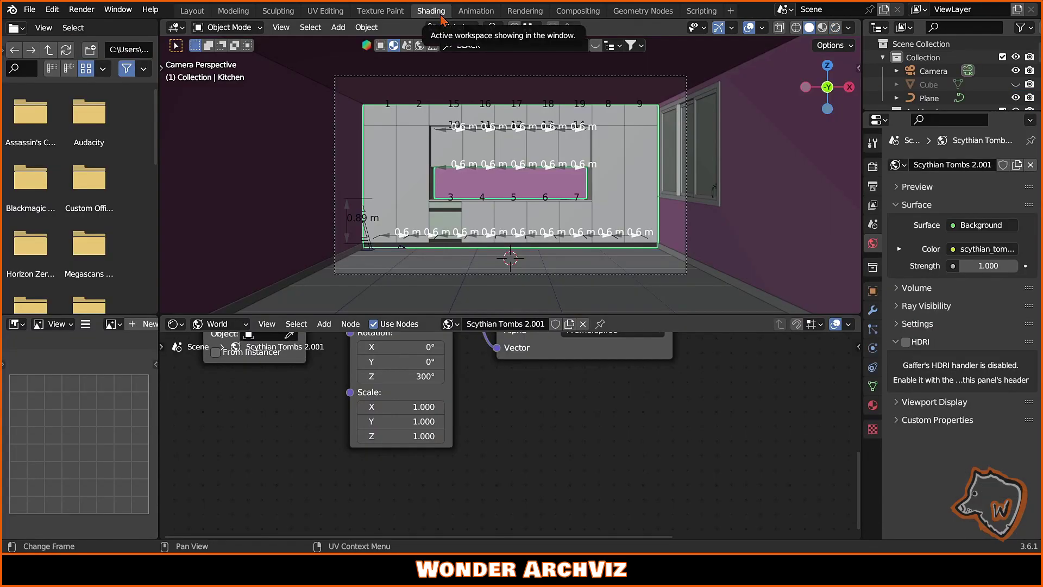
pyautogui.click(222, 339)
pyautogui.click(873, 404)
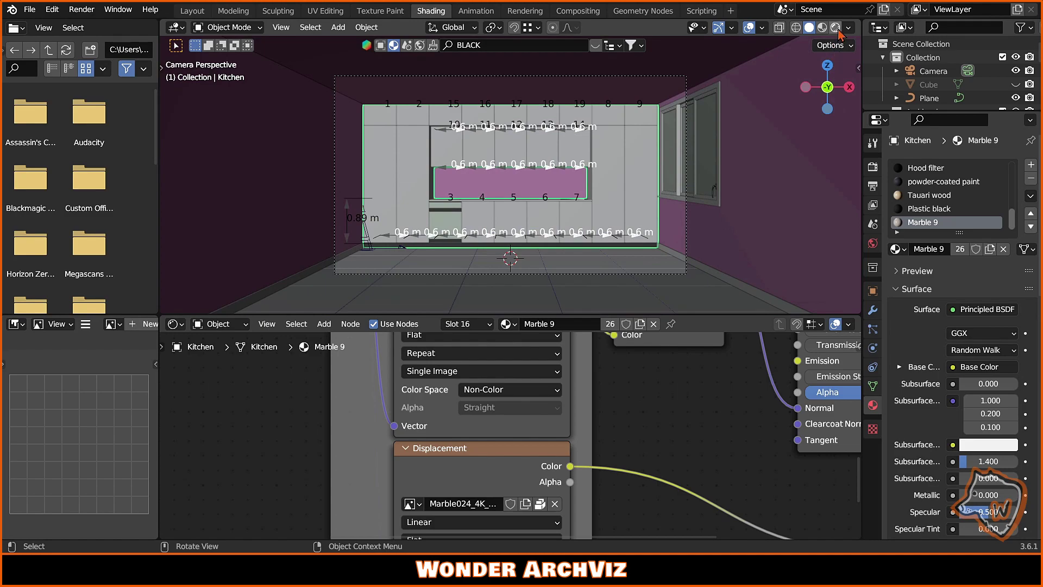
pyautogui.click(836, 28)
pyautogui.scroll(-4, 250, 432)
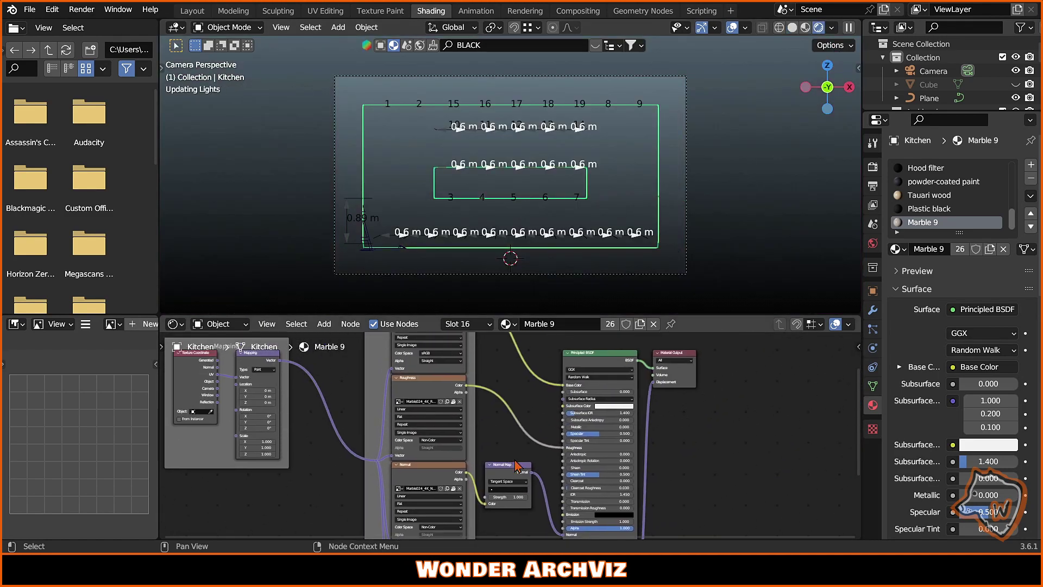
pyautogui.scroll(5, 544, 479)
# Insert a Hue/Saturation/Value node into Marble 9's Base Color with saturation 0.5 and value 3
pyautogui.click(324, 323)
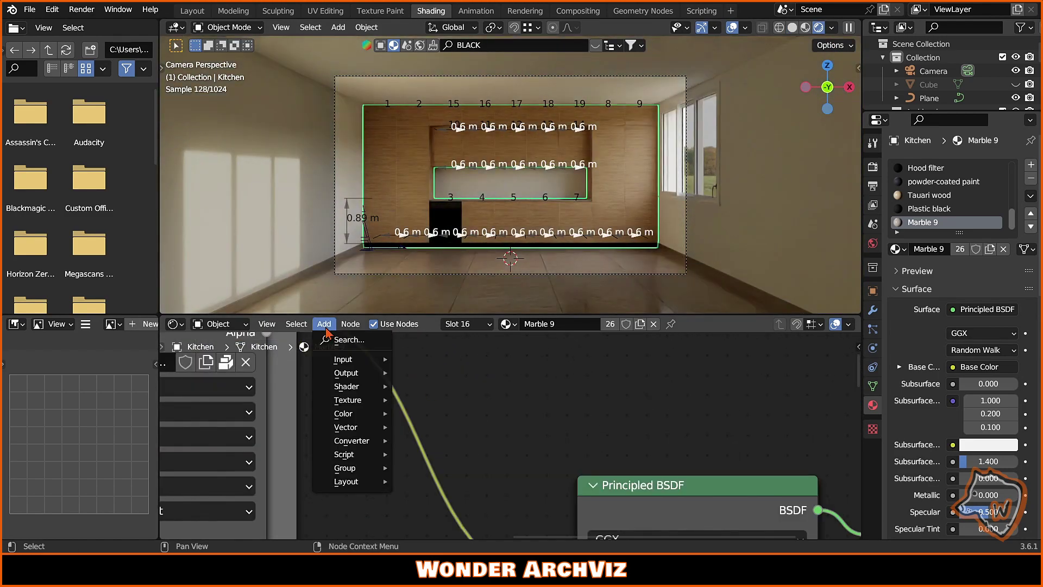
pyautogui.moveTo(371, 418)
pyautogui.click(450, 439)
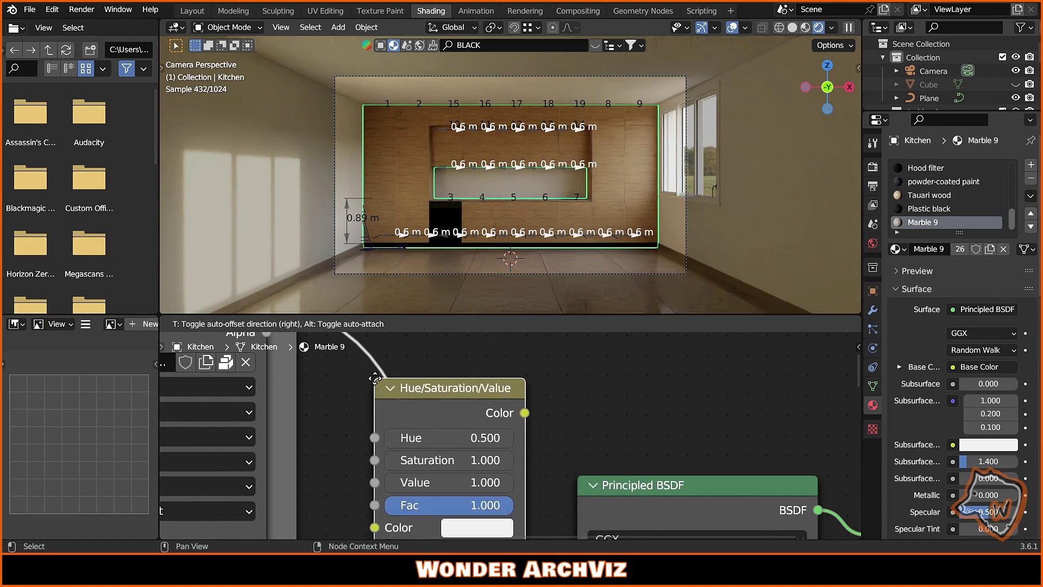
pyautogui.click(424, 437)
pyautogui.write('5')
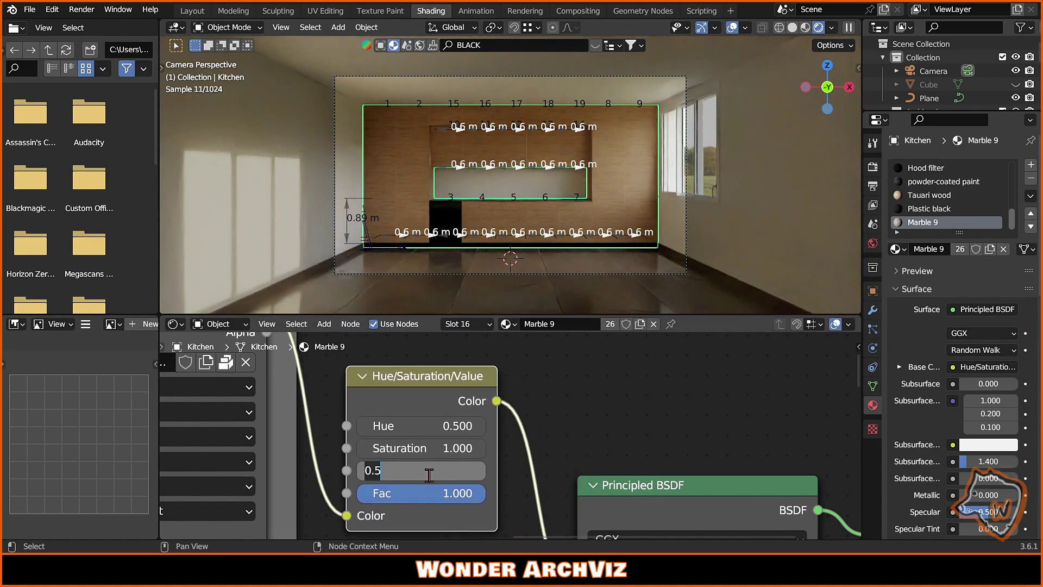
pyautogui.press('Return')
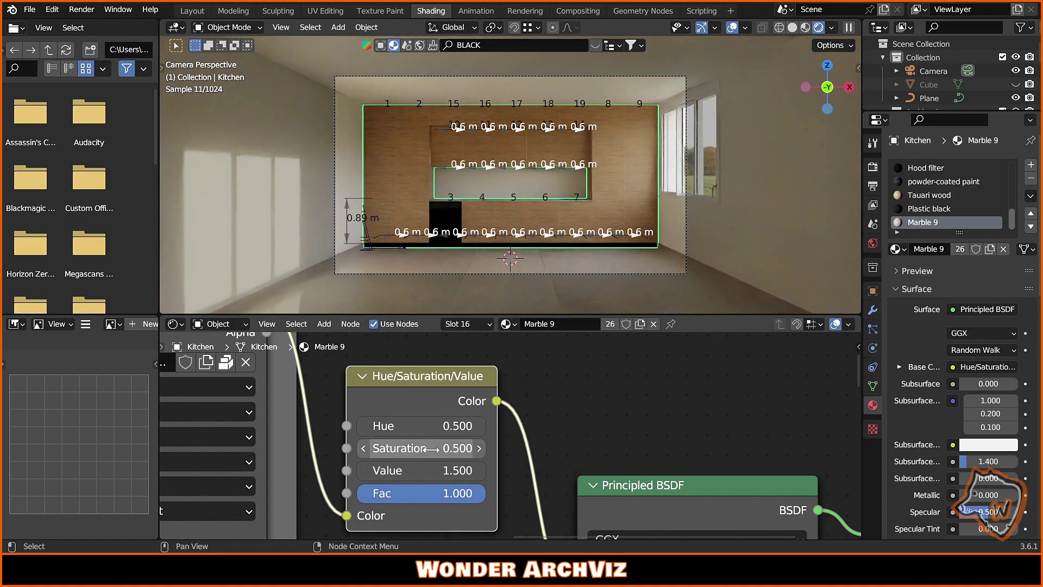
pyautogui.moveTo(423, 470); pyautogui.dragTo(433, 473)
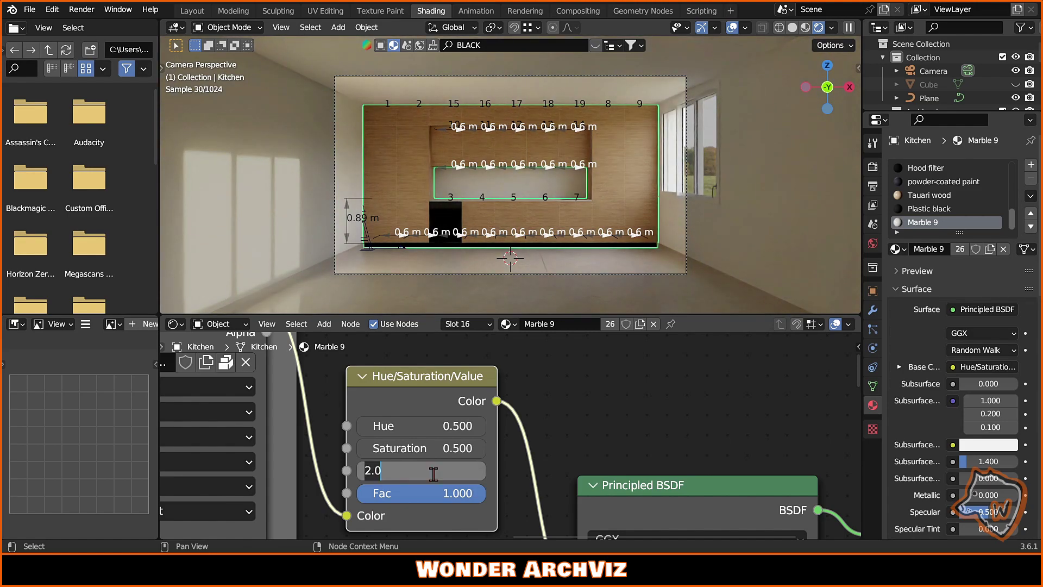
pyautogui.press('BackSpace')
pyautogui.press('BackSpace')
pyautogui.press('BackSpace')
pyautogui.write('3')
pyautogui.press('Return')
# Back in Layout, add a cube and place it as a thin panel on the backsplash wall
pyautogui.click(196, 15)
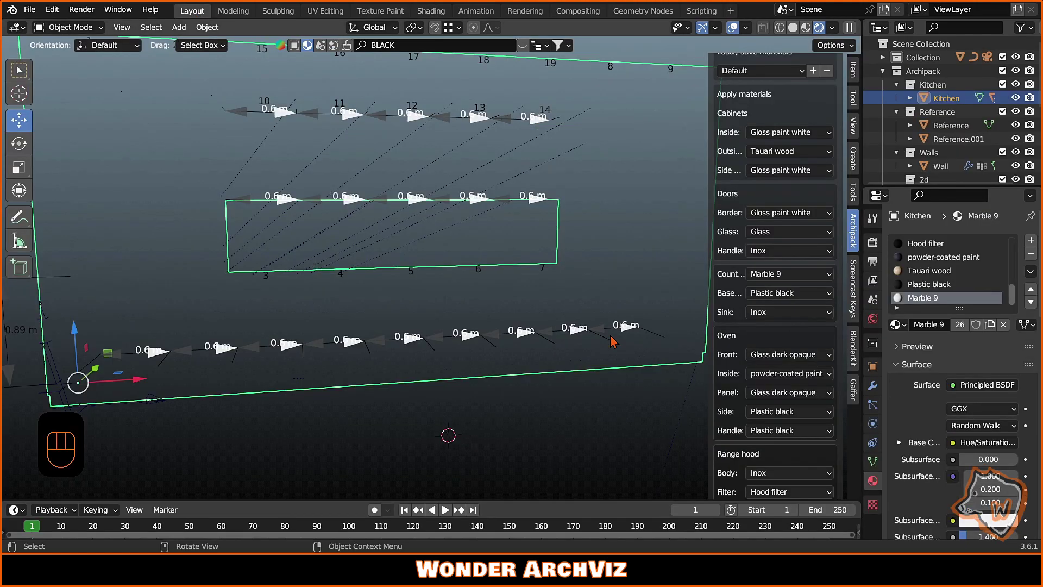
pyautogui.hotkey('shift', 'a')
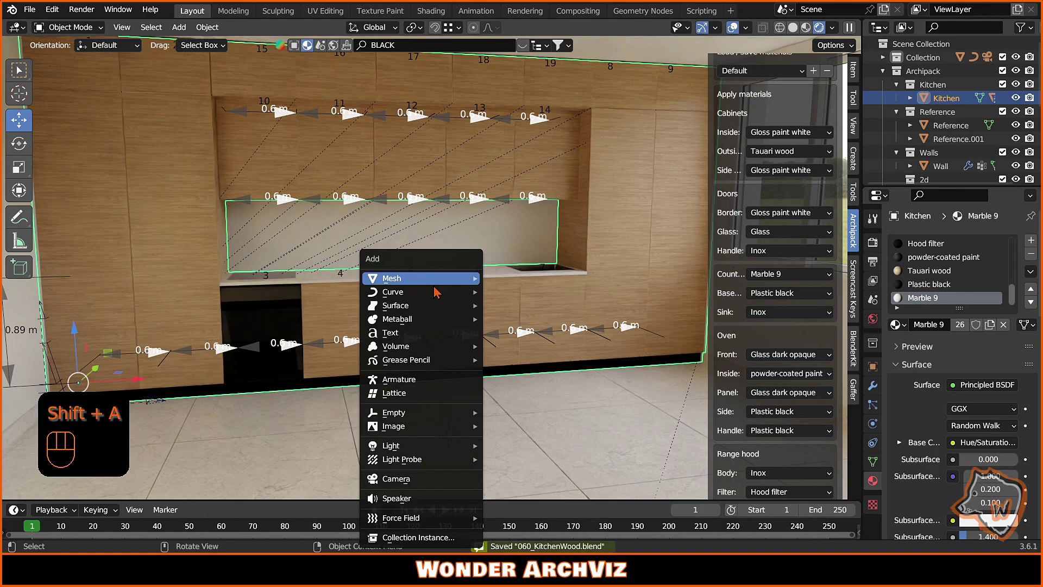
pyautogui.moveTo(413, 279)
pyautogui.click(510, 295)
pyautogui.click(853, 70)
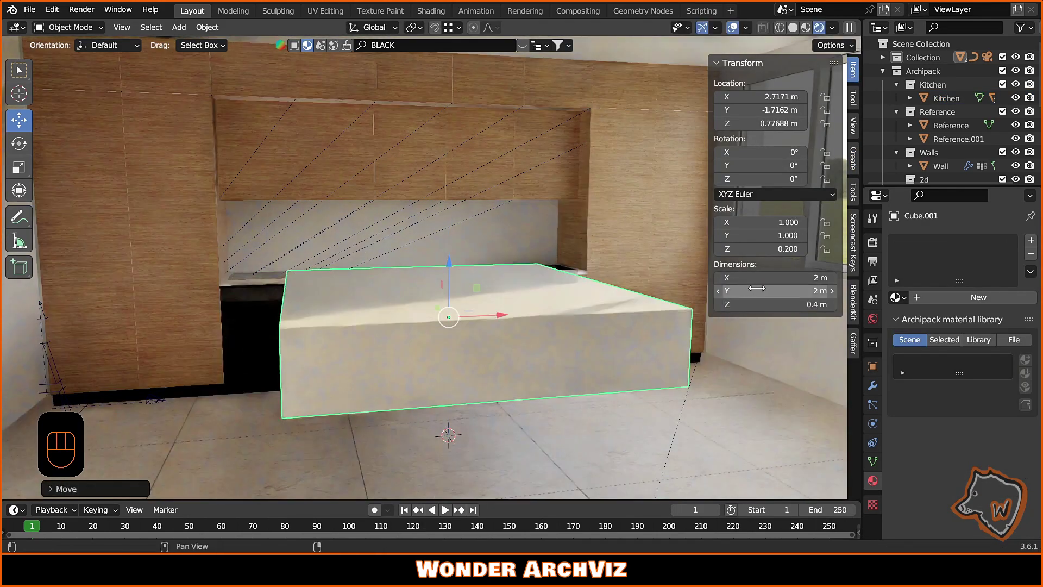
pyautogui.press('KP_0')
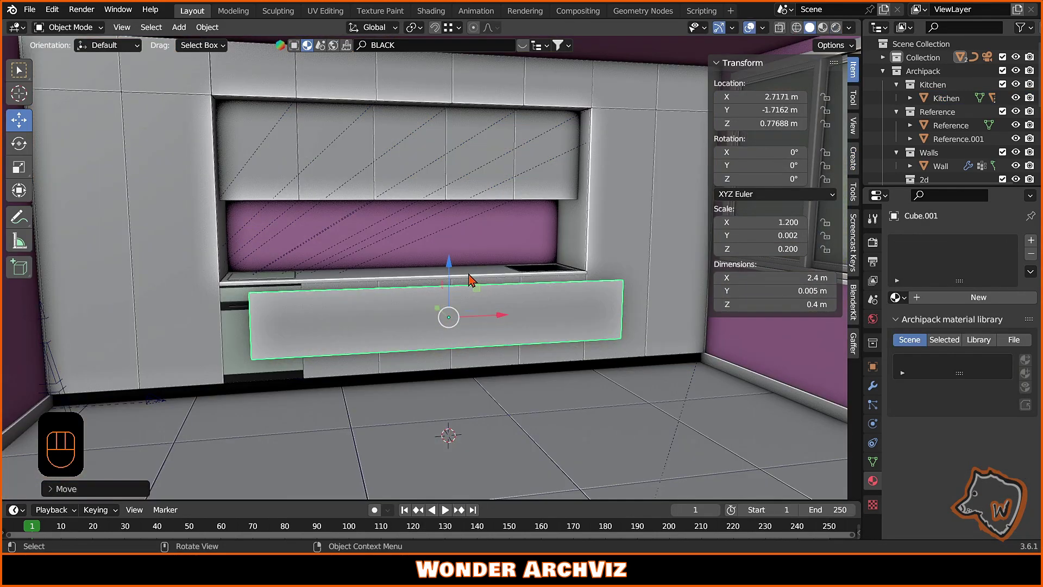
pyautogui.keyDown('shift'); pyautogui.moveTo(468, 280); pyautogui.dragTo(430, 270, button='middle'); pyautogui.keyUp('shift')
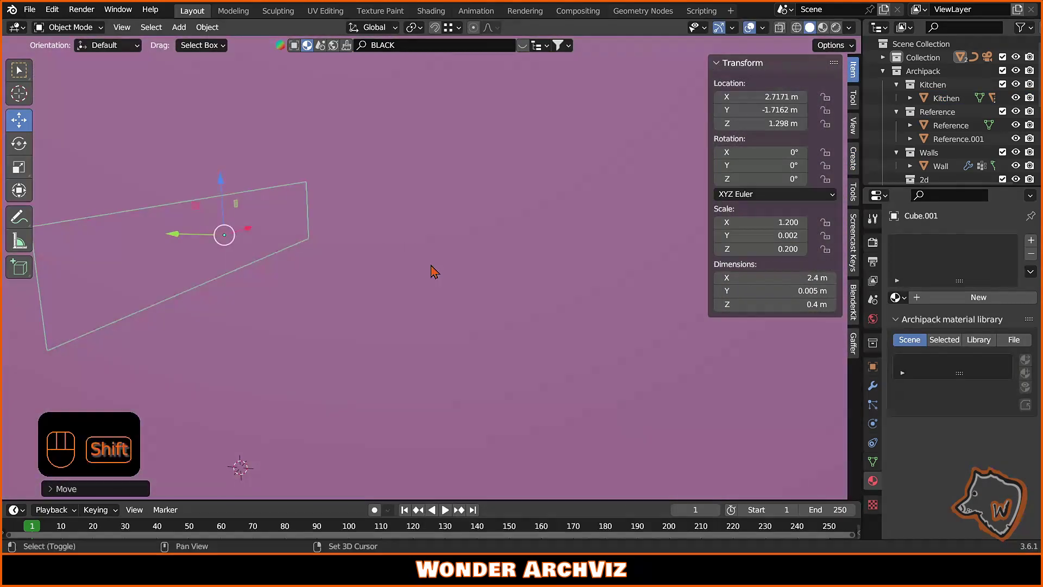
pyautogui.press('g')
pyautogui.keyDown('ctrl'); pyautogui.click(434, 275); pyautogui.keyUp('ctrl')
# Adjust the panel's mesh and apply its rotation and scale
pyautogui.press('Tab')
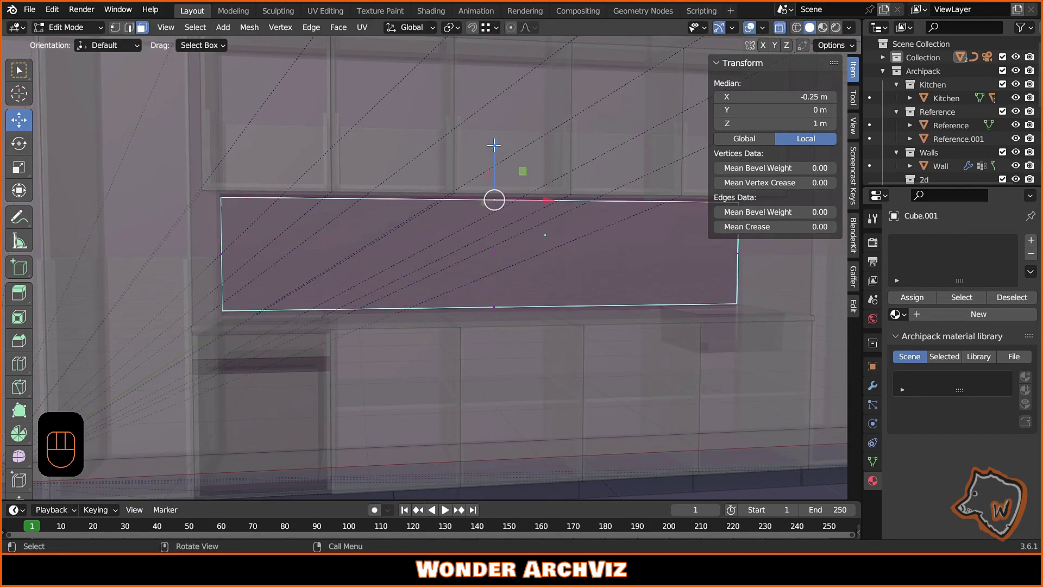
pyautogui.press('Tab')
pyautogui.scroll(2, 493, 293)
pyautogui.press('Tab')
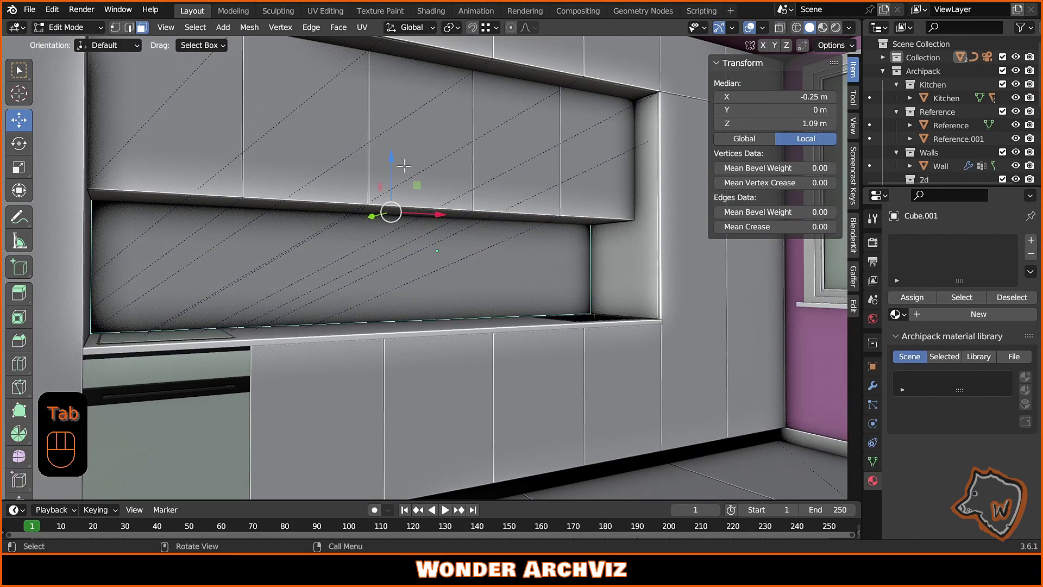
pyautogui.press('Tab')
pyautogui.hotkey('ctrl', 'a')
pyautogui.click(405, 338)
# Duplicate the panel, rotate it 90° about X, and fit it under the wall cabinets
pyautogui.hotkey('shift', 'd')
pyautogui.press('r')
pyautogui.press('x')
pyautogui.press('9')
pyautogui.press('0')
pyautogui.press('Return')
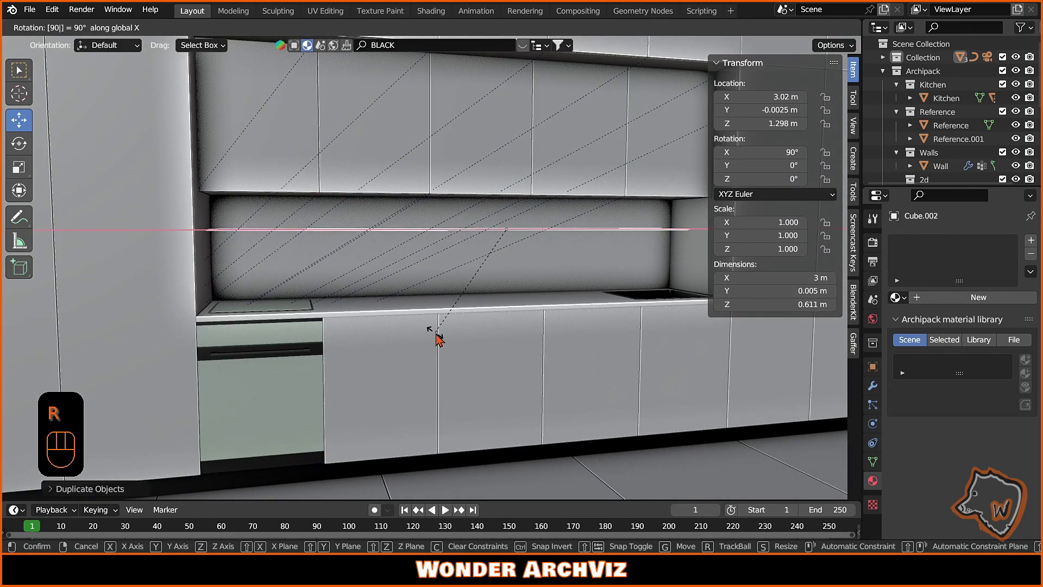
pyautogui.press('g')
pyautogui.moveTo(489, 217); pyautogui.dragTo(384, 198, button='middle')
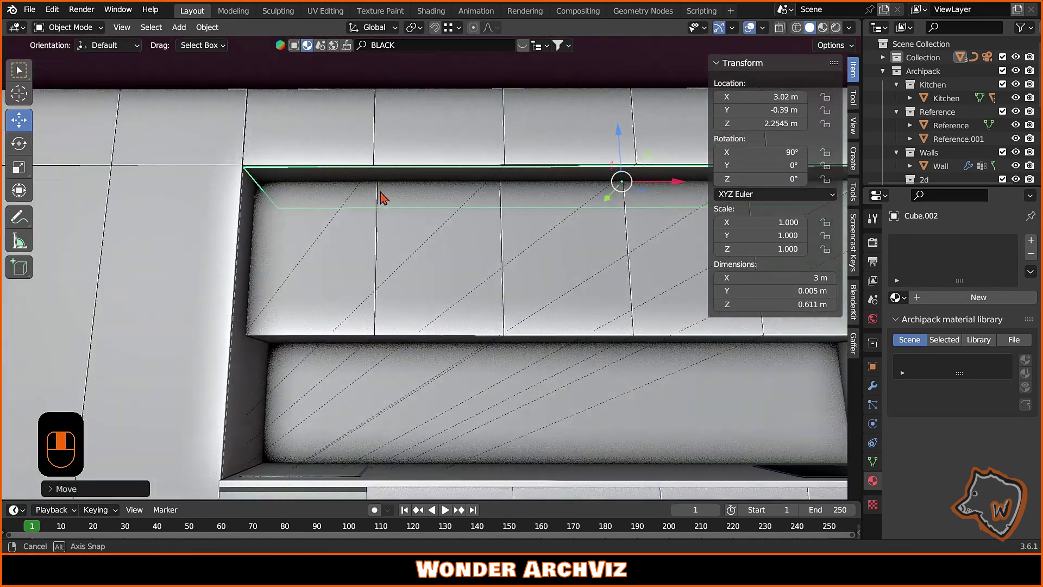
pyautogui.hotkey('shift', 'd')
pyautogui.click(485, 205)
pyautogui.click(565, 283)
# Reshape a copy into a side panel and duplicate it for the recess's other end
pyautogui.press('Tab')
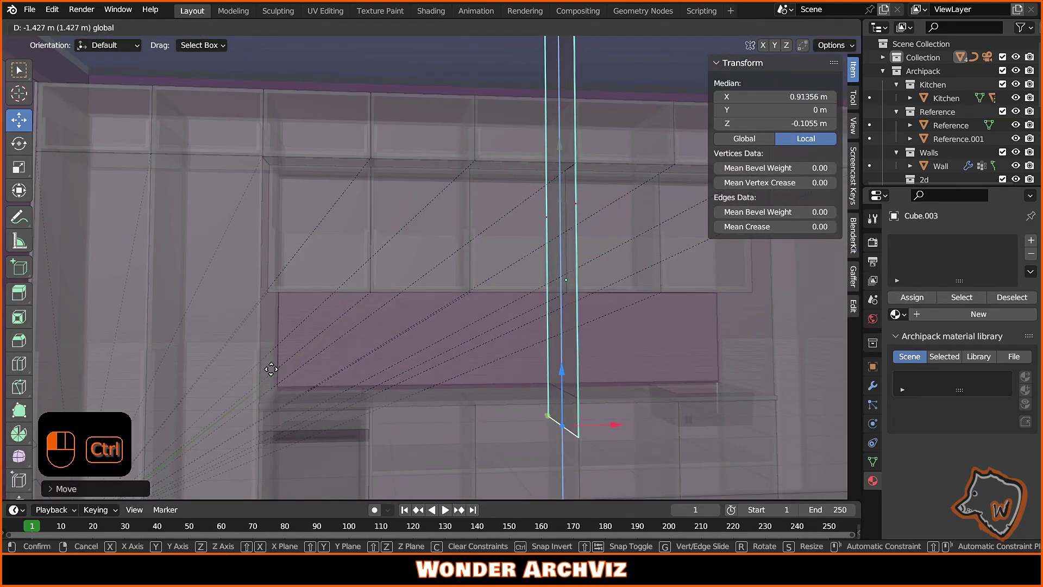
pyautogui.click(271, 369)
pyautogui.press('Tab')
pyautogui.scroll(4, 344, 313)
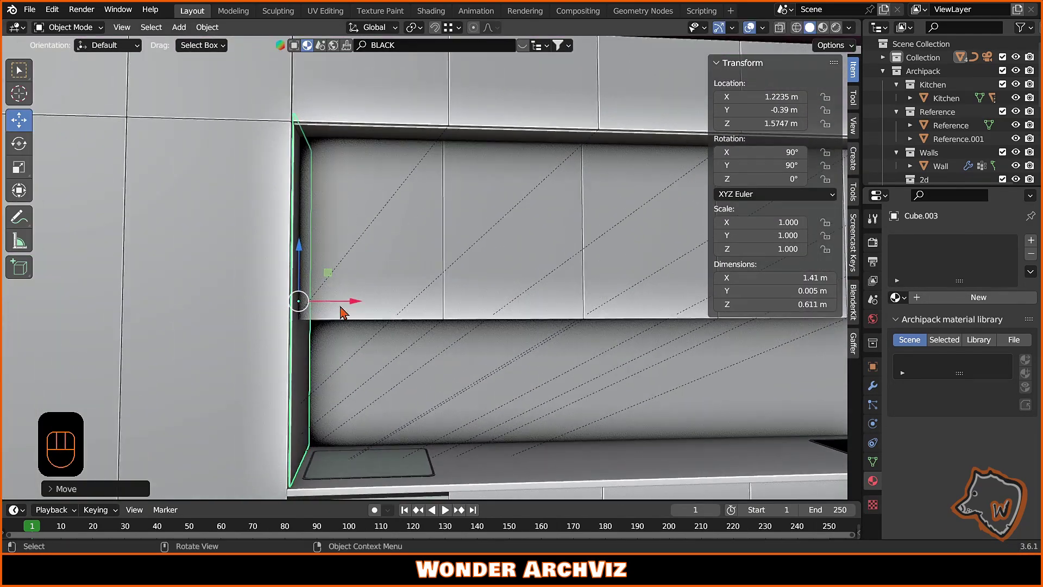
pyautogui.press('Tab')
pyautogui.press('Tab')
pyautogui.scroll(-4, 228, 299)
pyautogui.hotkey('shift', 'd')
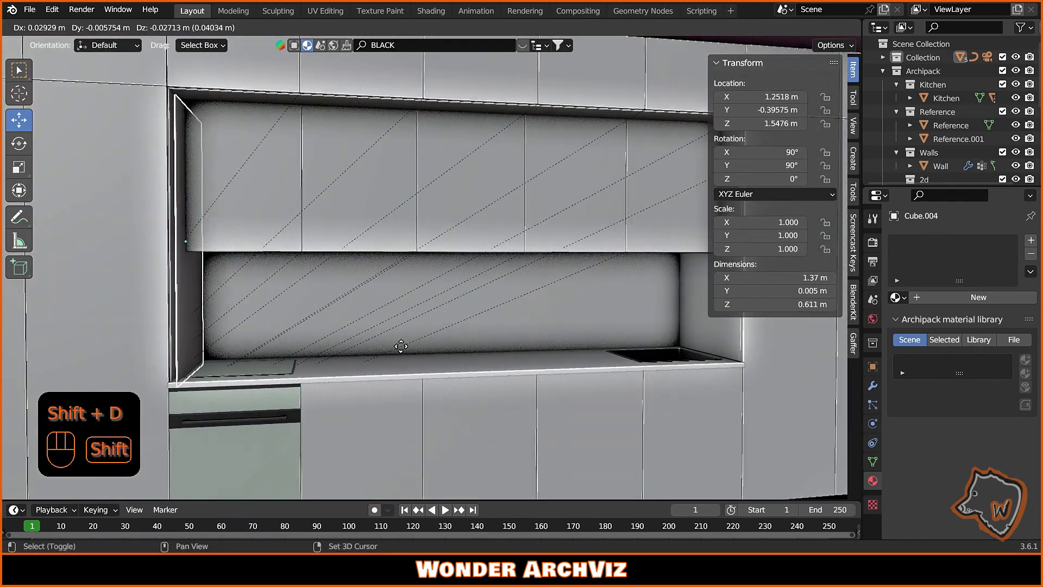
pyautogui.click(679, 342)
pyautogui.scroll(-3, 541, 351)
# Save the kitchen file and give the back panel the Plastic black material
pyautogui.click(496, 315)
pyautogui.hotkey('ctrl', 's')
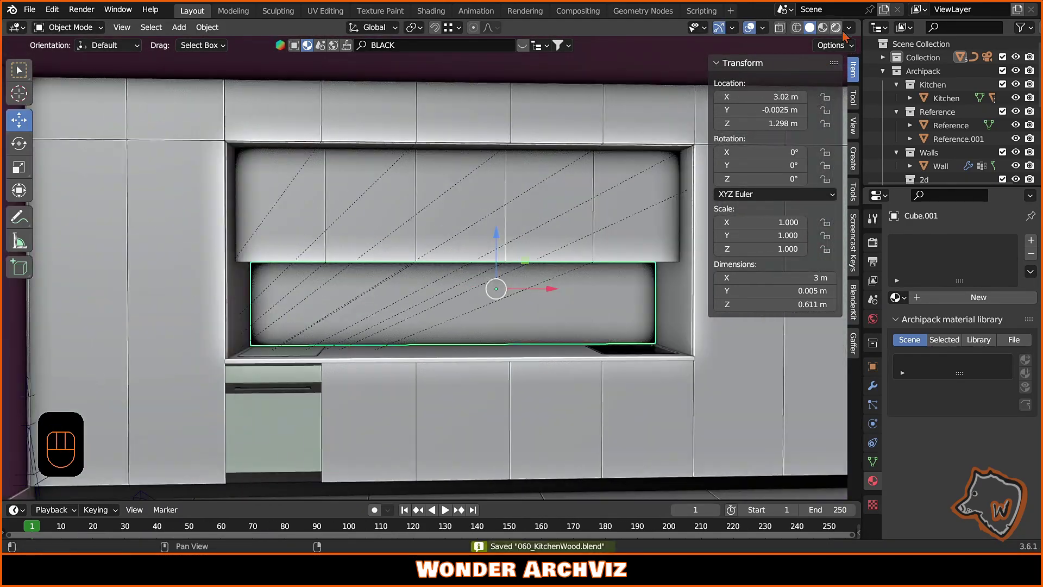
pyautogui.hotkey('shift', 'h')
pyautogui.click(895, 297)
pyautogui.click(817, 435)
pyautogui.hotkey('alt', 'h')
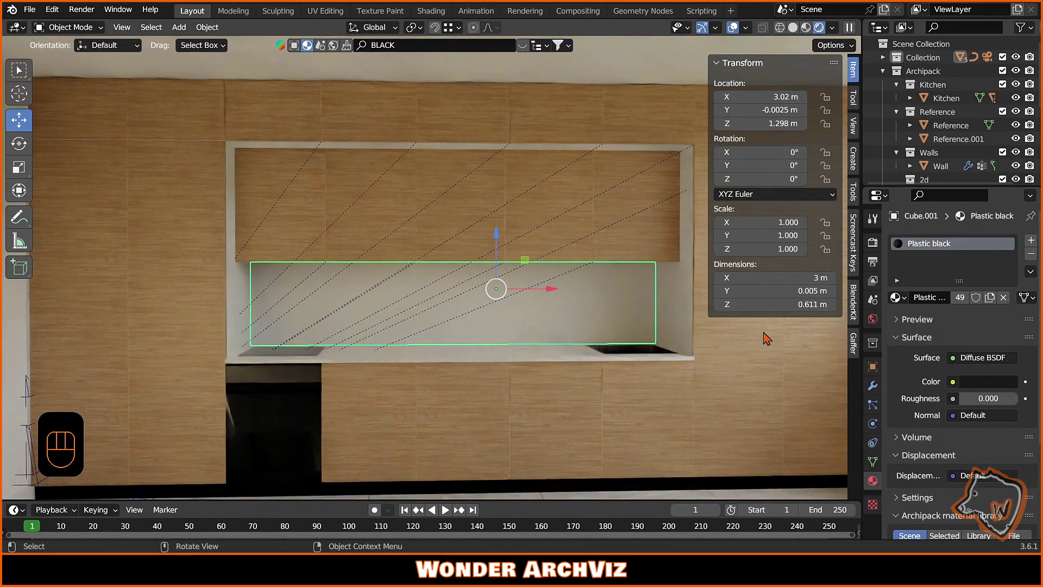
# Give the side and top recess panels the Plastic black material too
pyautogui.click(895, 297)
pyautogui.click(235, 250)
pyautogui.click(895, 297)
pyautogui.click(817, 380)
pyautogui.click(467, 145)
pyautogui.click(895, 297)
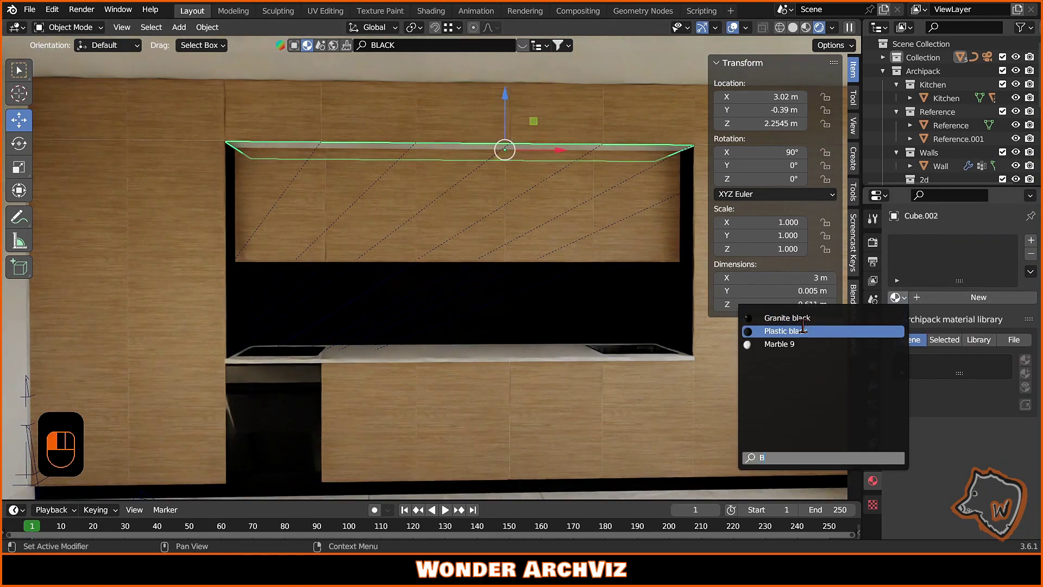
pyautogui.click(768, 330)
pyautogui.scroll(-3, 467, 245)
pyautogui.click(380, 434)
pyautogui.click(793, 28)
pyautogui.scroll(5, 309, 263)
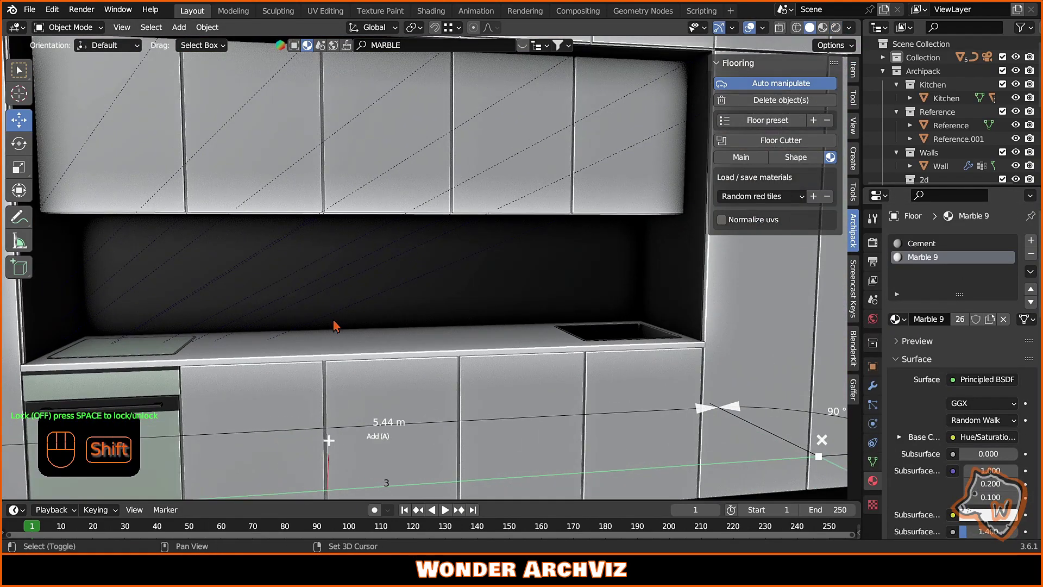
# Drop a BlenderKit HOB on the left counter, turned 180° and scaled to 0.968
pyautogui.keyDown('shift'); pyautogui.moveTo(333, 326); pyautogui.dragTo(666, 333, button='middle'); pyautogui.keyUp('shift')
pyautogui.click(395, 46)
pyautogui.write('HOB')
pyautogui.press('Return')
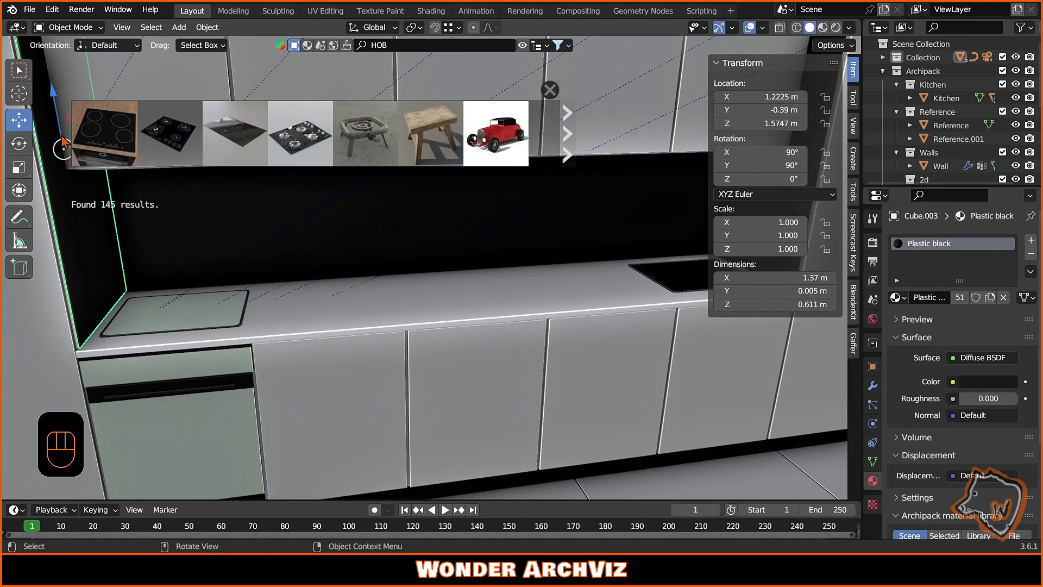
pyautogui.moveTo(103, 144); pyautogui.dragTo(217, 325)
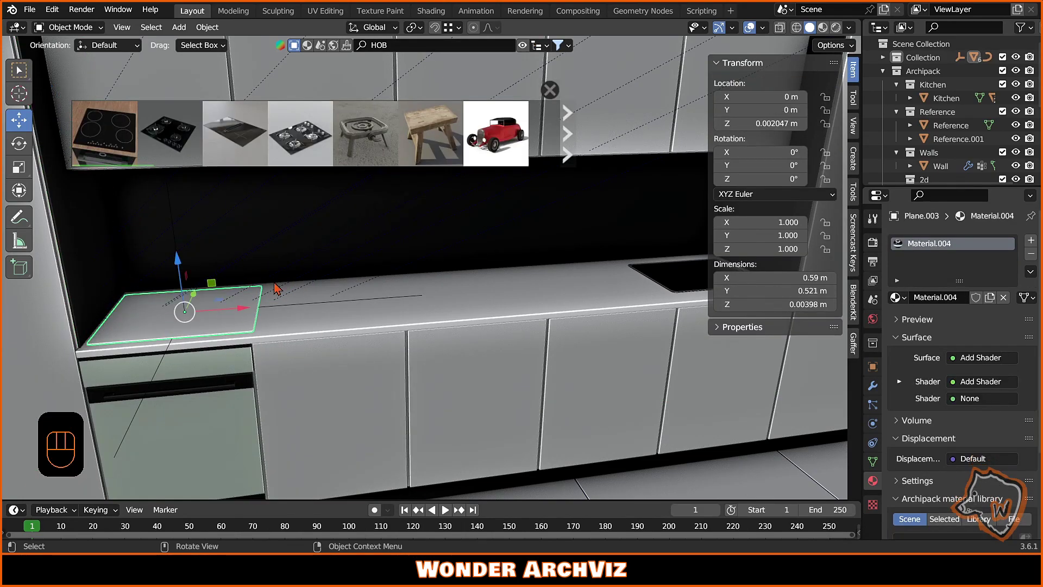
pyautogui.press('r')
pyautogui.press('1')
pyautogui.press('8')
pyautogui.press('0')
pyautogui.press('Return')
pyautogui.keyDown('shift'); pyautogui.moveTo(211, 423); pyautogui.dragTo(296, 268, button='middle'); pyautogui.keyUp('shift')
pyautogui.moveTo(296, 269); pyautogui.dragTo(300, 267)
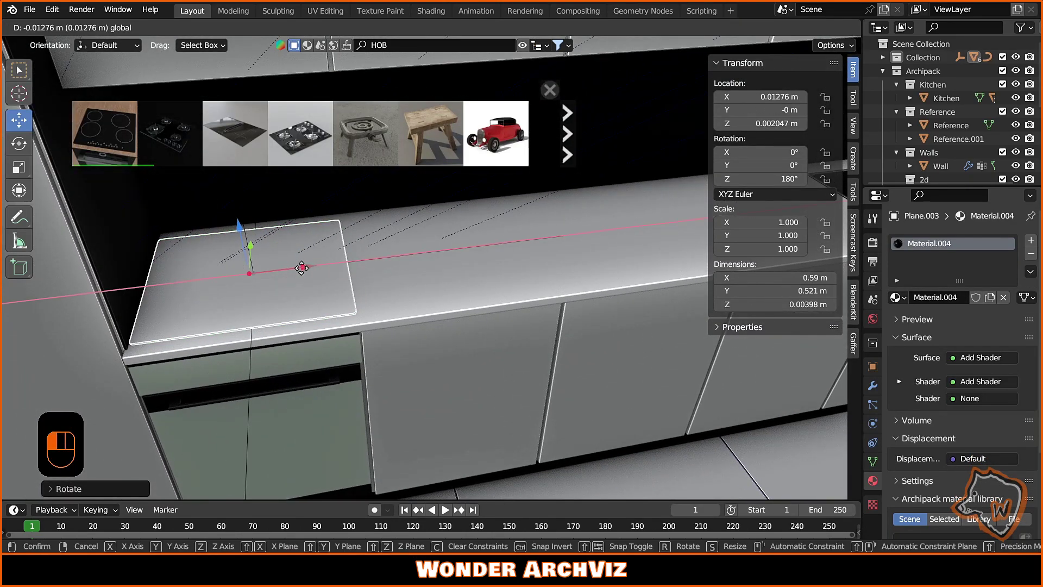
pyautogui.press('s')
pyautogui.click(538, 323)
pyautogui.scroll(-3, 537, 323)
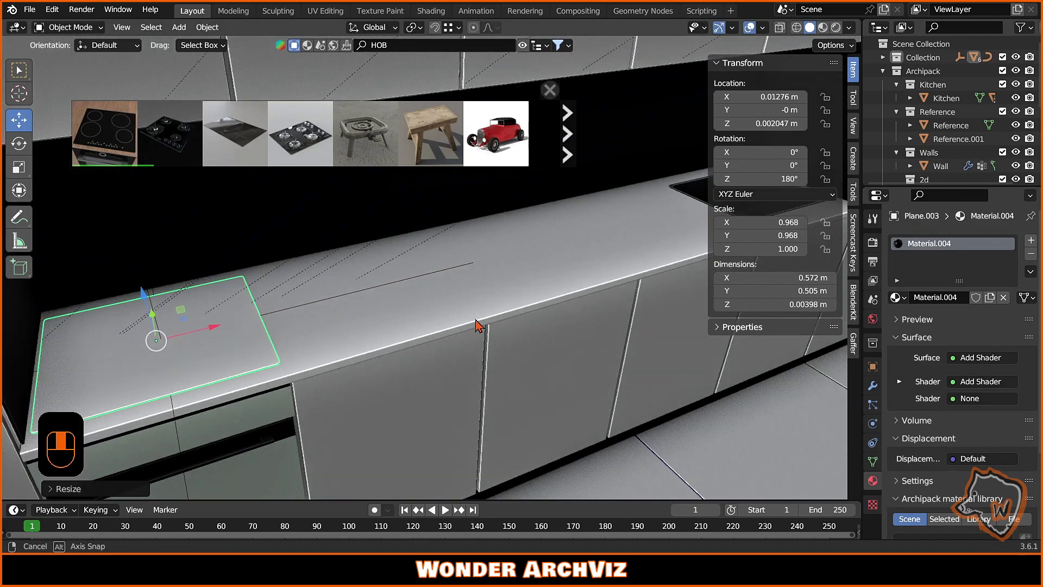
# Add a BlenderKit TAP, turned -90° and snapped onto the sink's back edge
pyautogui.moveTo(538, 324); pyautogui.dragTo(413, 109, button='middle')
pyautogui.click(408, 45)
pyautogui.write('TAP')
pyautogui.press('Return')
pyautogui.keyDown('shift'); pyautogui.moveTo(408, 163); pyautogui.dragTo(380, 174, button='middle'); pyautogui.keyUp('shift')
pyautogui.moveTo(170, 133); pyautogui.dragTo(288, 326)
pyautogui.press('r')
pyautogui.click(338, 319)
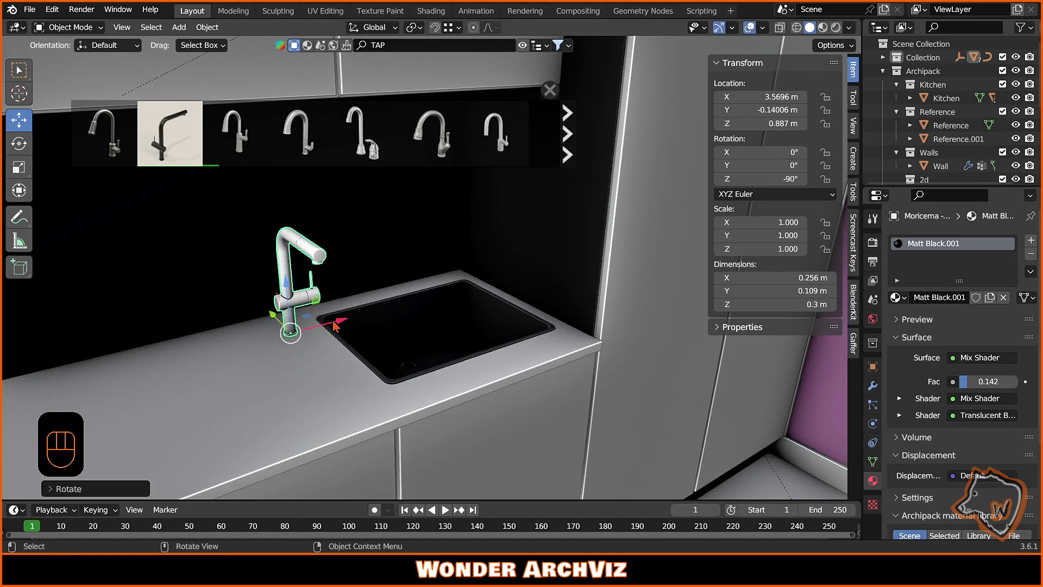
pyautogui.press('g')
pyautogui.keyDown('shift'); pyautogui.moveTo(365, 282); pyautogui.dragTo(298, 305, button='middle'); pyautogui.keyUp('shift')
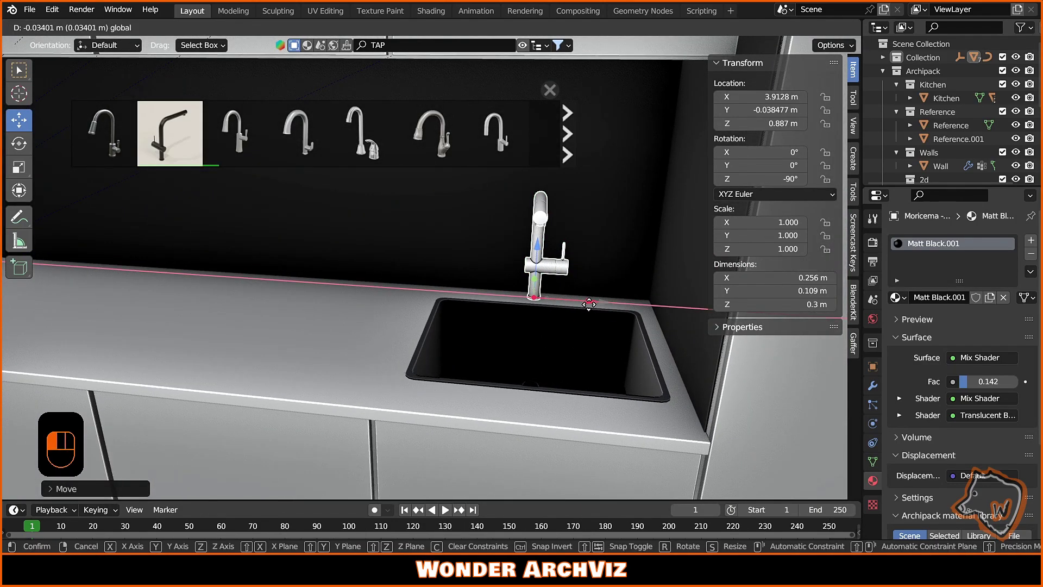
pyautogui.click(589, 304)
pyautogui.scroll(-6, 470, 360)
# Search BlenderKit for KITCHEN and hang an oven glove on the dishwasher handle
pyautogui.press('s')
pyautogui.click(752, 372)
pyautogui.click(422, 45)
pyautogui.write('KITCH')
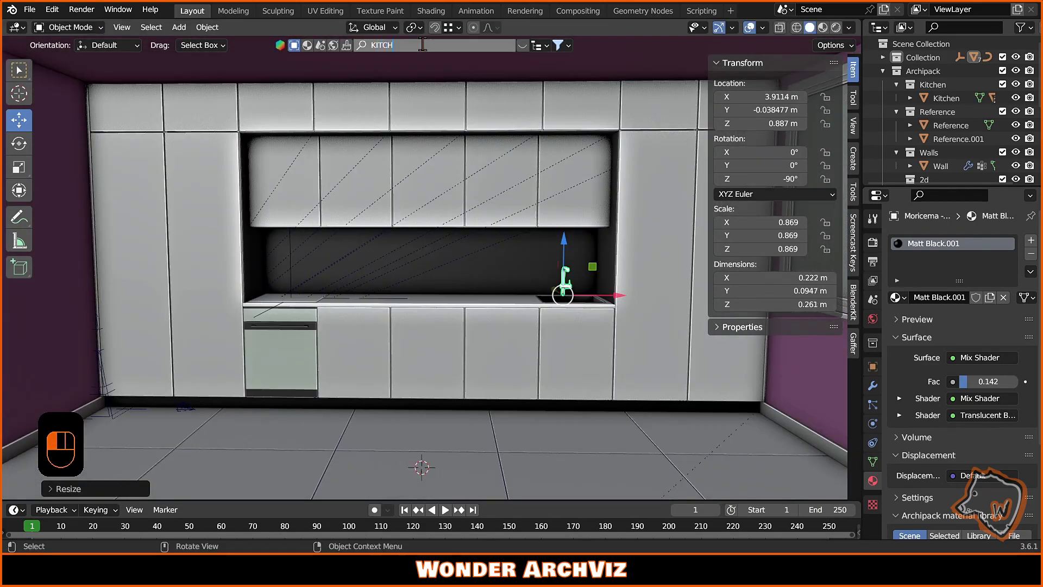
pyautogui.write('EN')
pyautogui.press('Return')
pyautogui.scroll(3, 326, 272)
pyautogui.moveTo(496, 133); pyautogui.dragTo(234, 348)
pyautogui.scroll(2, 295, 332)
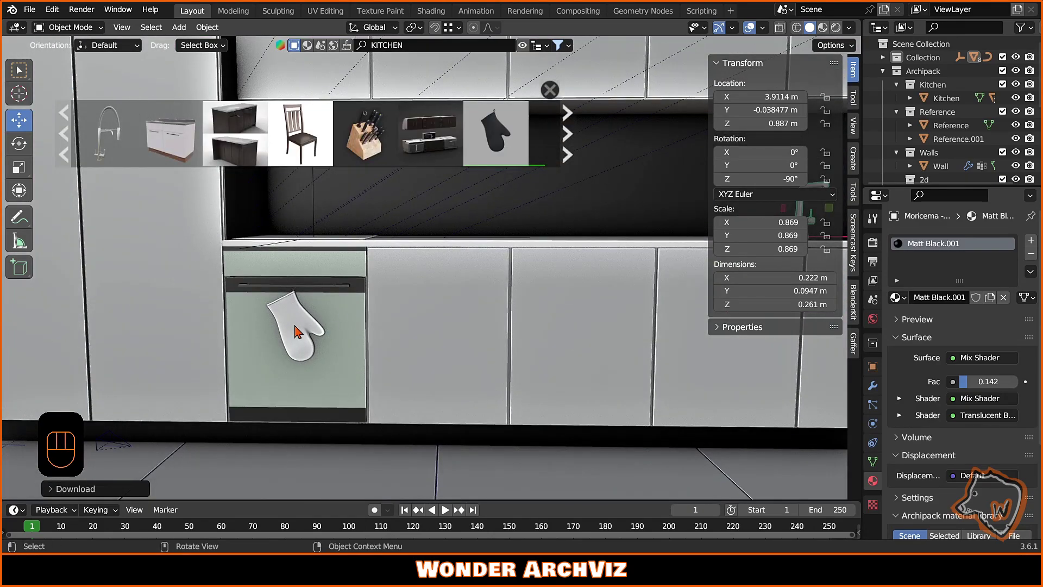
pyautogui.moveTo(295, 331); pyautogui.dragTo(401, 283)
pyautogui.click(346, 234)
pyautogui.scroll(-4, 346, 233)
# Hang a utensil rail and a towel on the backsplash, and set a sponge by the sink
pyautogui.moveTo(361, 133); pyautogui.dragTo(307, 260)
pyautogui.moveTo(175, 133); pyautogui.dragTo(588, 327)
pyautogui.scroll(-5, 272, 133)
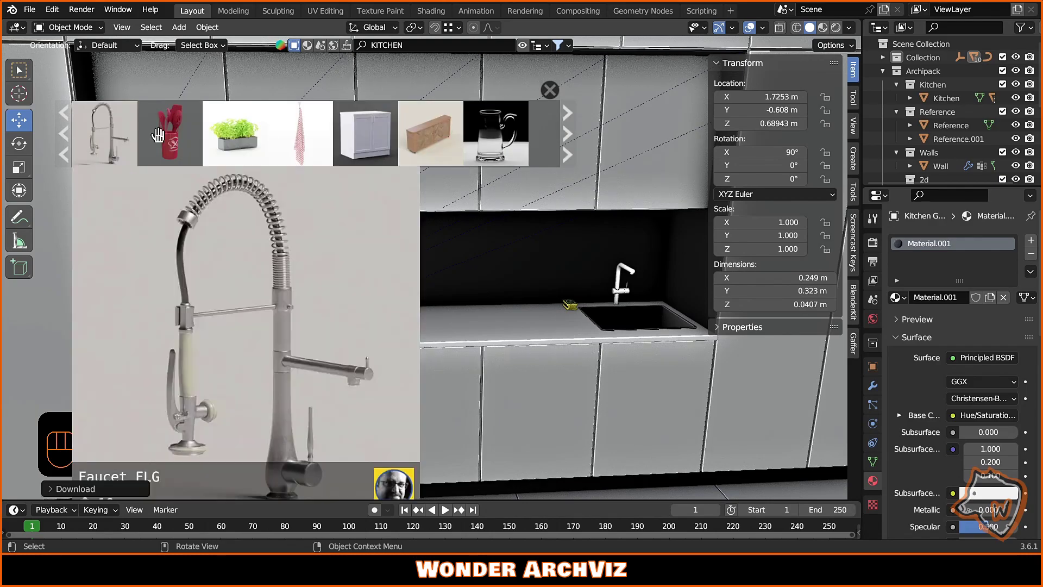
pyautogui.moveTo(300, 133); pyautogui.dragTo(546, 252)
# Add a PLANT succulent pot, delete an extra object, and scale the pot to 1.190
pyautogui.click(415, 45)
pyautogui.write('PLANT')
pyautogui.press('Return')
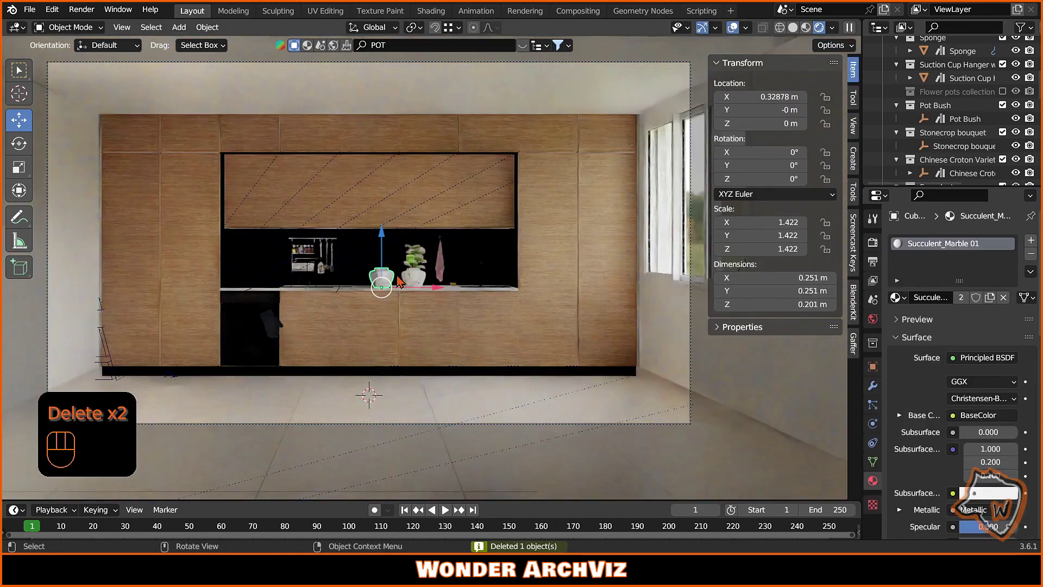
pyautogui.press('Delete')
pyautogui.press('s')
pyautogui.click(551, 360)
pyautogui.moveTo(423, 287); pyautogui.dragTo(417, 369)
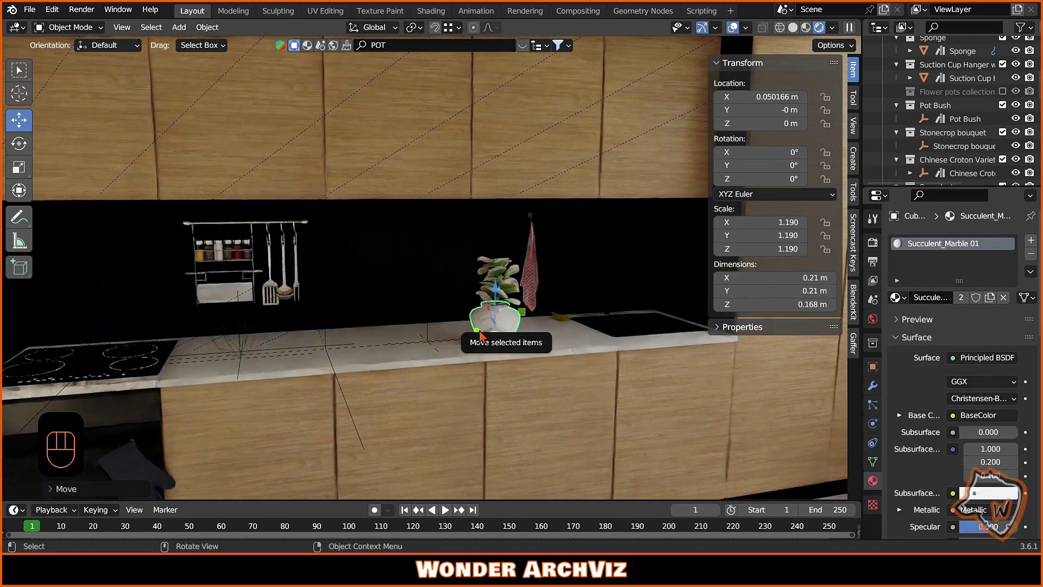
# Give the hanging towel a different material from the material list
pyautogui.click(530, 260)
pyautogui.click(895, 297)
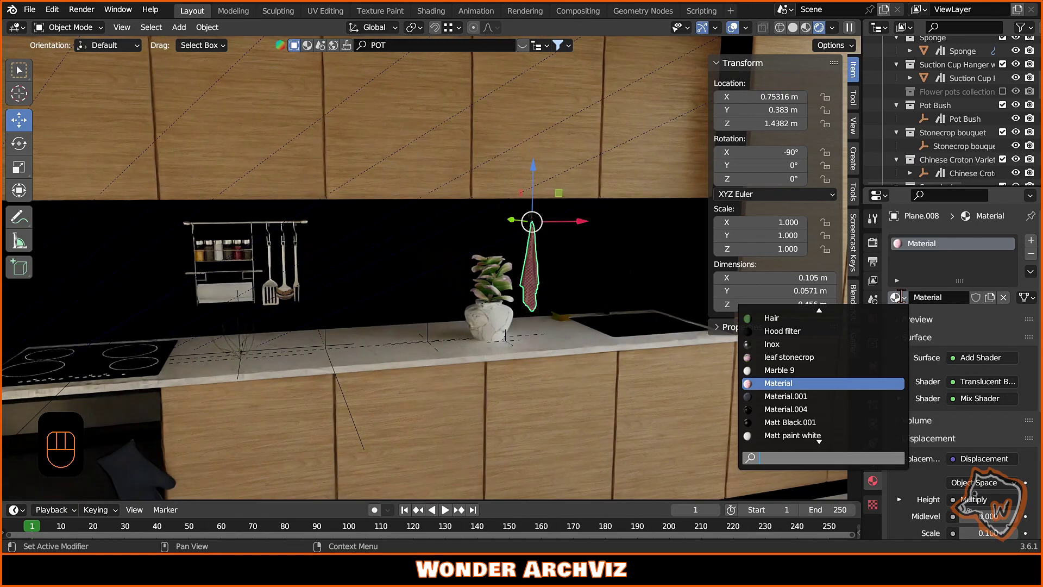
pyautogui.click(792, 435)
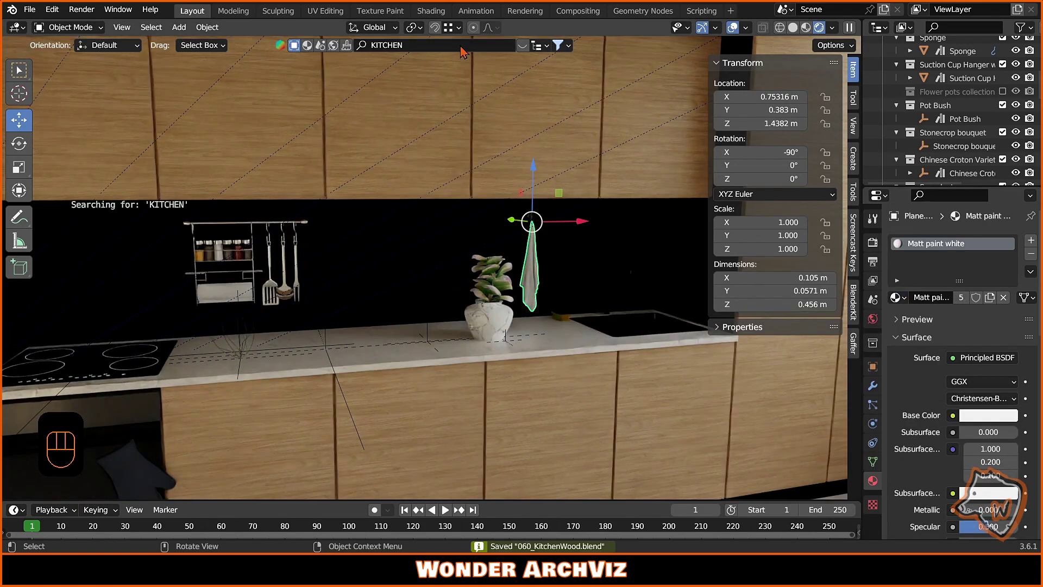
# Place the salt-and-vinegar kitchen set on the counter and slide the pot in camera view
pyautogui.moveTo(105, 133)
pyautogui.mouseDown()
pyautogui.moveTo(344, 353)
pyautogui.moveTo(353, 329)
pyautogui.mouseUp()
pyautogui.click(489, 318)
pyautogui.press('KP_0')
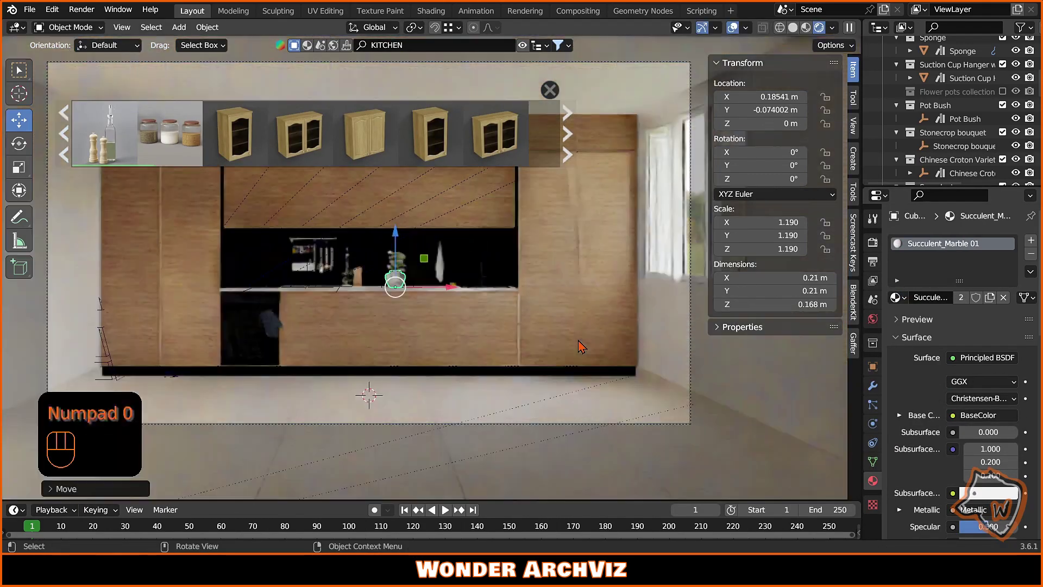
pyautogui.moveTo(446, 287); pyautogui.dragTo(461, 288)
# Add an area light, stand it upright with a 90° X rotation and raise it to 0.518 m
pyautogui.hotkey('shift', 'a')
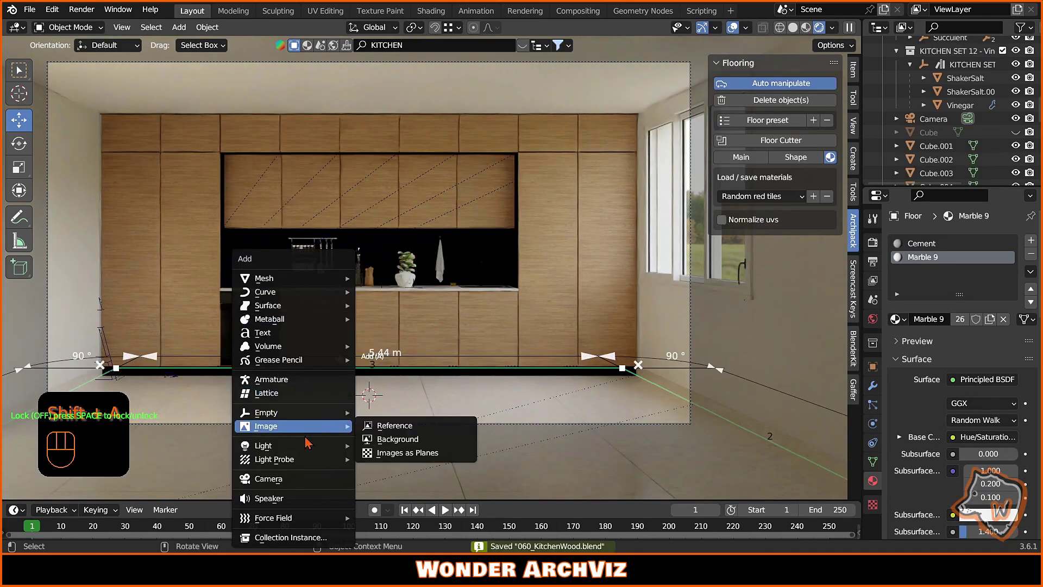
pyautogui.moveTo(307, 445)
pyautogui.click(388, 486)
pyautogui.moveTo(464, 435); pyautogui.dragTo(470, 334, button='middle')
pyautogui.press('r')
pyautogui.press('x')
pyautogui.press('9')
pyautogui.press('0')
pyautogui.press('Return')
pyautogui.press('g')
pyautogui.press('z')
pyautogui.click(450, 326)
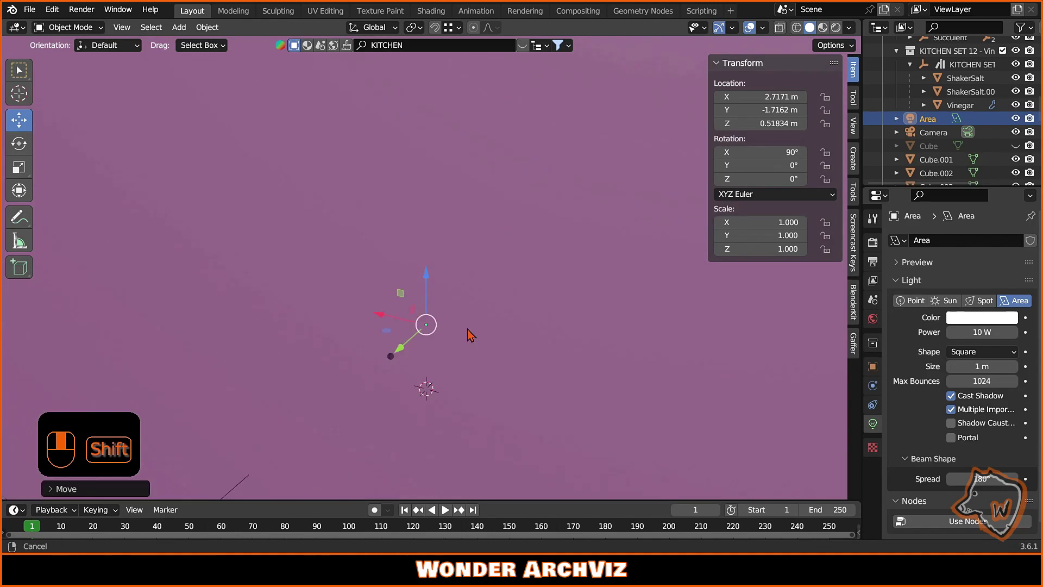
# From the top view with X-ray on, place the light front-left of the kitchen, angled toward it
pyautogui.press('KP_7')
pyautogui.click(796, 28)
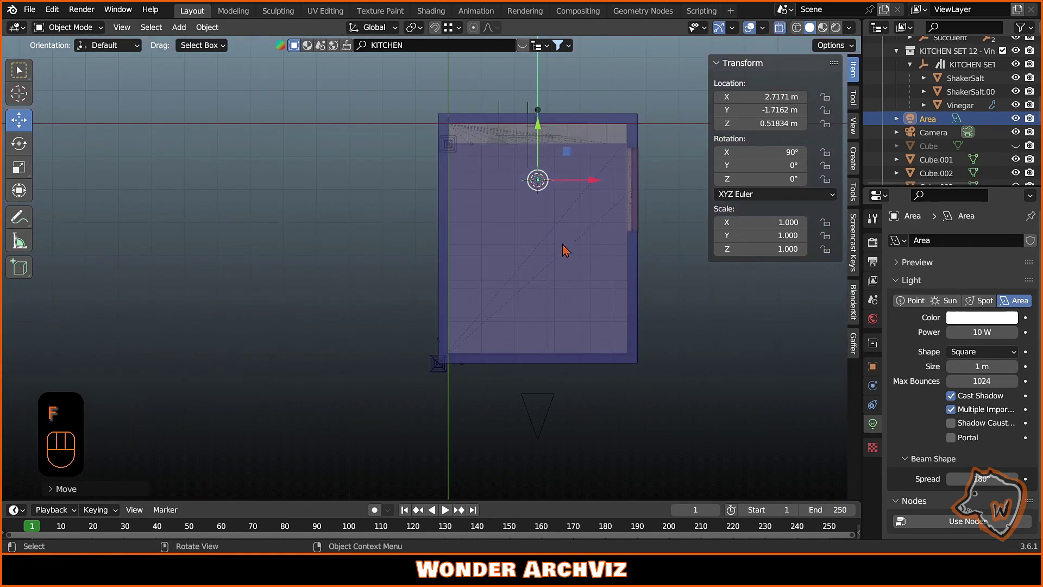
pyautogui.press('g')
pyautogui.click(678, 337)
pyautogui.press('r')
pyautogui.click(782, 361)
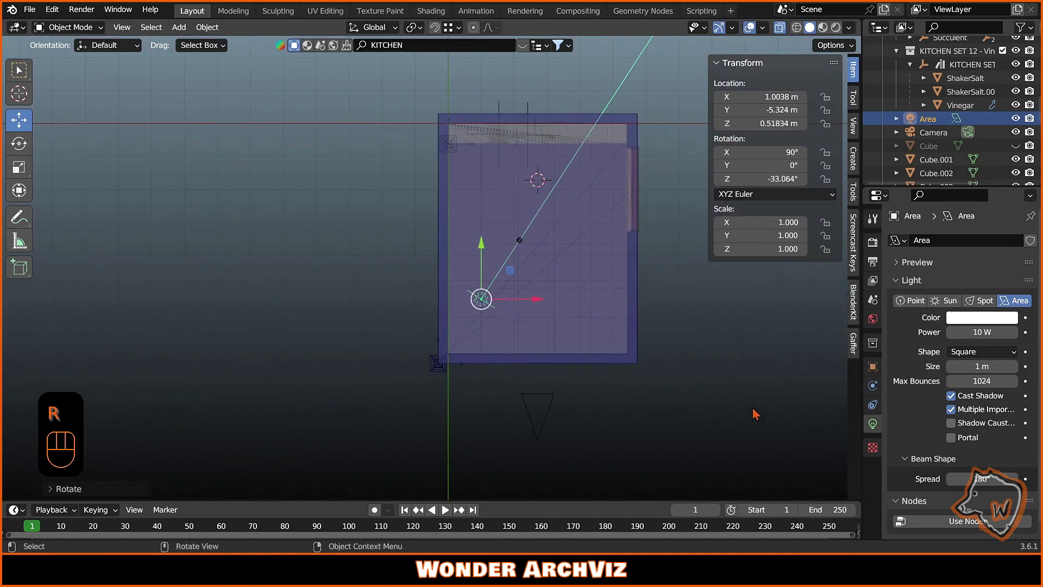
# Duplicate the area light to the right and aim the copy at 32.8° toward the kitchen
pyautogui.hotkey('shift', 'd')
pyautogui.click(863, 412)
pyautogui.press('r')
pyautogui.click(969, 326)
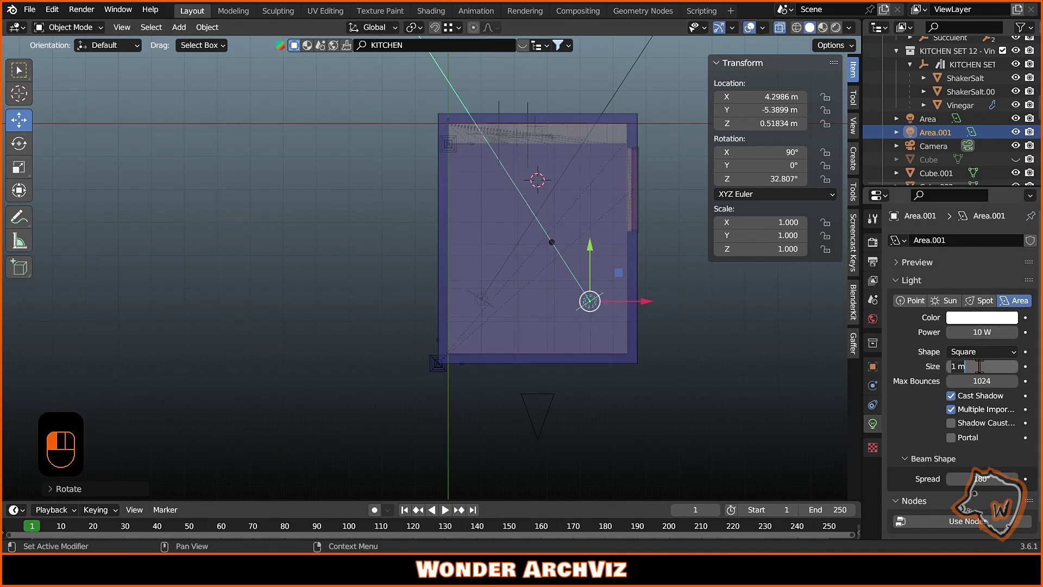
# Give the area lights 20 W power and a warm colour, then check the rendered camera view
pyautogui.write('20')
pyautogui.click(981, 317)
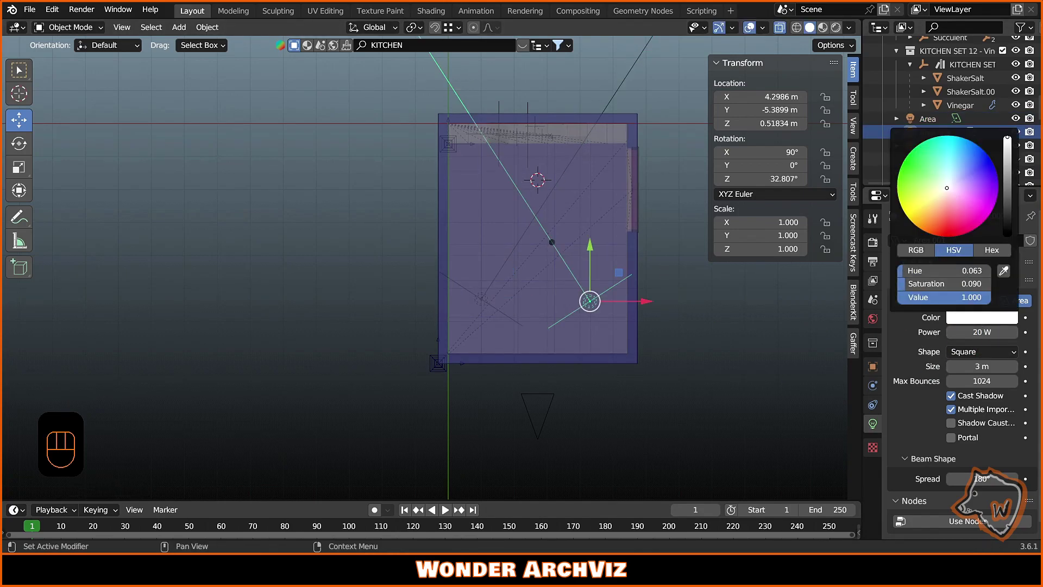
pyautogui.click(927, 119)
pyautogui.click(981, 317)
pyautogui.press('KP_0')
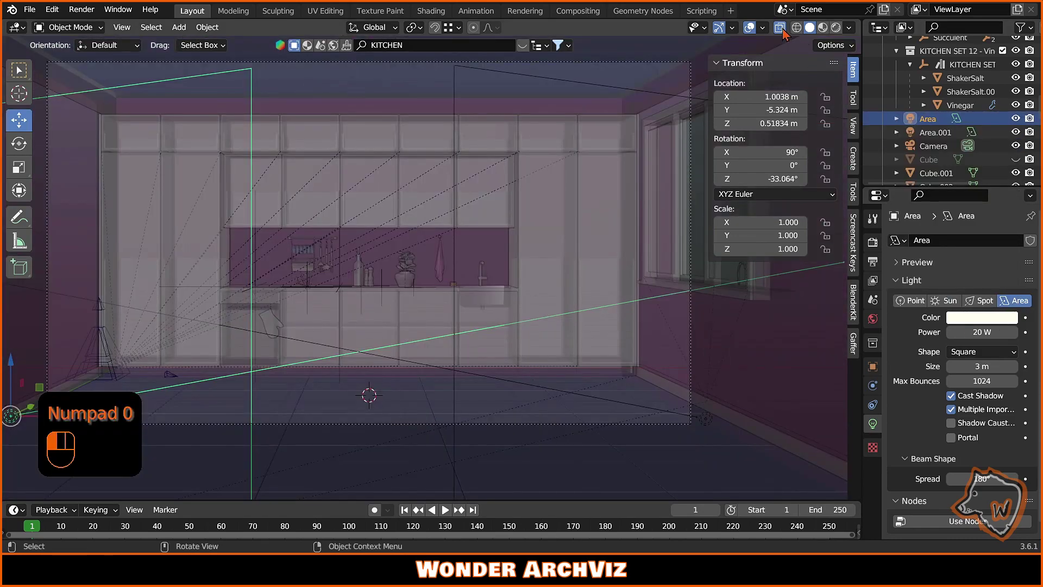
pyautogui.click(836, 27)
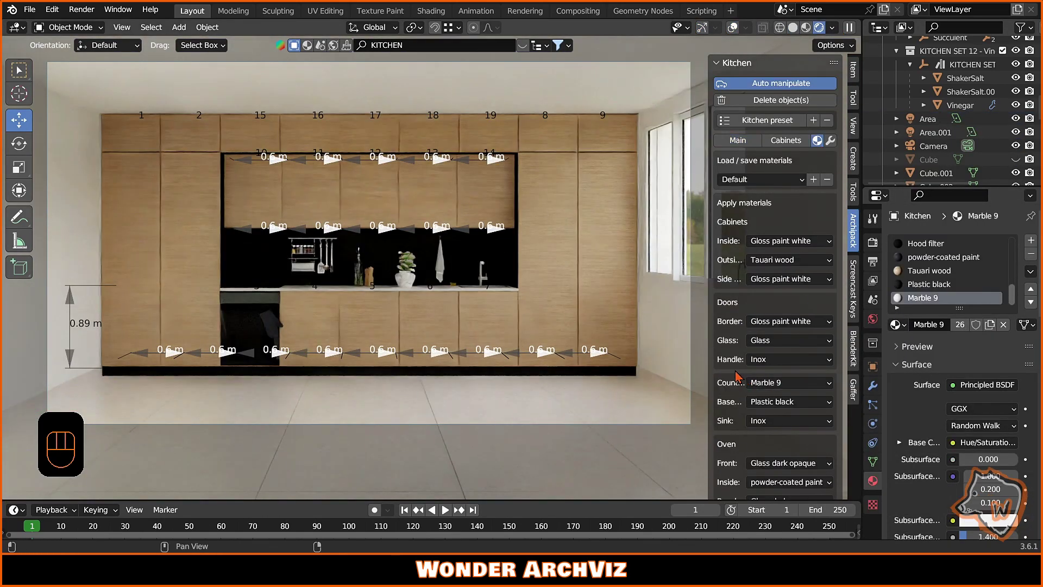
# Set the kitchen's Oven Front material to Plastic black
pyautogui.scroll(-4, 737, 375)
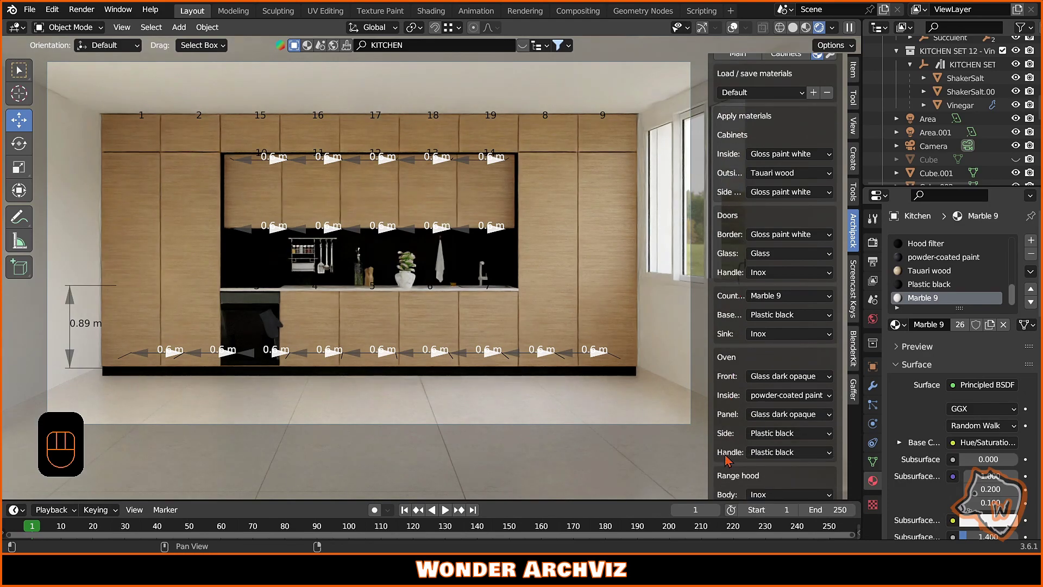
pyautogui.click(789, 376)
pyautogui.click(794, 155)
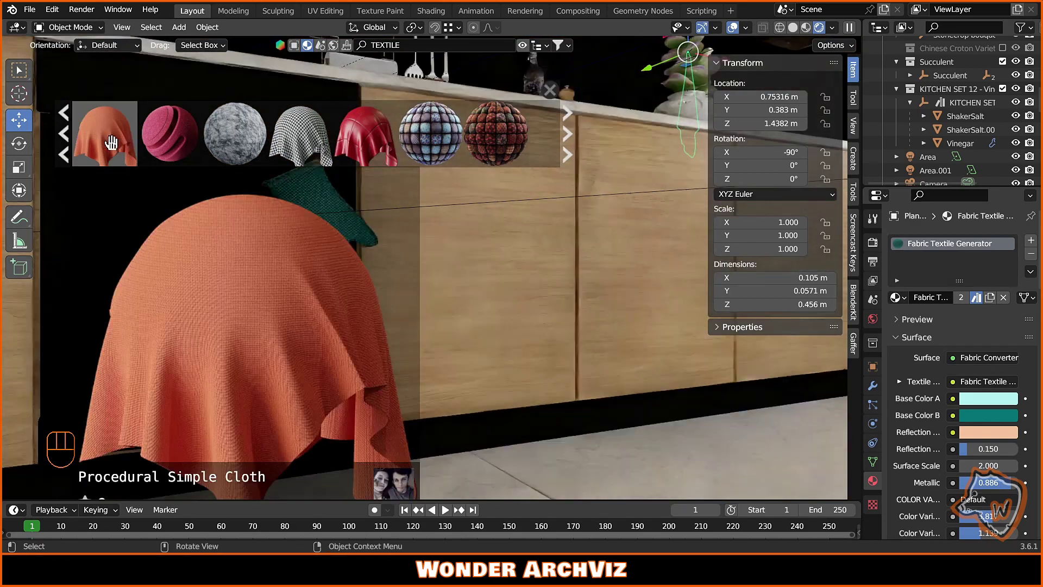
# Apply the BlenderKit Procedural Simple Cloth material to the hanging towel
pyautogui.click(111, 142)
pyautogui.keyDown('shift'); pyautogui.moveTo(302, 373); pyautogui.dragTo(326, 489, button='middle'); pyautogui.keyUp('shift')
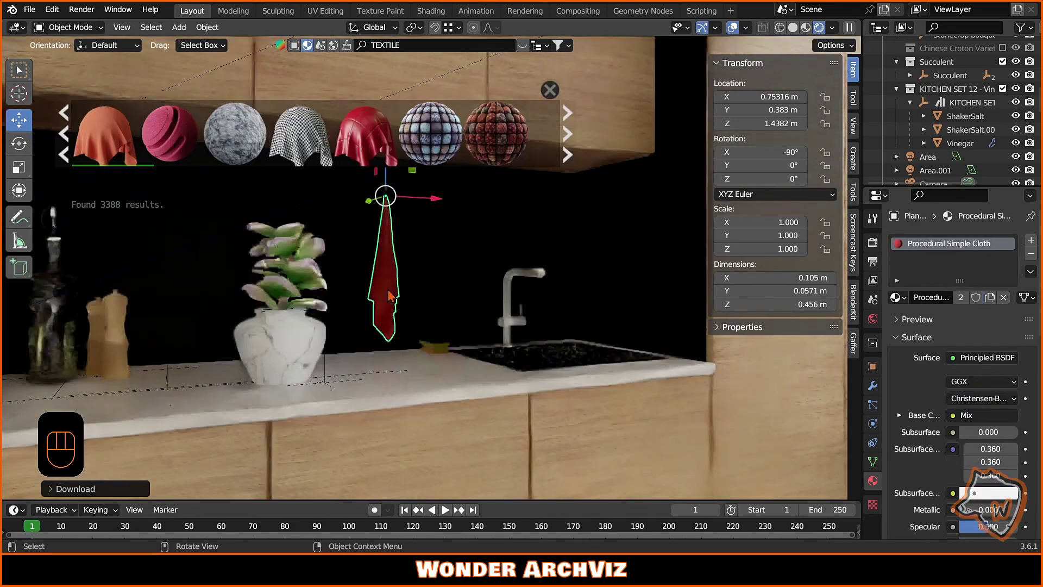
pyautogui.press('KP_0')
pyautogui.click(678, 292)
pyautogui.click(310, 250)
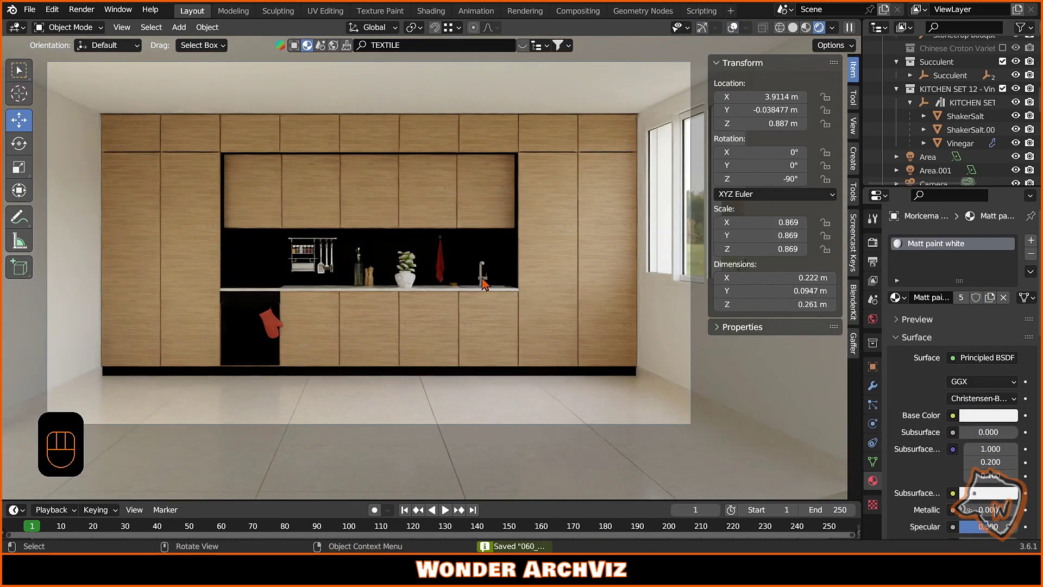
pyautogui.click(895, 297)
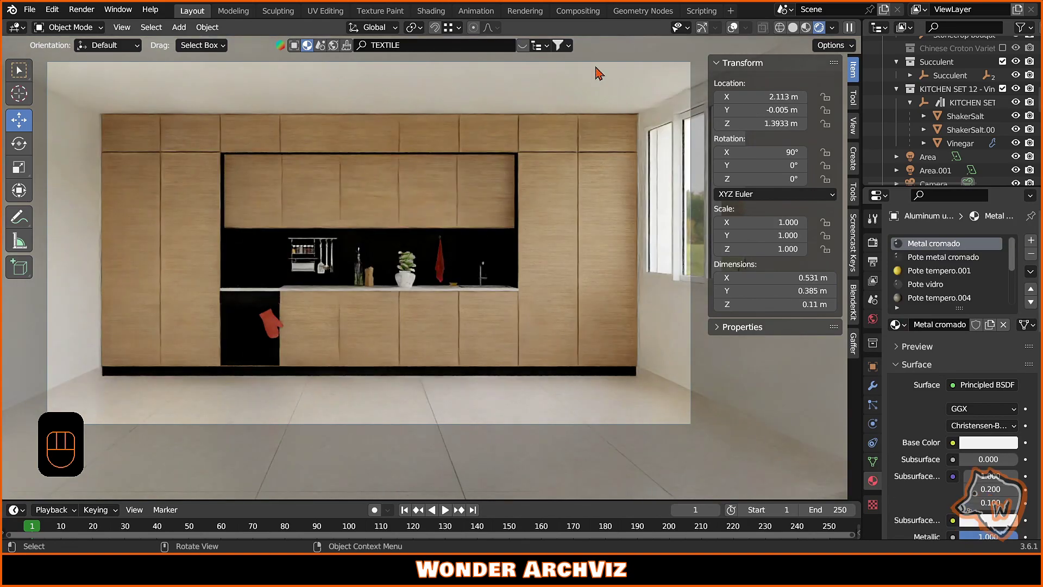